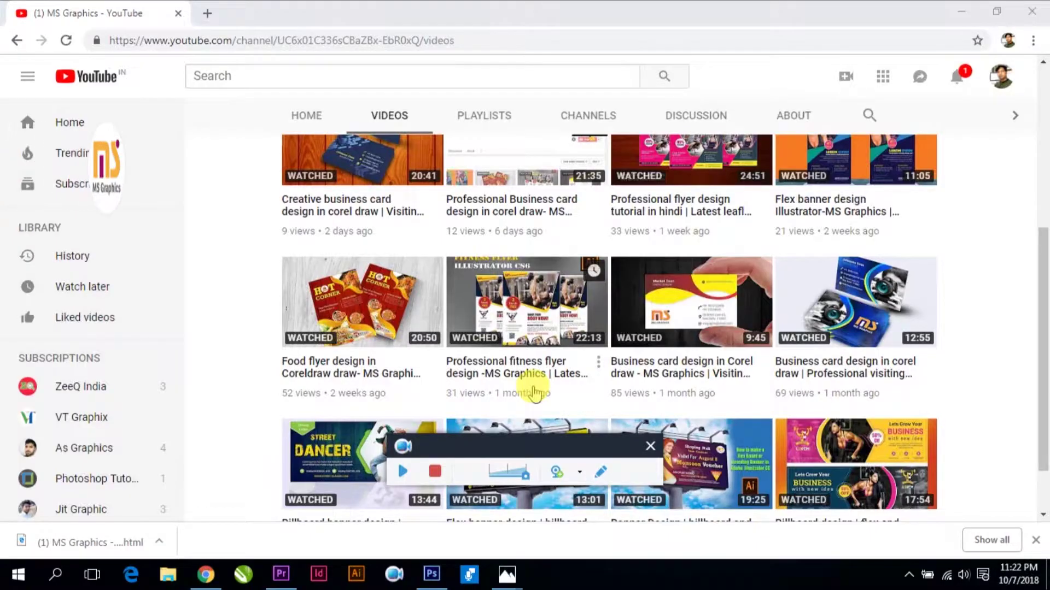
# Start a new document from the File menu and bring up the New Document settings
pyautogui.scroll(5, 375, 305)
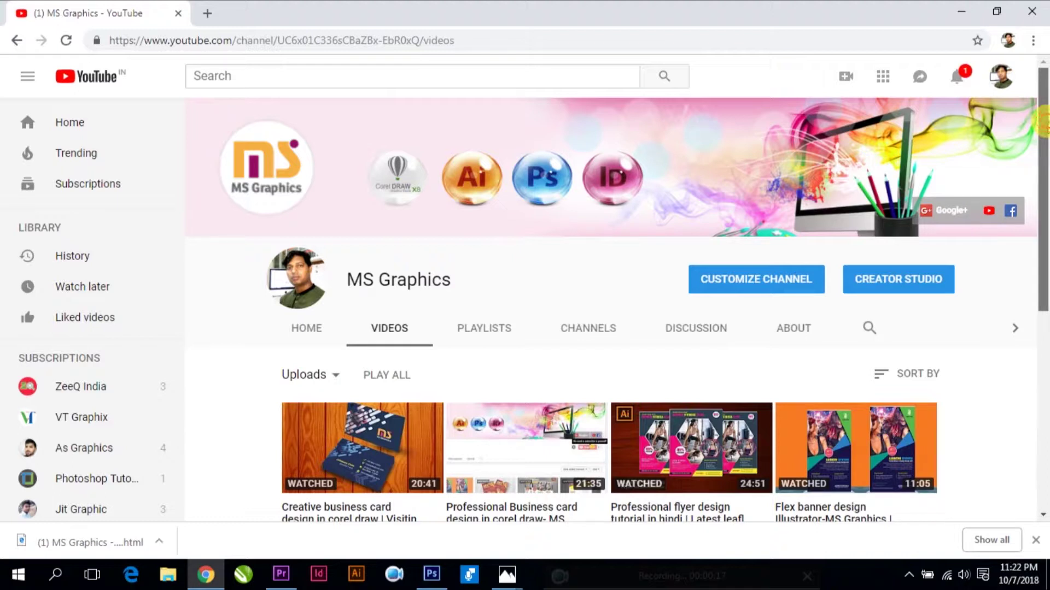
pyautogui.moveTo(1041, 123); pyautogui.dragTo(1042, 336)
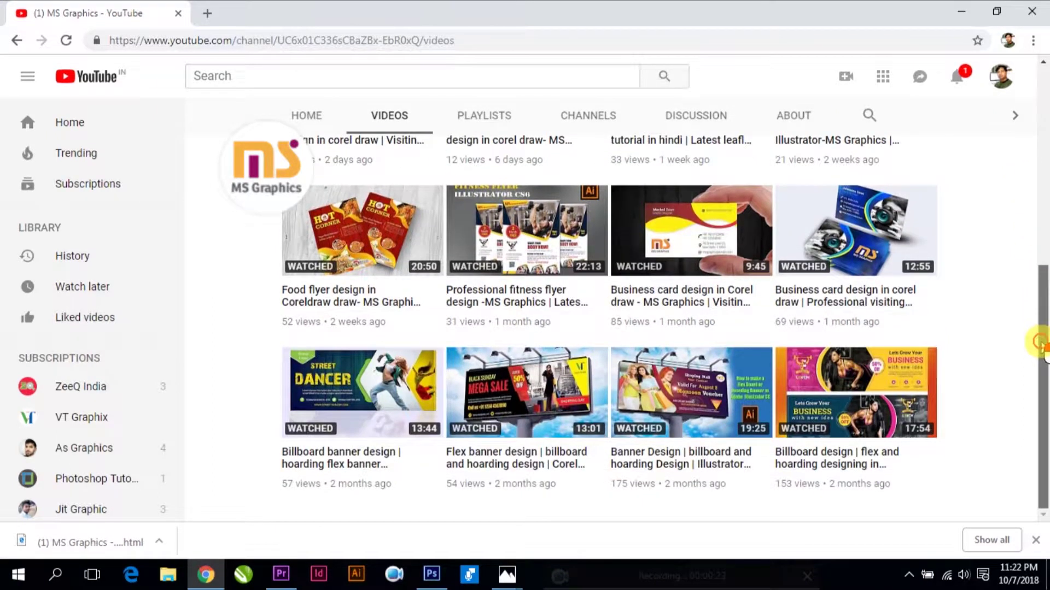
pyautogui.moveTo(1042, 342); pyautogui.dragTo(1043, 109)
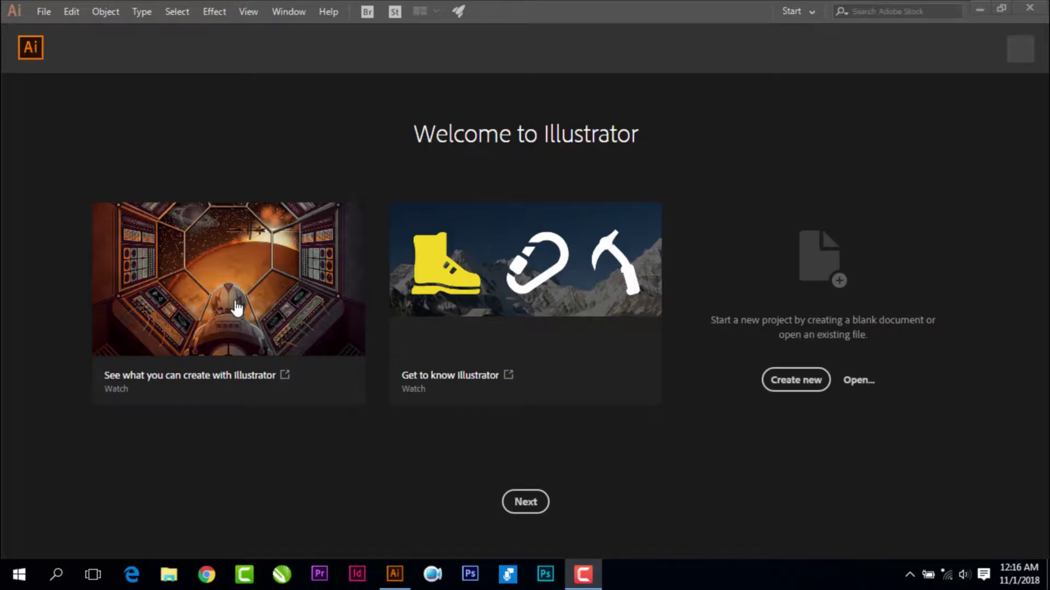
pyautogui.click(43, 11)
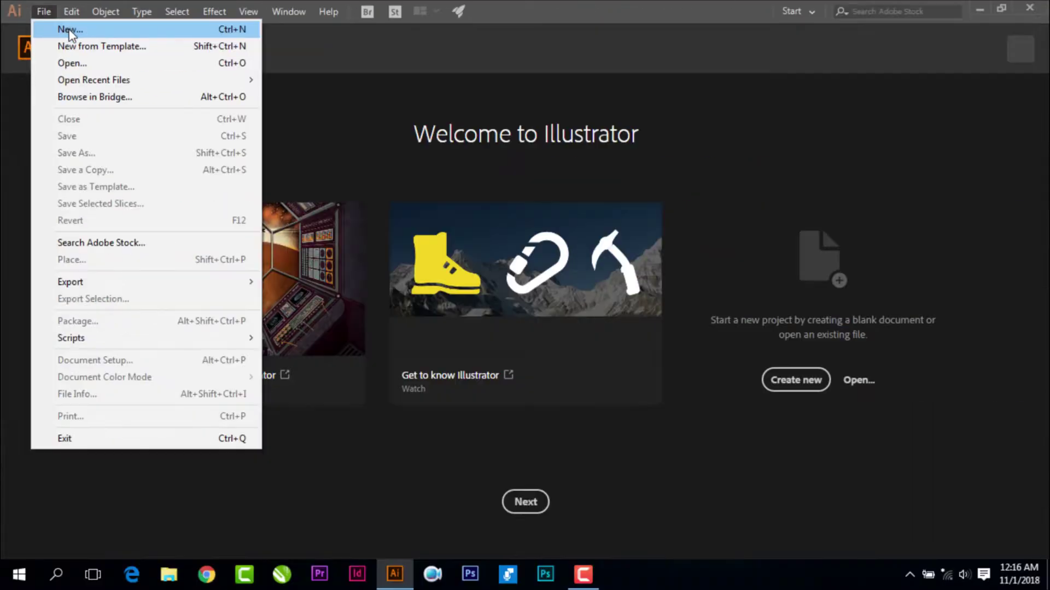
pyautogui.click(69, 28)
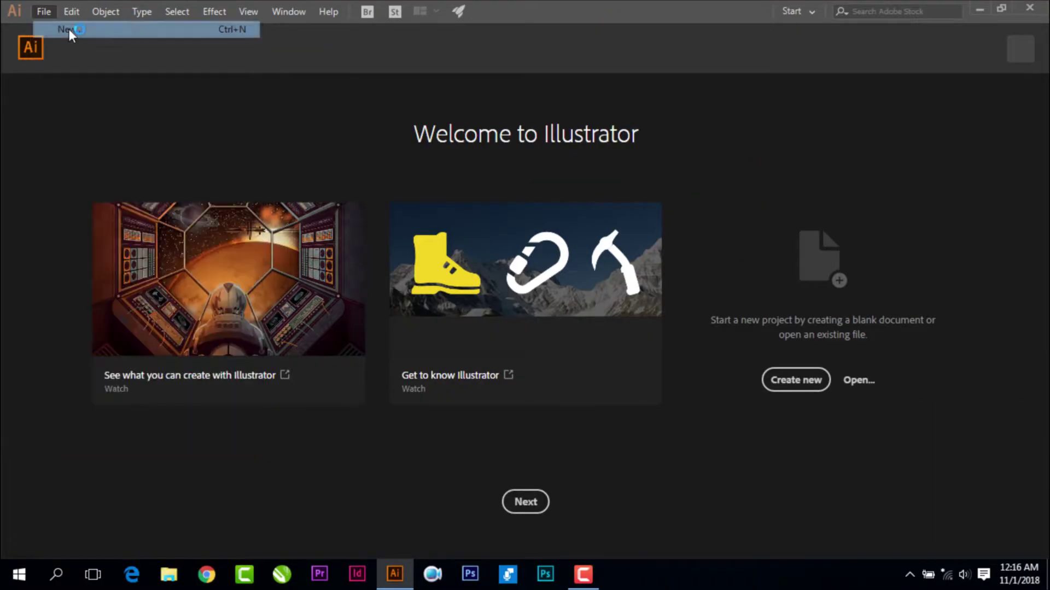
pyautogui.hotkey('ctrl', 'n')
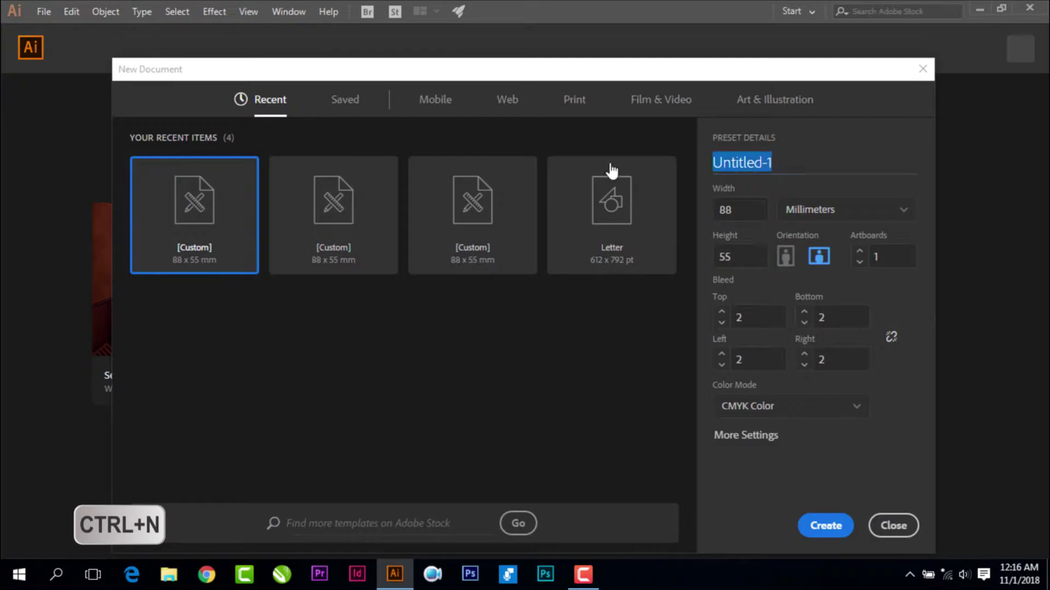
# Name it Visiting card, keep 88×55 mm in millimetres with 2 mm bleed, and create it
pyautogui.click(777, 164)
pyautogui.write('Visiting')
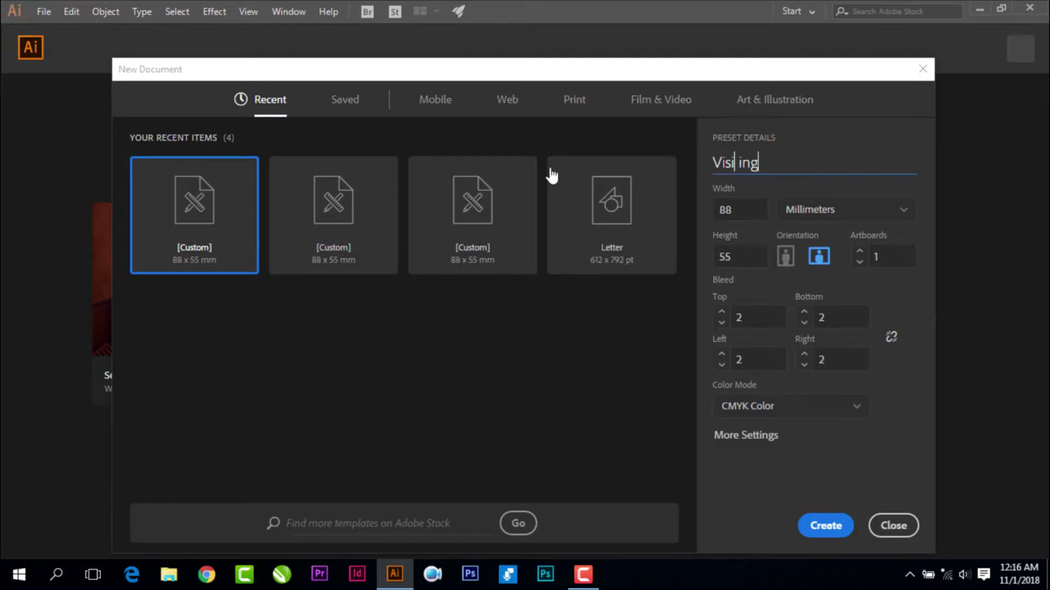
pyautogui.press('BackSpace')
pyautogui.press('BackSpace')
pyautogui.press('BackSpace')
pyautogui.write('card')
pyautogui.click(836, 211)
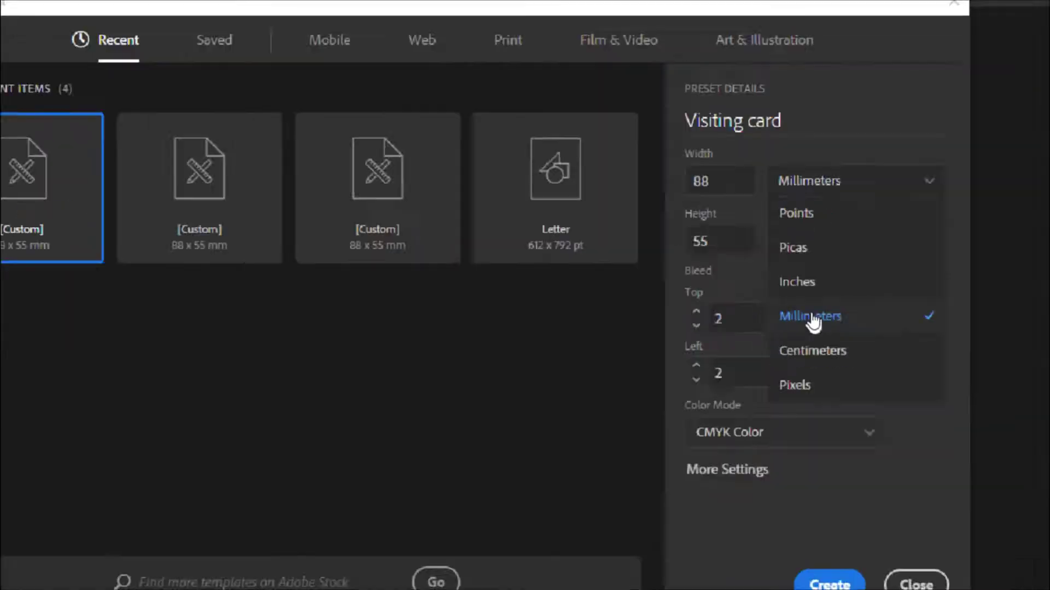
pyautogui.click(813, 323)
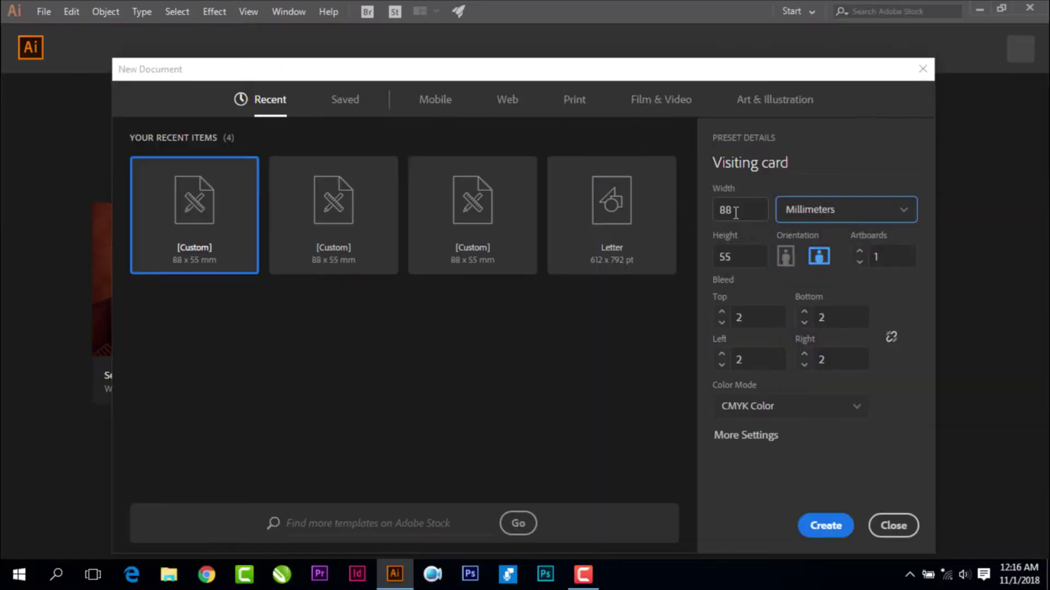
pyautogui.doubleClick(736, 213)
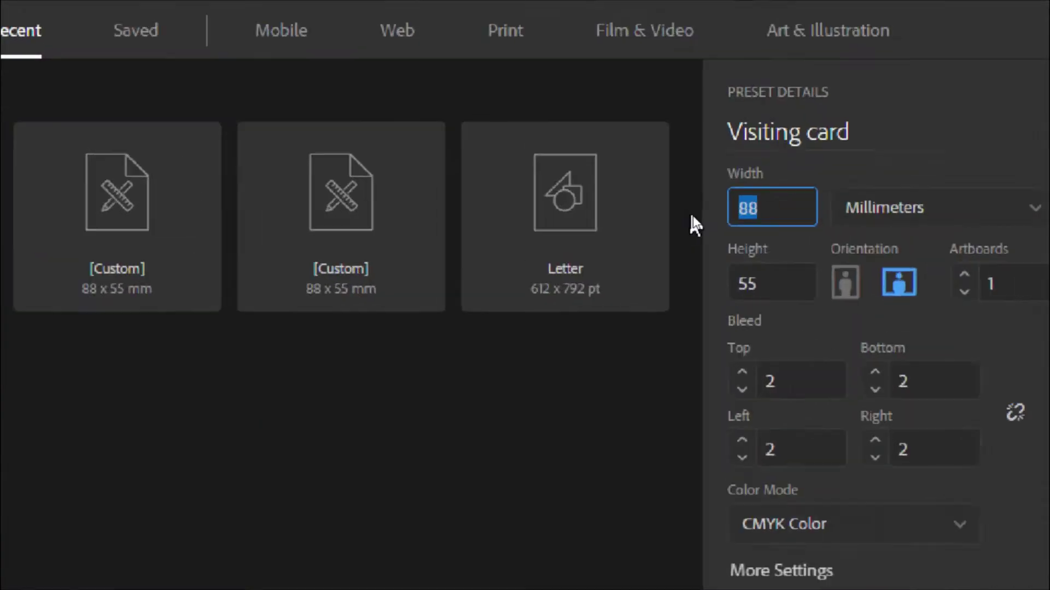
pyautogui.press('Tab')
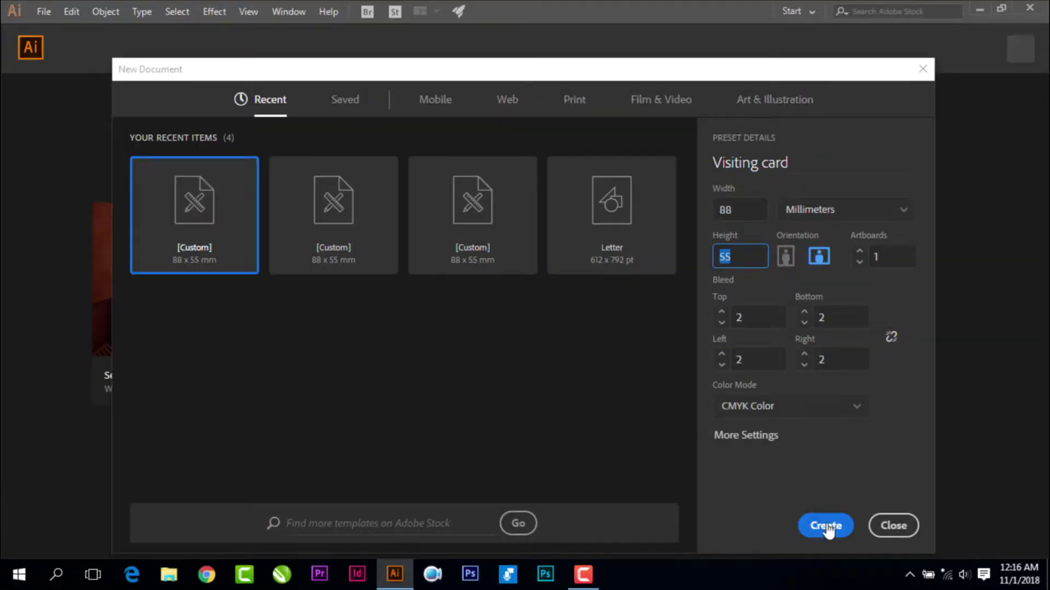
pyautogui.click(827, 528)
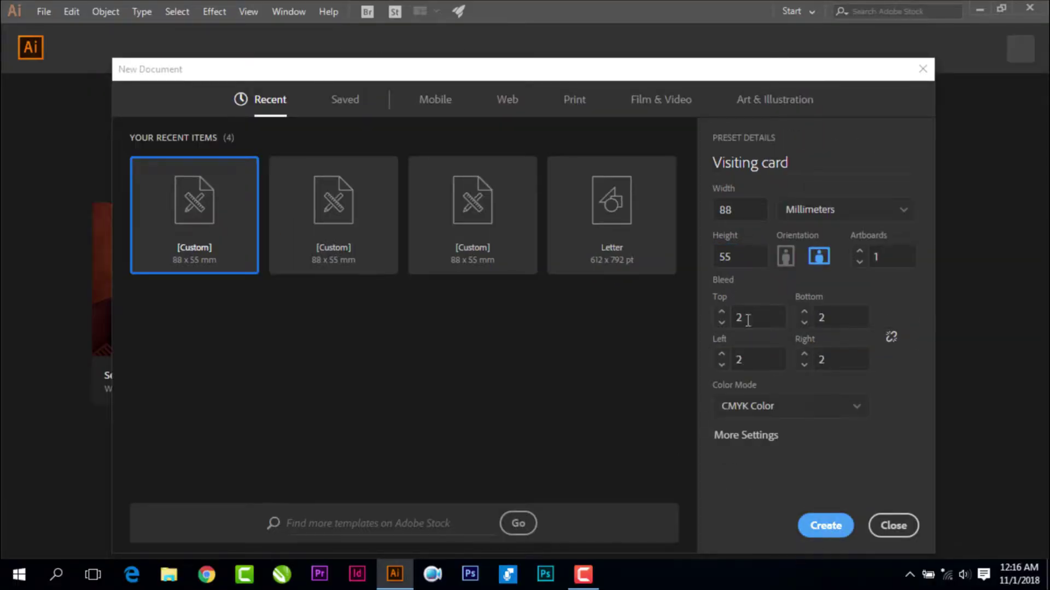
pyautogui.press('Tab')
pyautogui.click(828, 528)
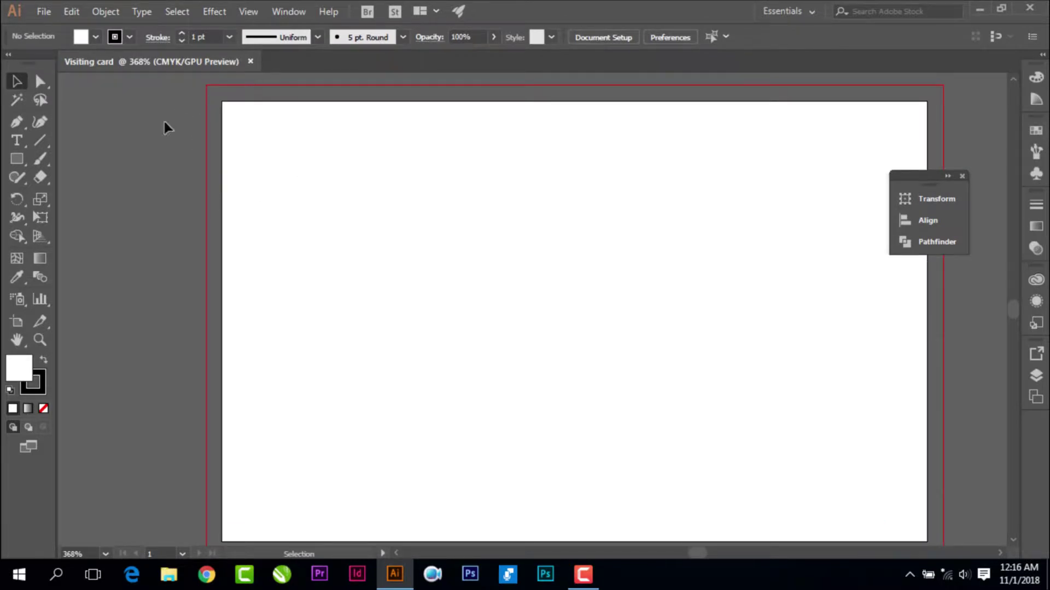
# Show the rulers and drag guides onto the card's top, bottom, left and right edges
pyautogui.hotkey('ctrl', 'r')
pyautogui.moveTo(136, 81); pyautogui.dragTo(137, 106)
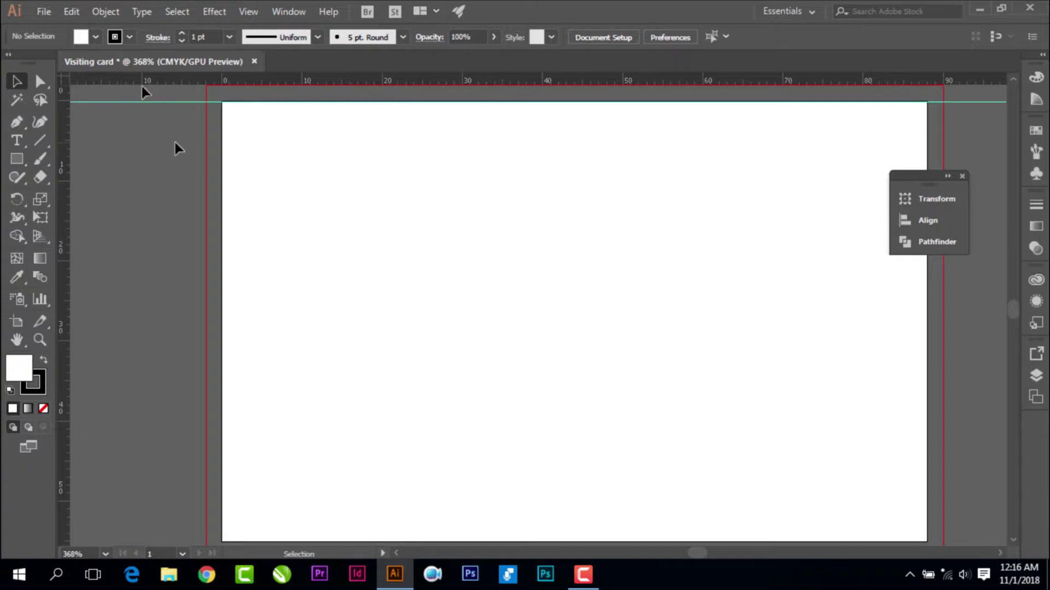
pyautogui.moveTo(149, 83)
pyautogui.mouseDown()
pyautogui.moveTo(184, 525)
pyautogui.moveTo(184, 508)
pyautogui.mouseUp()
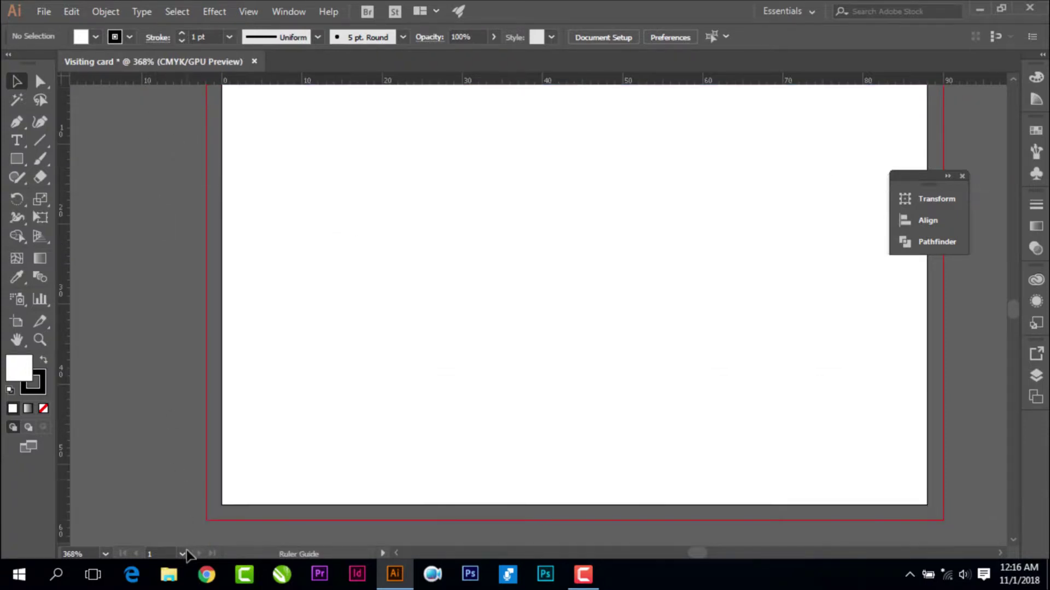
pyautogui.moveTo(199, 332); pyautogui.dragTo(201, 323)
pyautogui.moveTo(60, 269); pyautogui.dragTo(91, 273)
pyautogui.moveTo(223, 282); pyautogui.dragTo(221, 282)
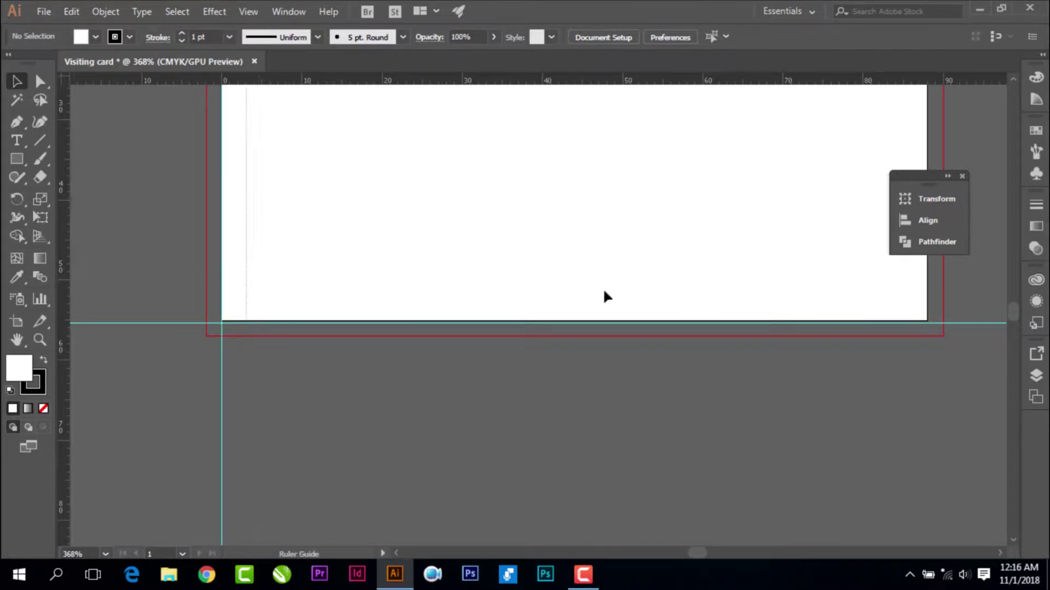
pyautogui.moveTo(508, 299); pyautogui.dragTo(914, 287)
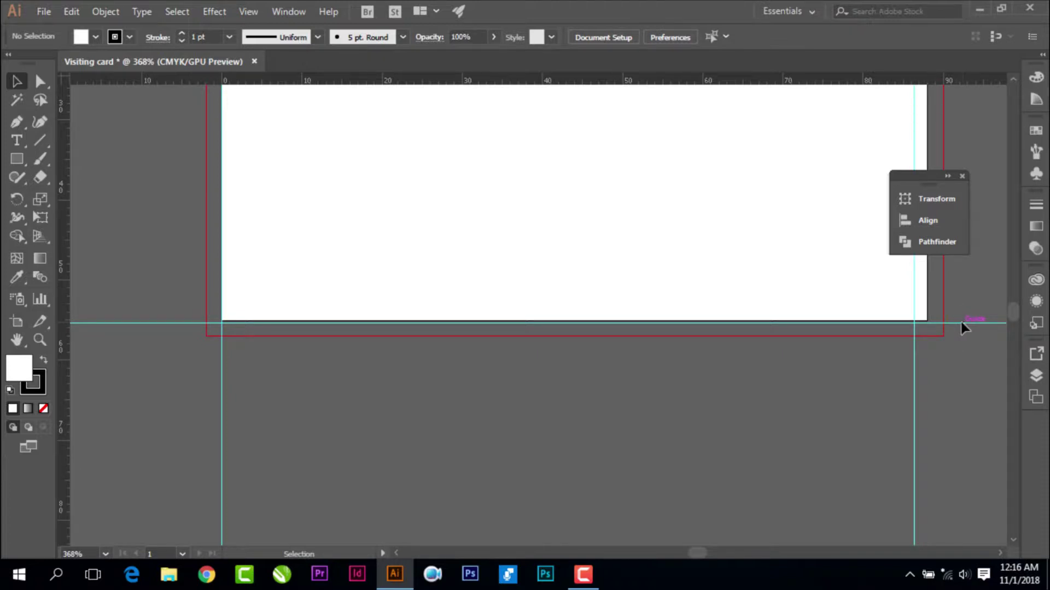
# Unlock the guides, move each one inward to form a margin, then lock them
pyautogui.rightClick(963, 327)
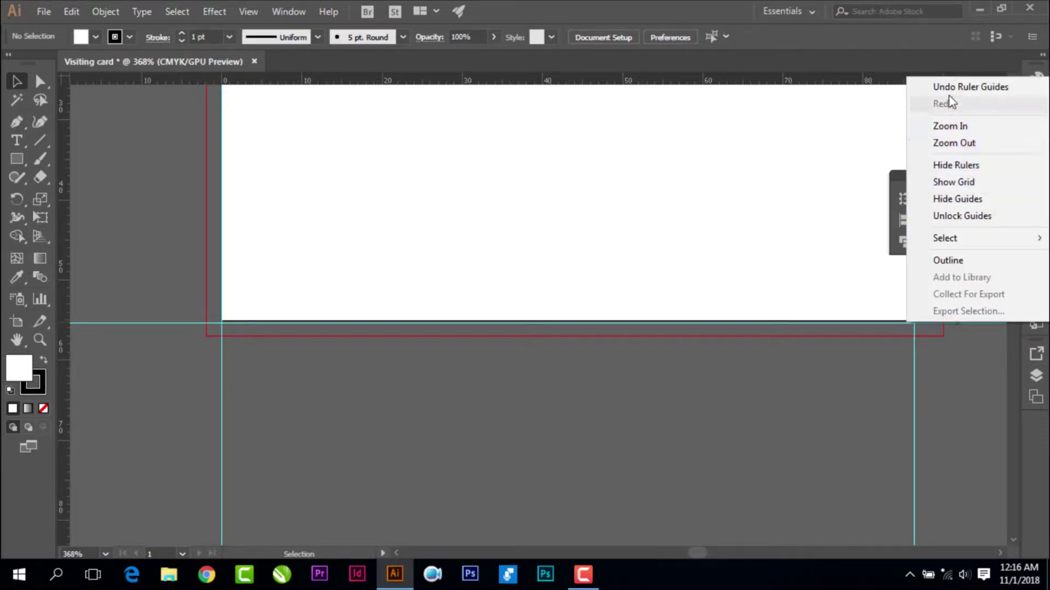
pyautogui.click(962, 216)
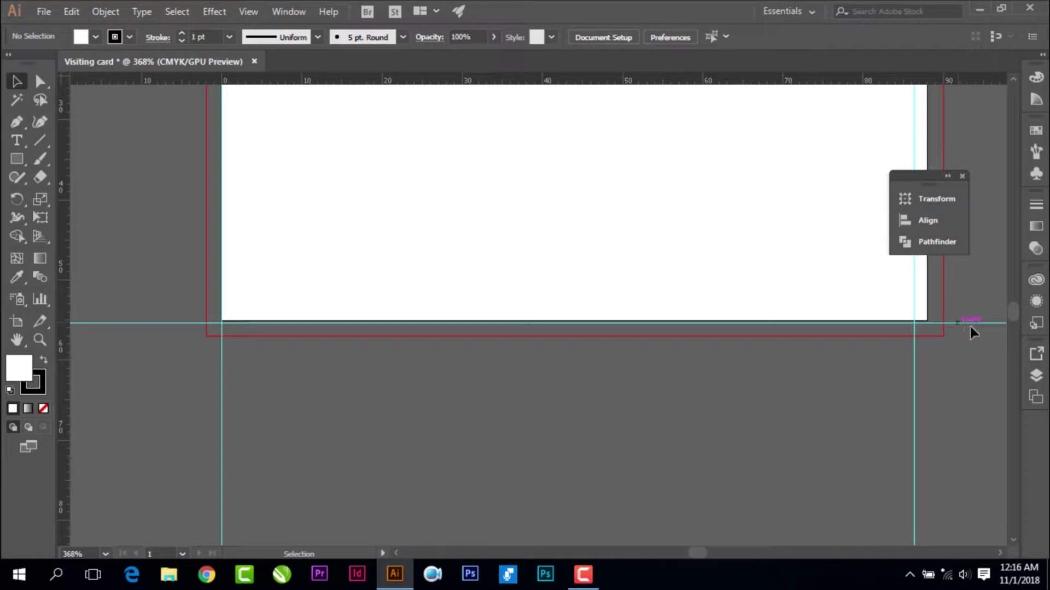
pyautogui.moveTo(881, 327); pyautogui.dragTo(881, 307)
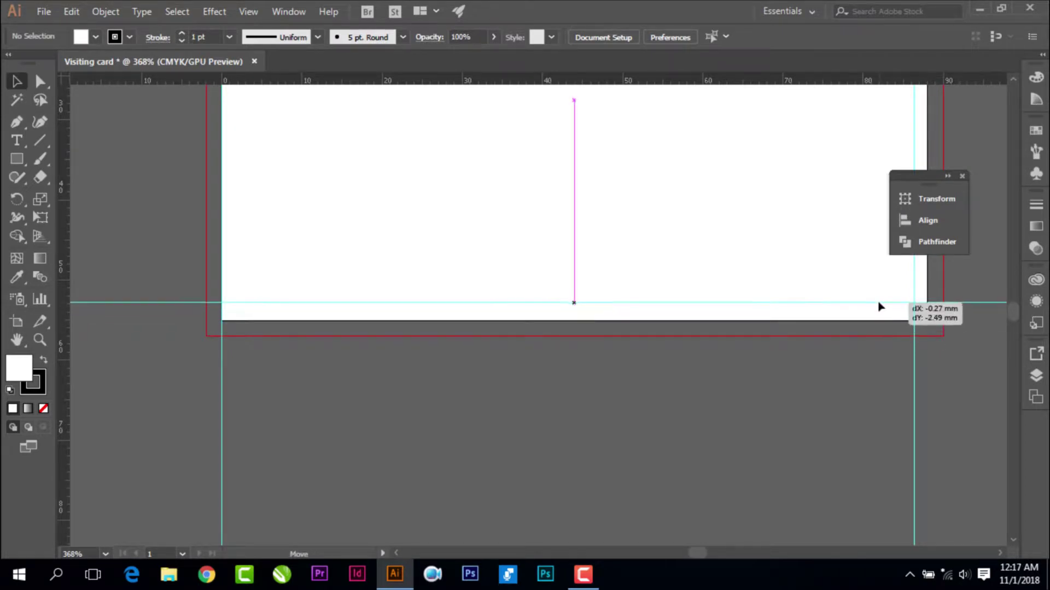
pyautogui.moveTo(225, 396); pyautogui.dragTo(237, 398)
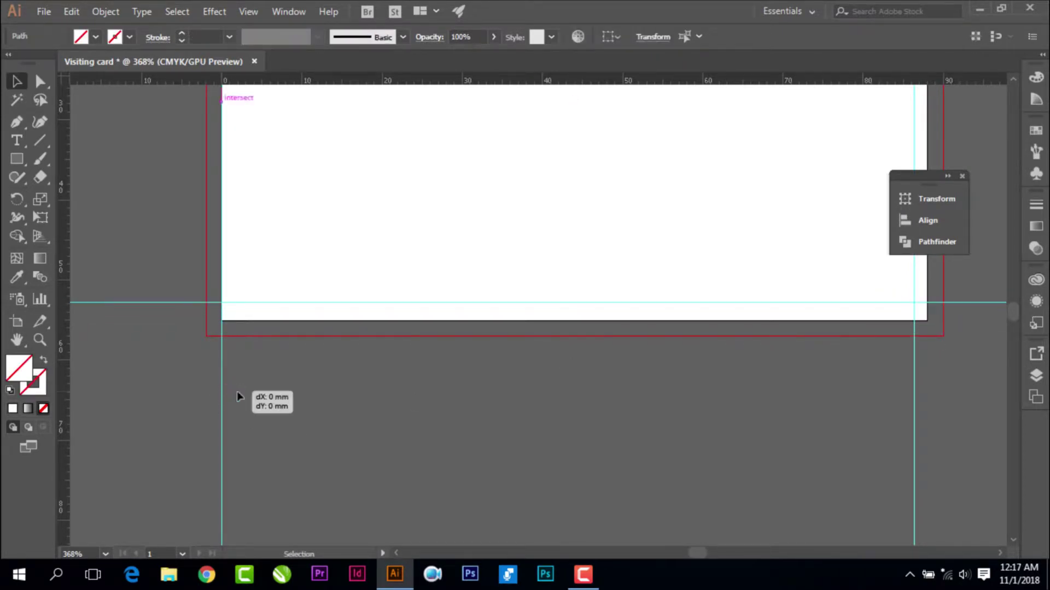
pyautogui.scroll(3, 407, 379)
pyautogui.scroll(3, 408, 379)
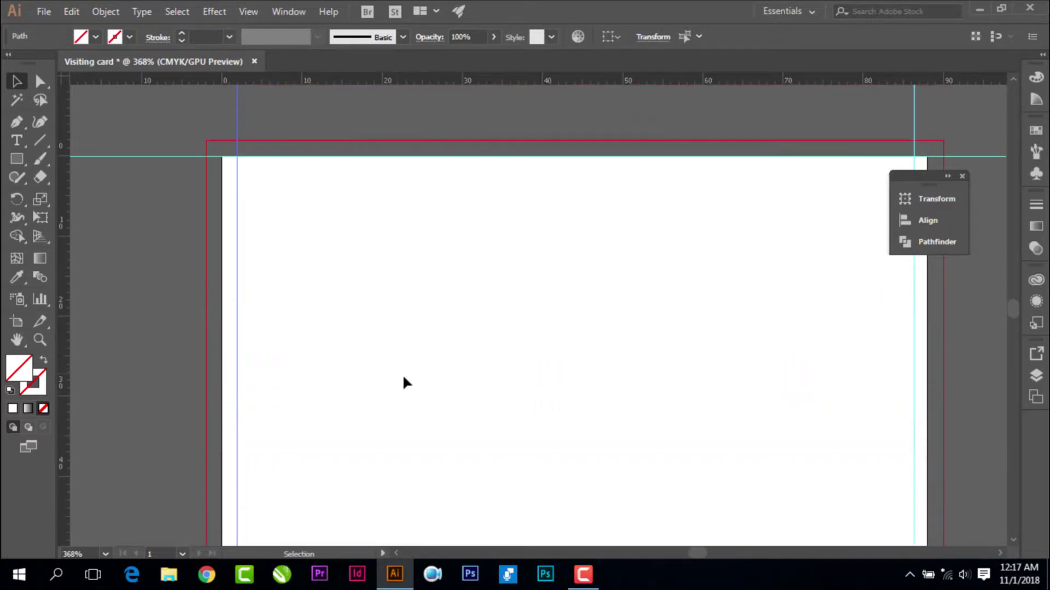
pyautogui.scroll(3, 407, 378)
pyautogui.moveTo(134, 218); pyautogui.dragTo(118, 224)
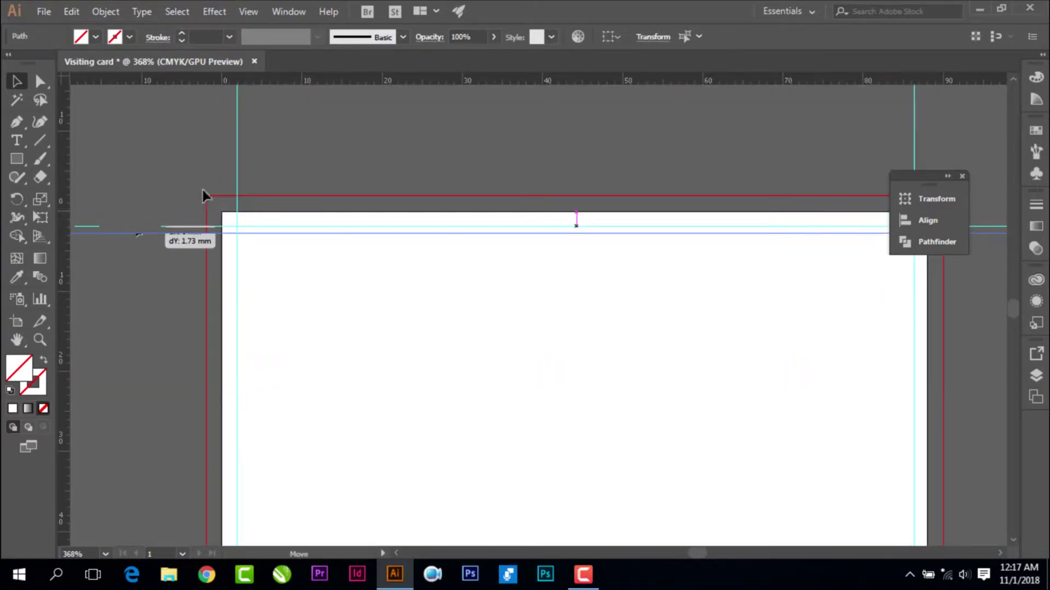
pyautogui.click(387, 233)
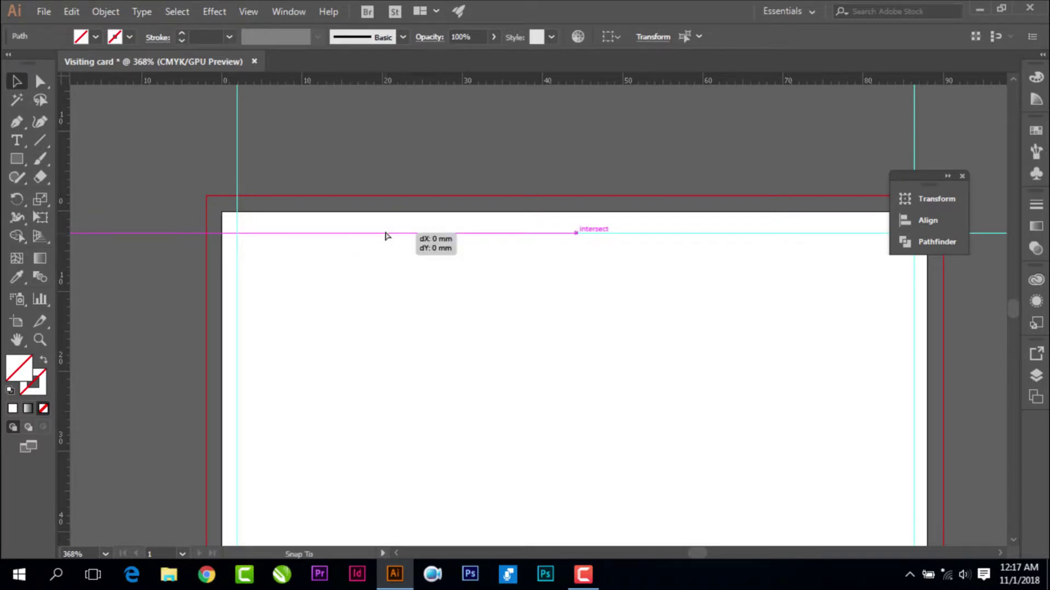
pyautogui.rightClick(385, 234)
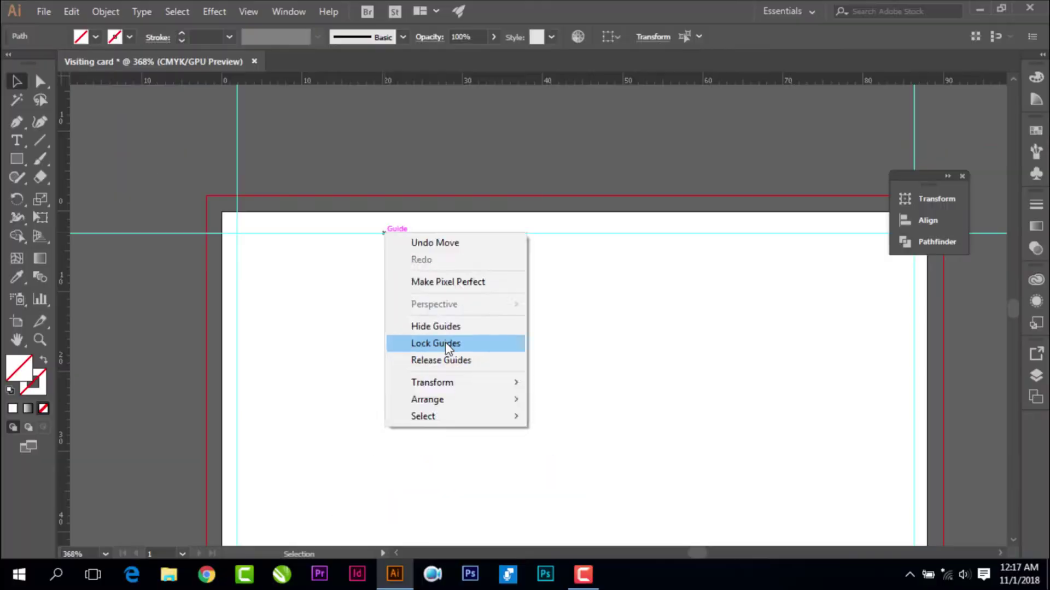
pyautogui.click(447, 343)
pyautogui.scroll(-2, 461, 204)
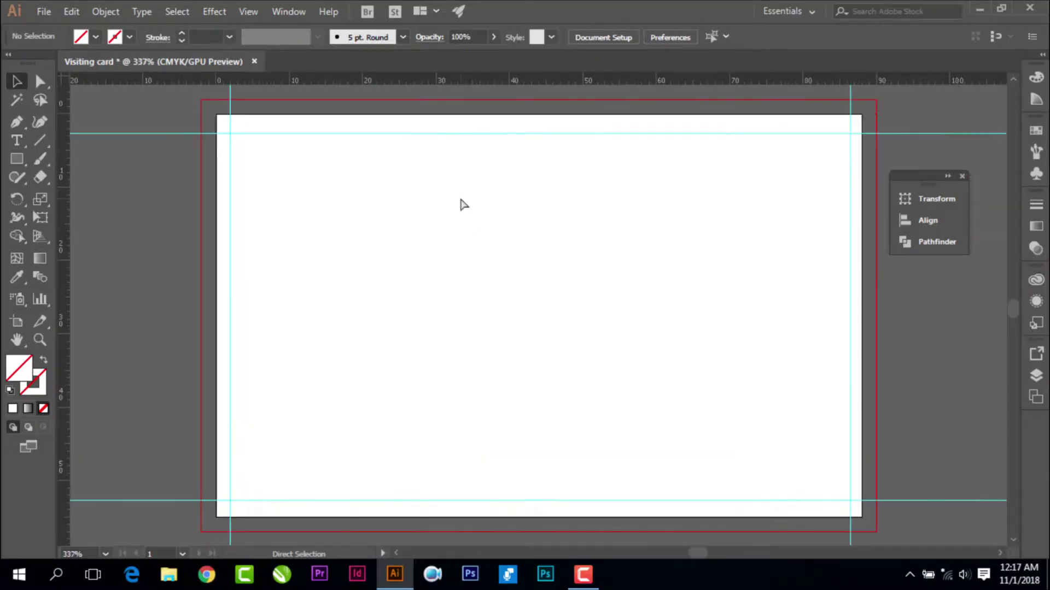
# Draw a plain rectangle spanning most of the card
pyautogui.scroll(-1, 66, 224)
pyautogui.click(17, 160)
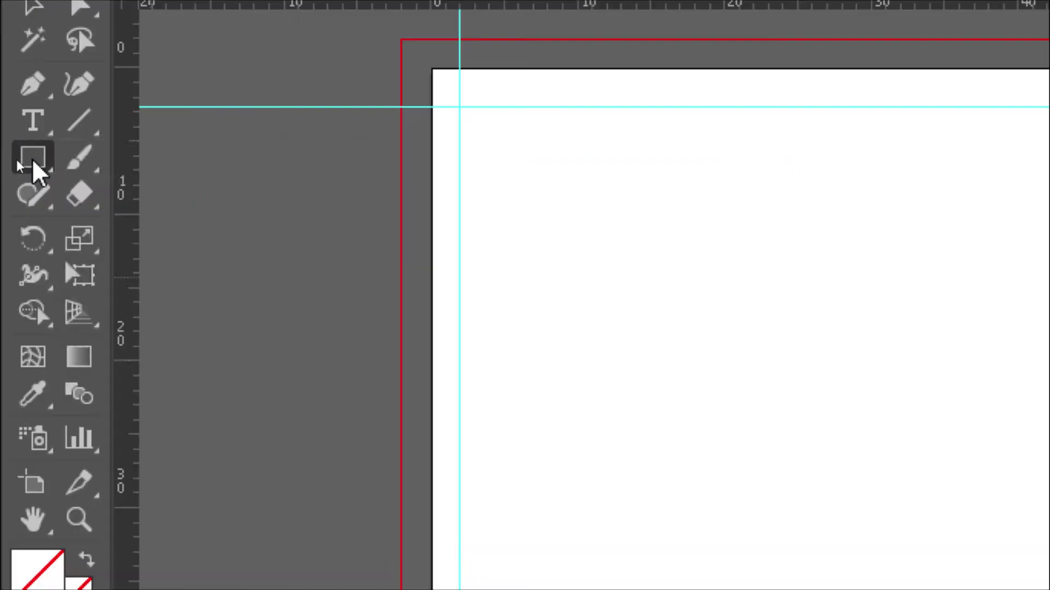
pyautogui.click(32, 161)
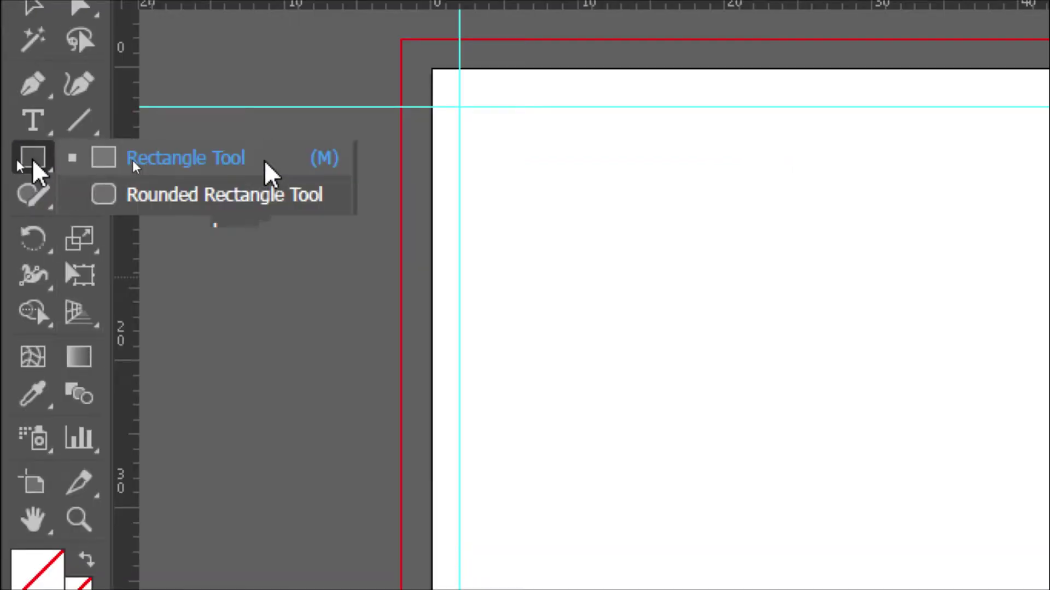
pyautogui.click(268, 172)
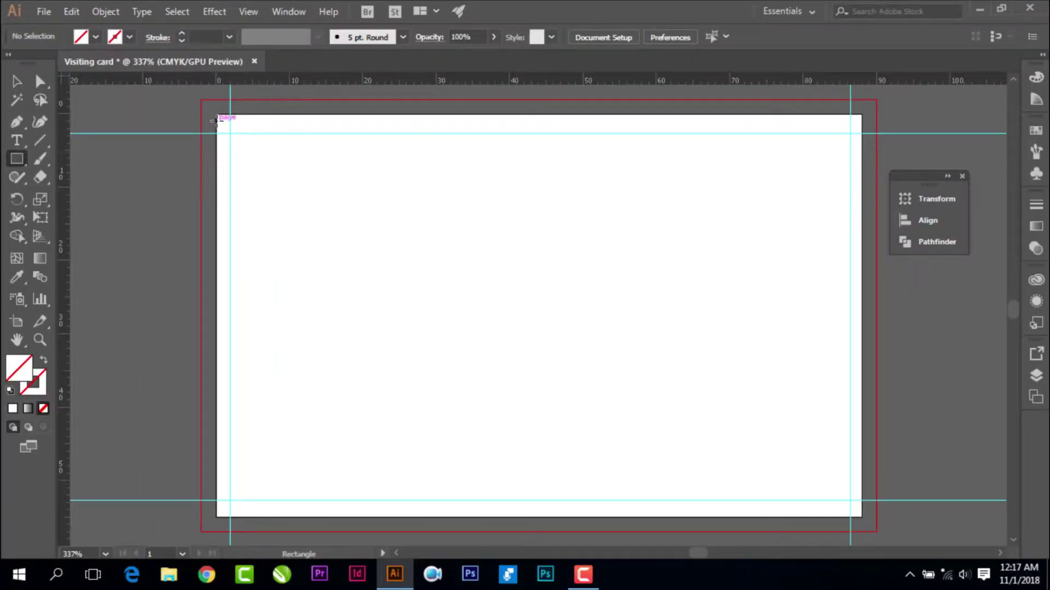
pyautogui.moveTo(217, 143); pyautogui.dragTo(867, 494)
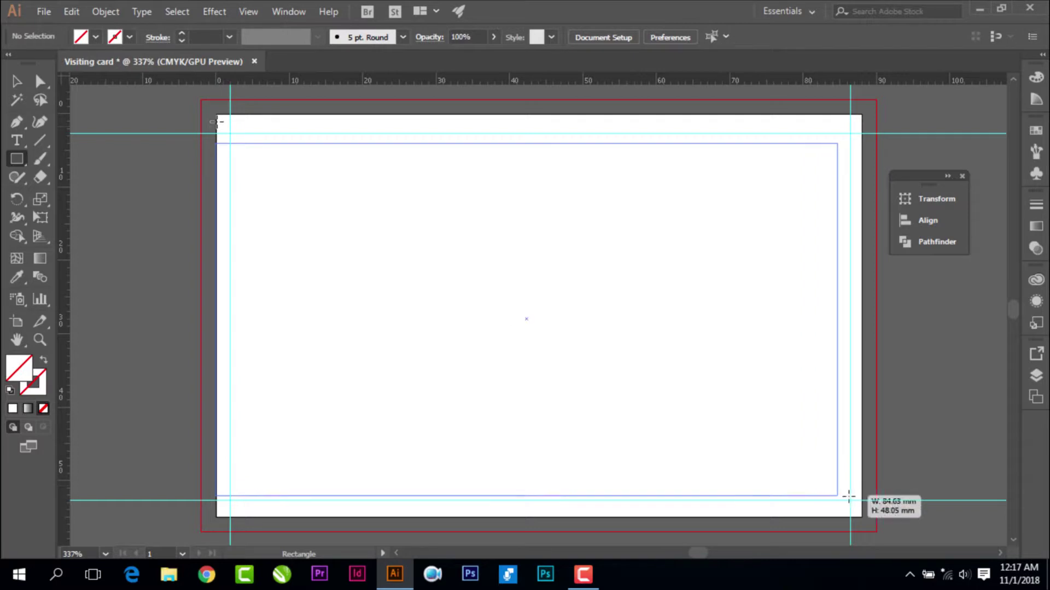
pyautogui.moveTo(868, 493); pyautogui.dragTo(880, 466)
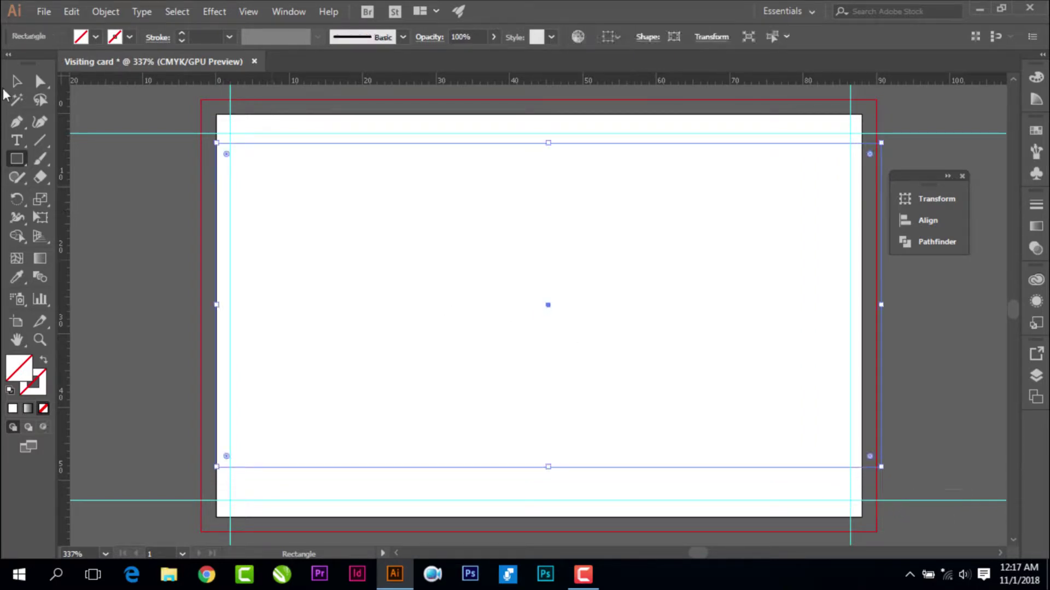
# Lower the rectangle's top edge and give it a 0.5 pt stroke
pyautogui.click(16, 83)
pyautogui.moveTo(549, 143); pyautogui.dragTo(549, 171)
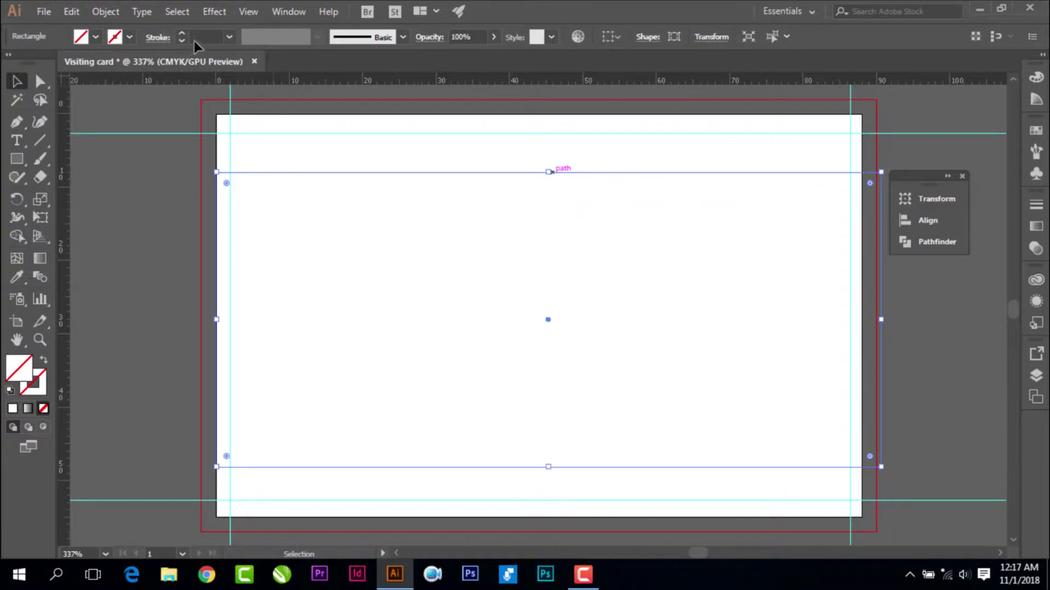
pyautogui.click(229, 37)
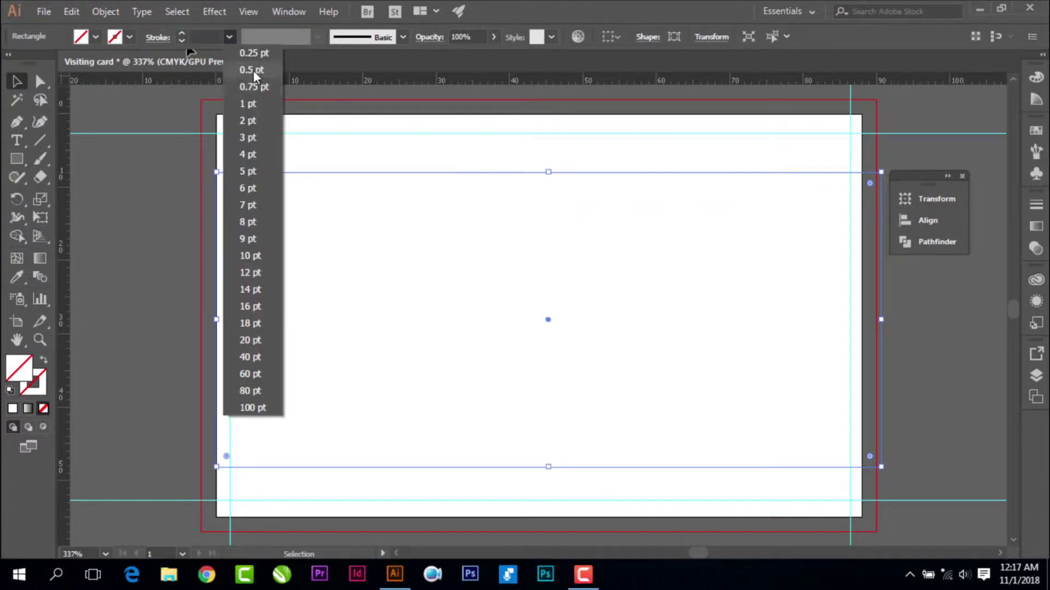
pyautogui.click(250, 70)
pyautogui.click(175, 208)
# Nudge the rectangle into place and stretch its left and right sides to the bleed
pyautogui.moveTo(351, 172); pyautogui.dragTo(350, 168)
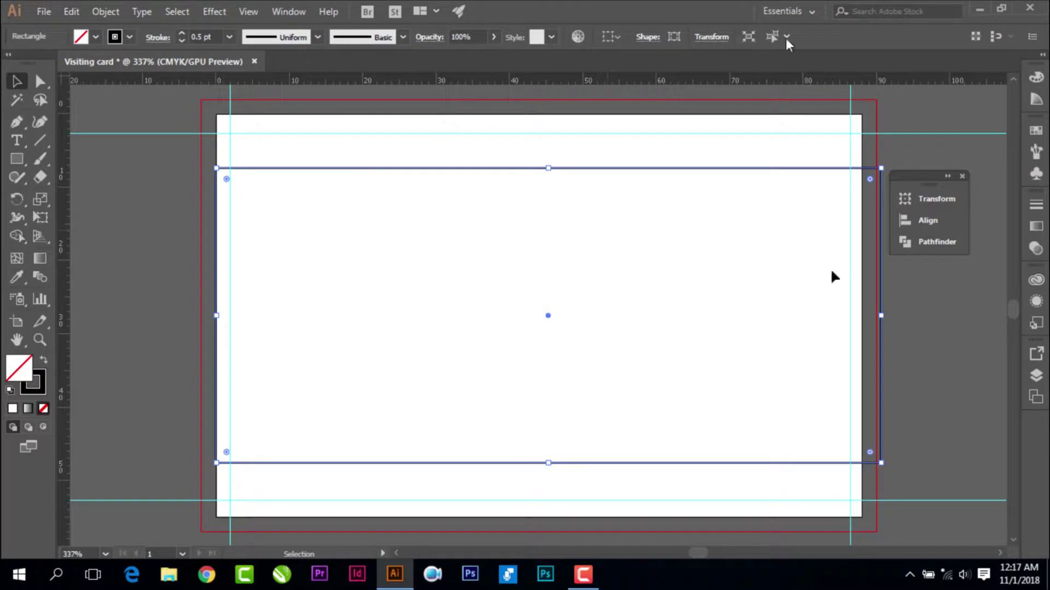
pyautogui.press('Left')
pyautogui.press('Right')
pyautogui.press('Right')
pyautogui.press('Left')
pyautogui.press('Left')
pyautogui.click(184, 159)
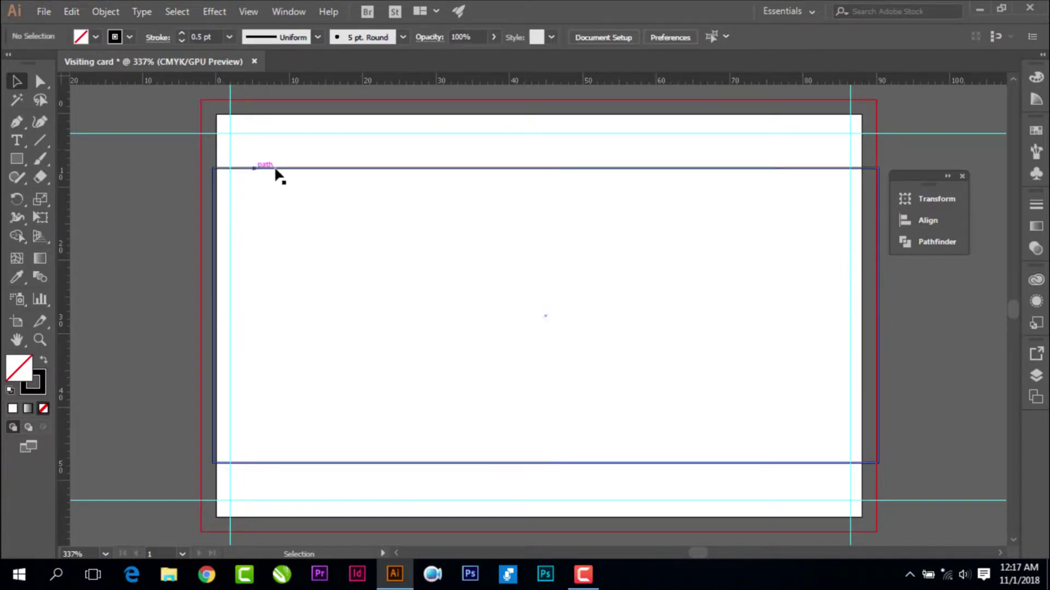
pyautogui.click(214, 285)
pyautogui.moveTo(213, 315); pyautogui.dragTo(201, 315)
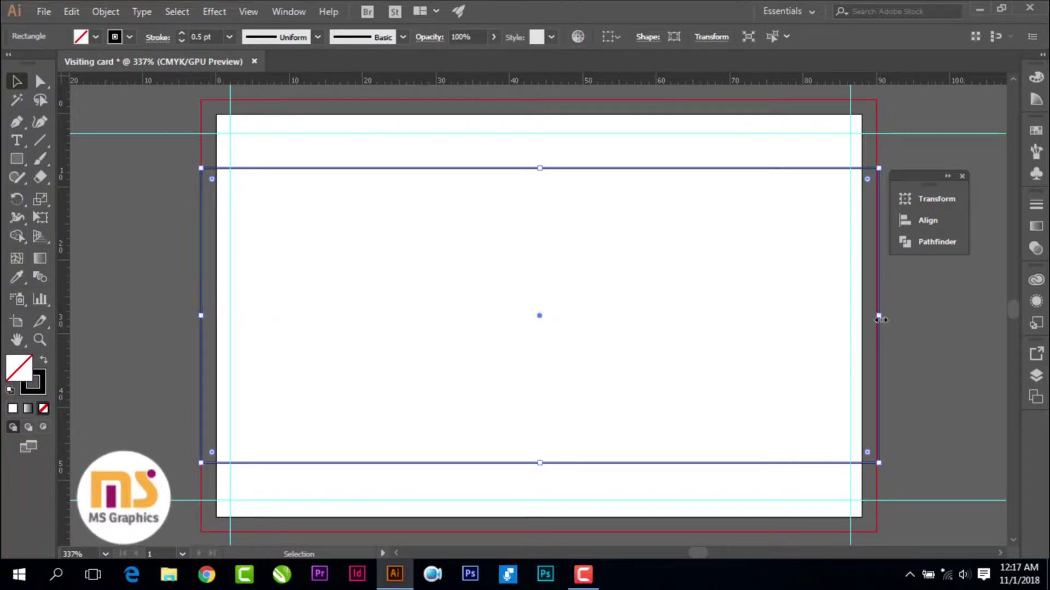
pyautogui.moveTo(879, 318); pyautogui.dragTo(876, 315)
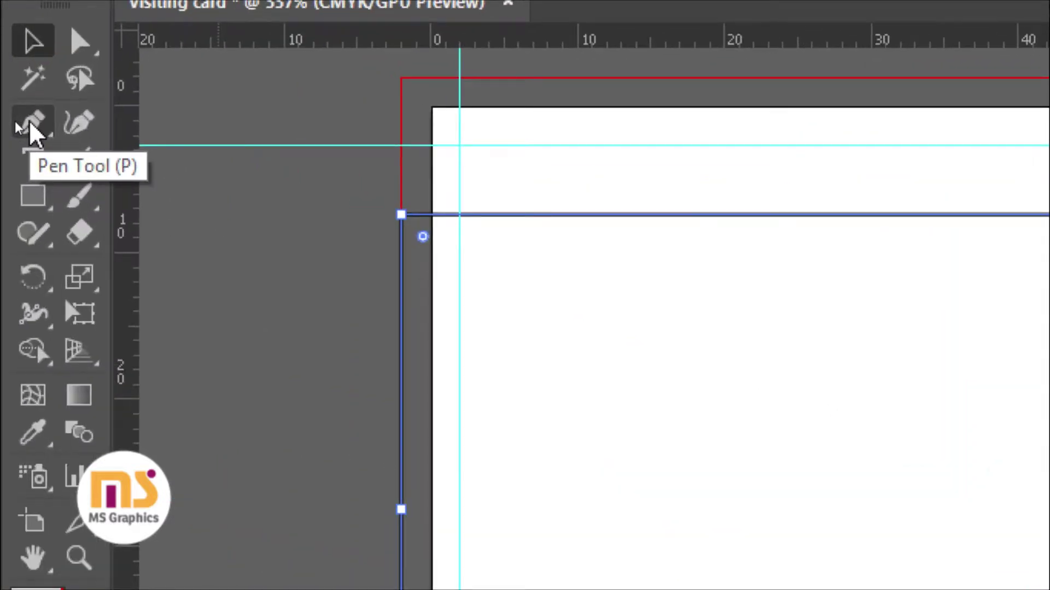
pyautogui.click(30, 131)
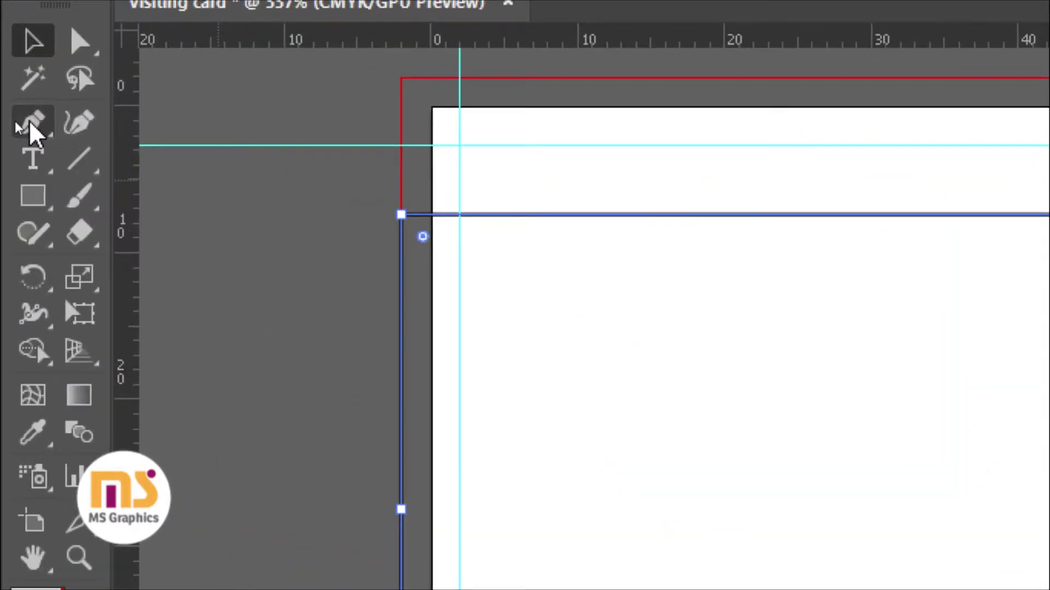
pyautogui.click(238, 127)
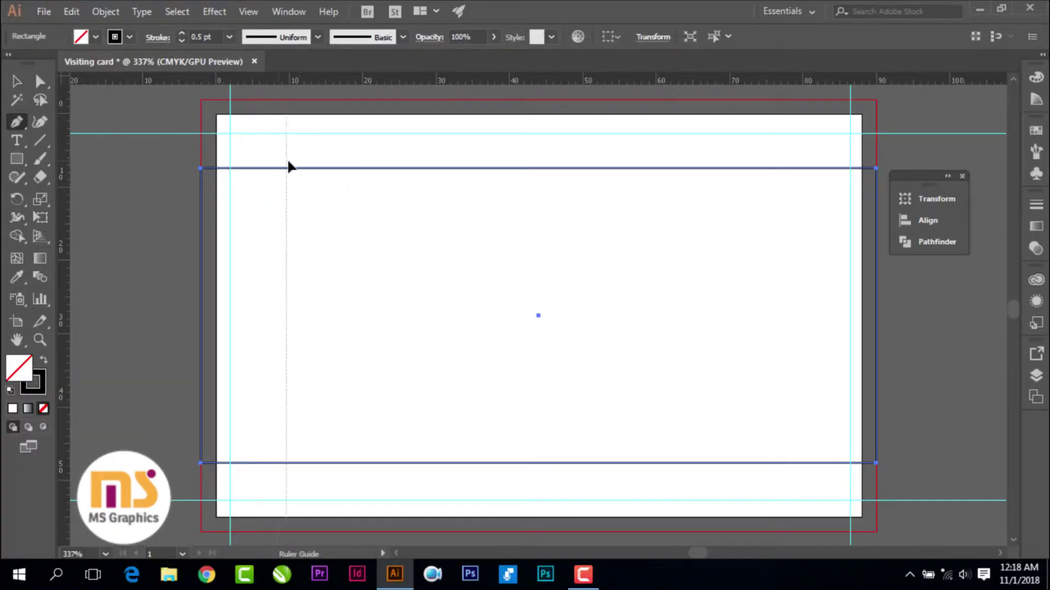
# Add two vertical guides and place anchors on the rectangle's edges at those guides
pyautogui.moveTo(270, 161); pyautogui.dragTo(316, 159)
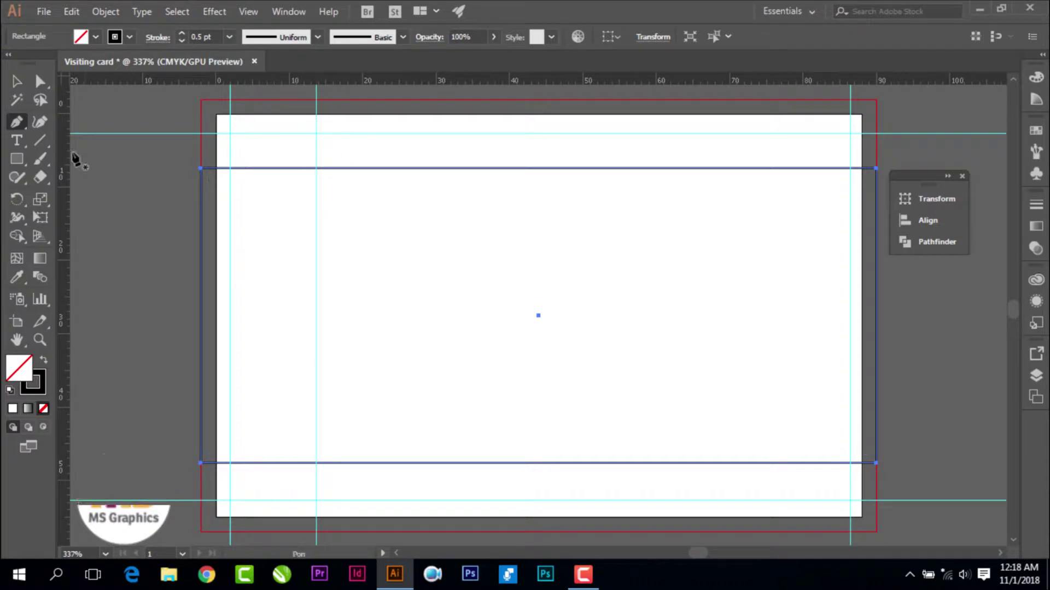
pyautogui.moveTo(65, 158); pyautogui.dragTo(785, 211)
pyautogui.click(781, 169)
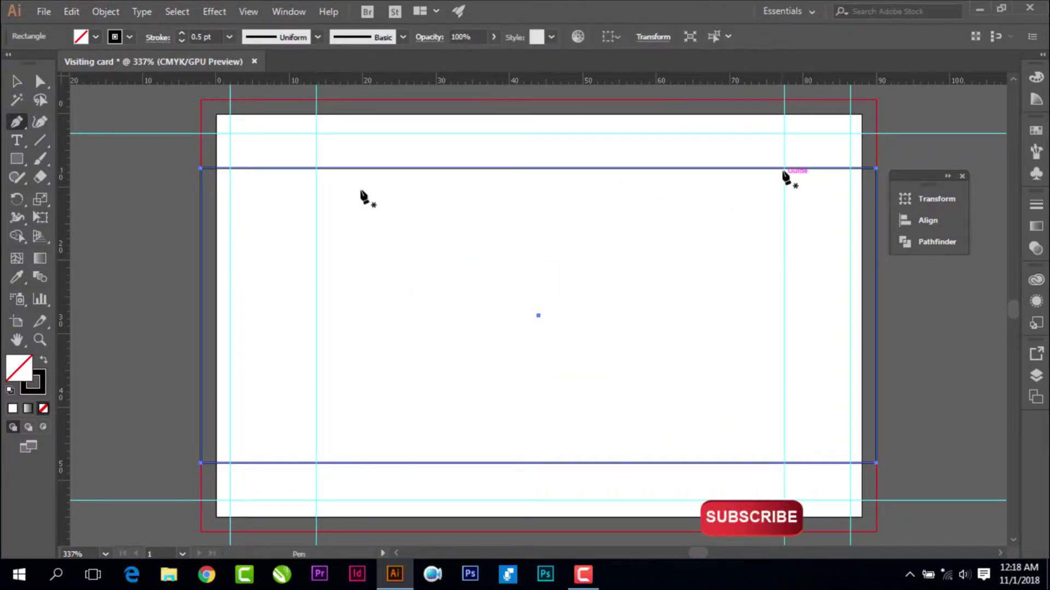
pyautogui.click(316, 168)
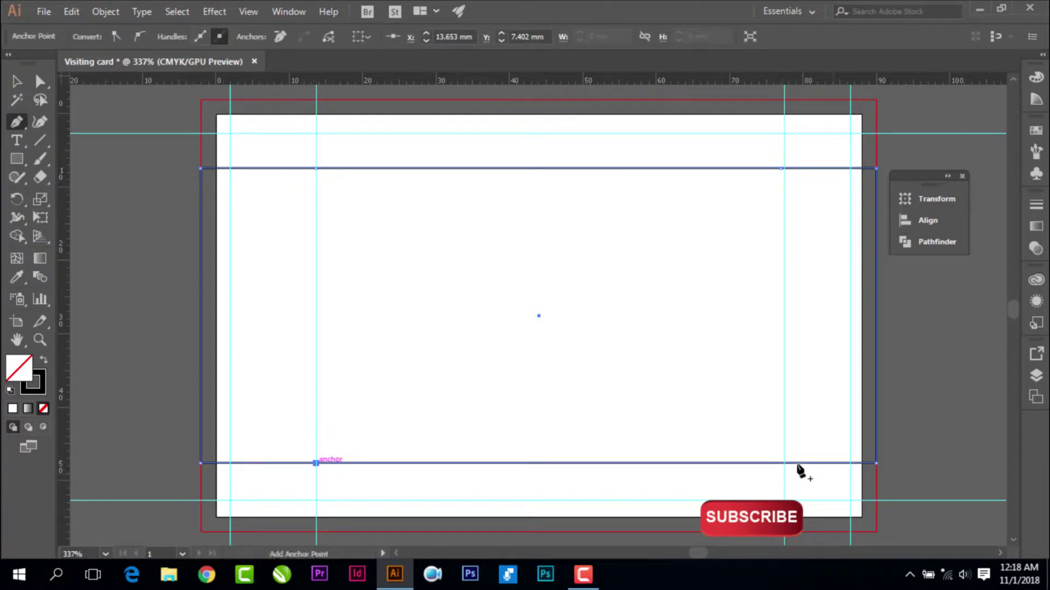
pyautogui.click(784, 463)
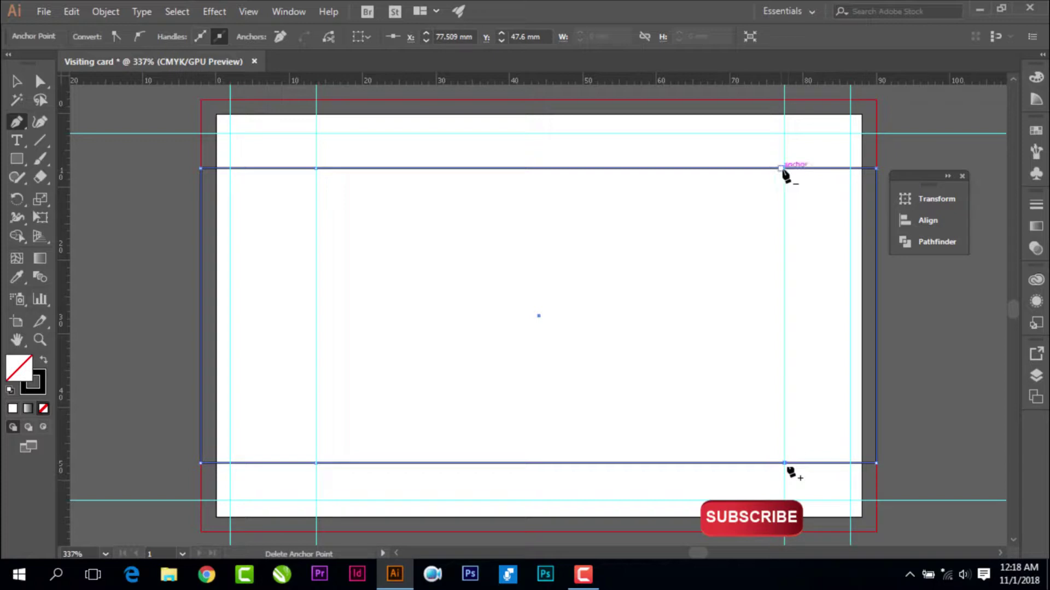
pyautogui.click(781, 169)
# Pull the left-guide anchors down and drag handles so the top edge dips into a sweeping curve
pyautogui.click(40, 81)
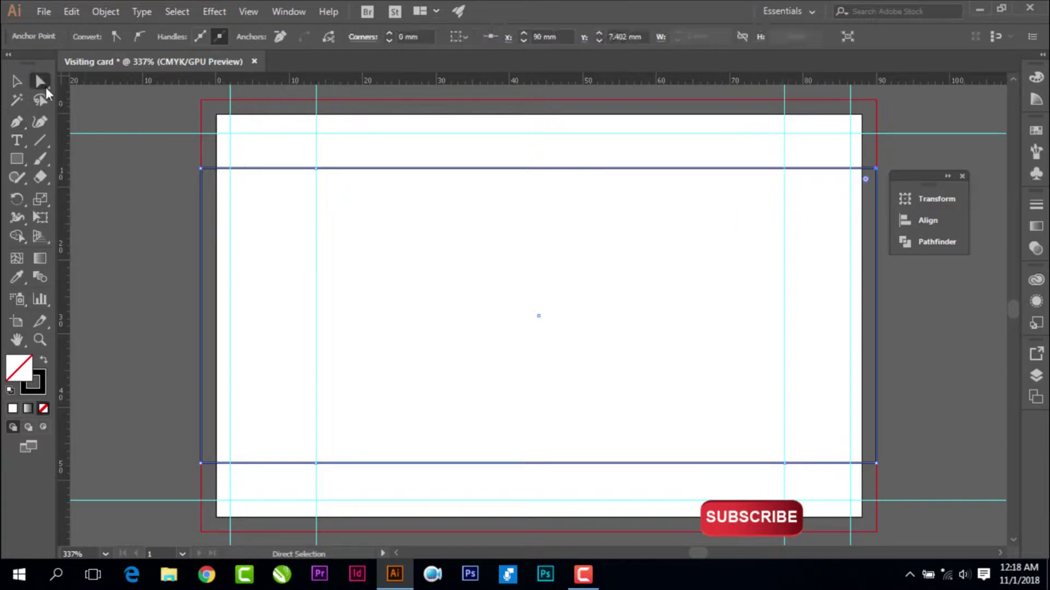
pyautogui.moveTo(289, 153); pyautogui.dragTo(328, 484)
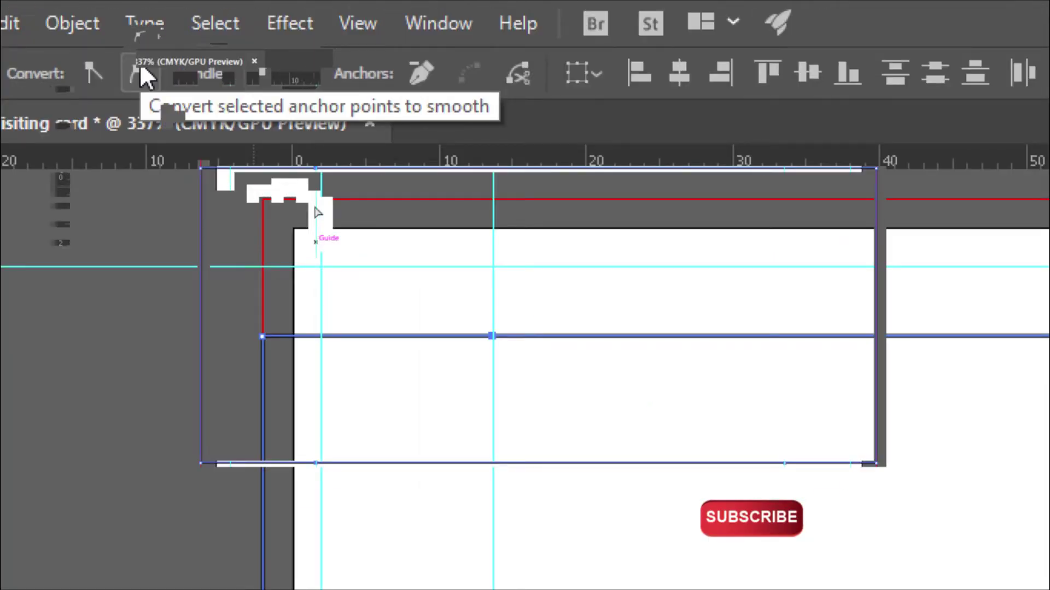
pyautogui.moveTo(315, 172); pyautogui.dragTo(337, 189)
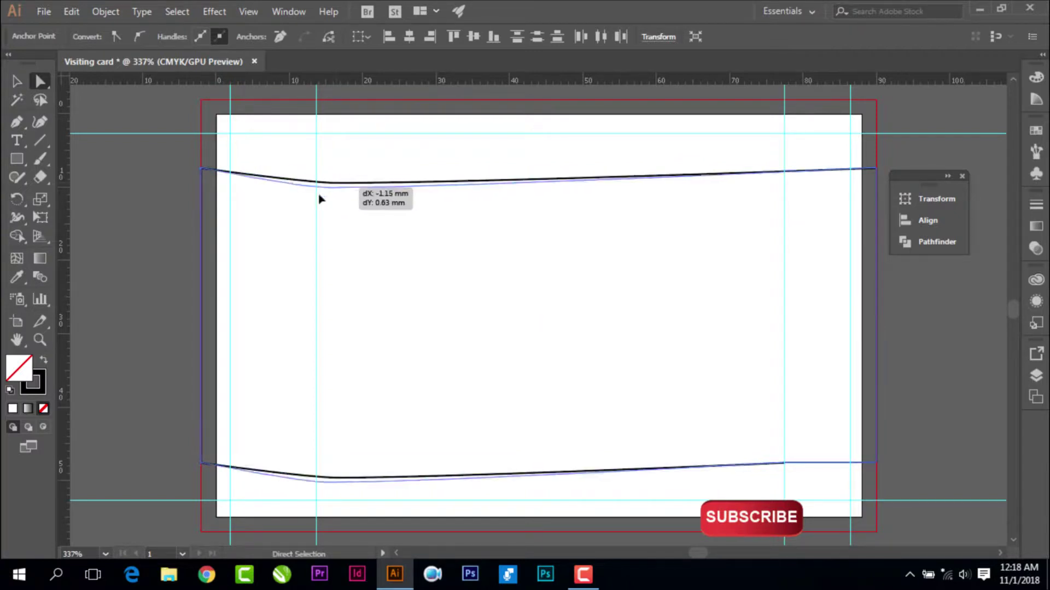
pyautogui.moveTo(337, 188); pyautogui.dragTo(303, 190)
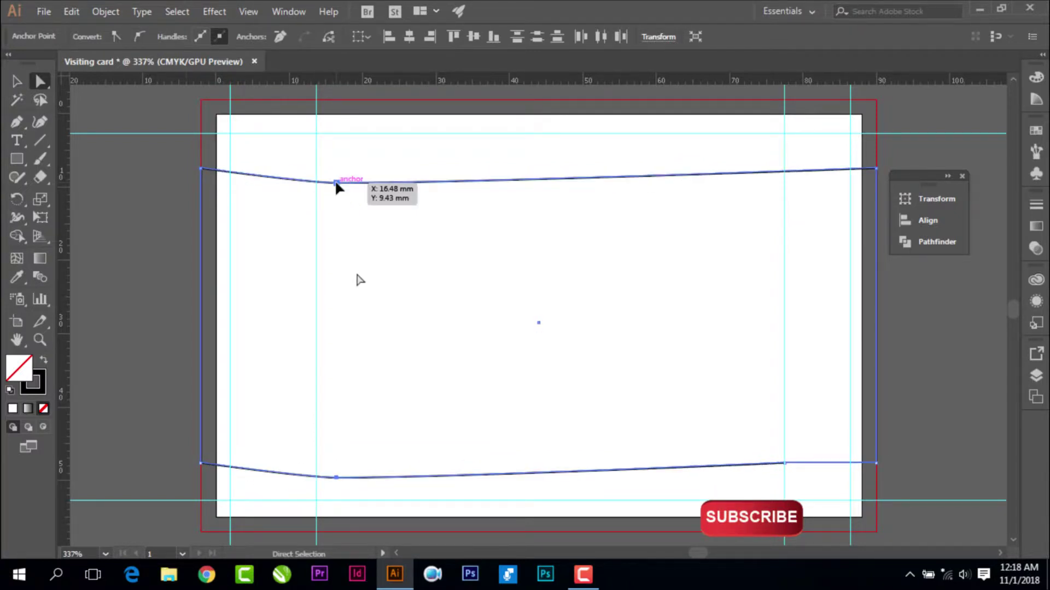
pyautogui.moveTo(334, 229)
pyautogui.mouseDown()
pyautogui.moveTo(332, 202)
pyautogui.moveTo(477, 310)
pyautogui.mouseUp()
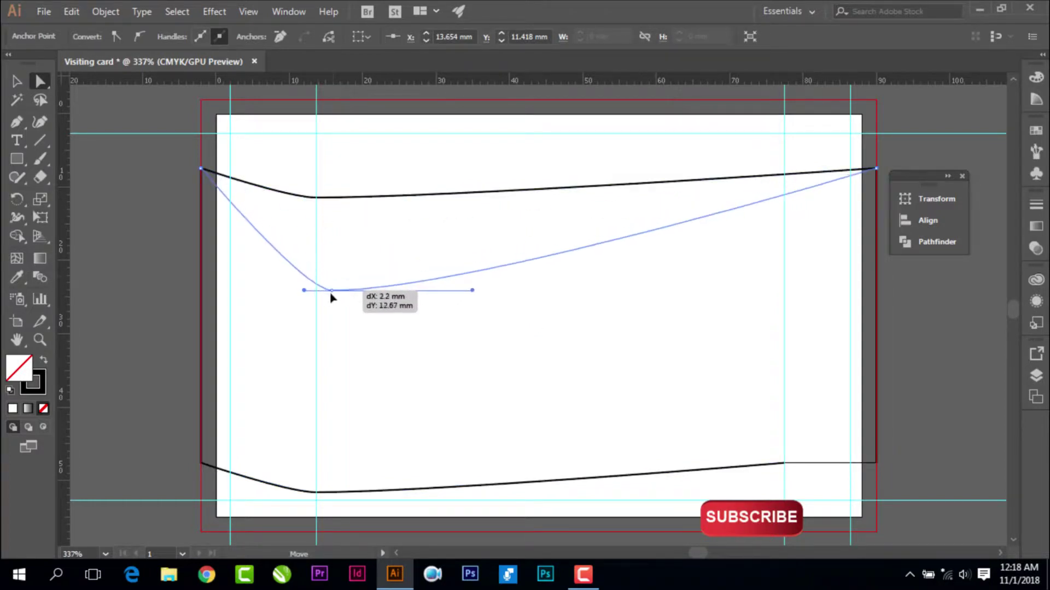
pyautogui.moveTo(471, 294); pyautogui.dragTo(524, 255)
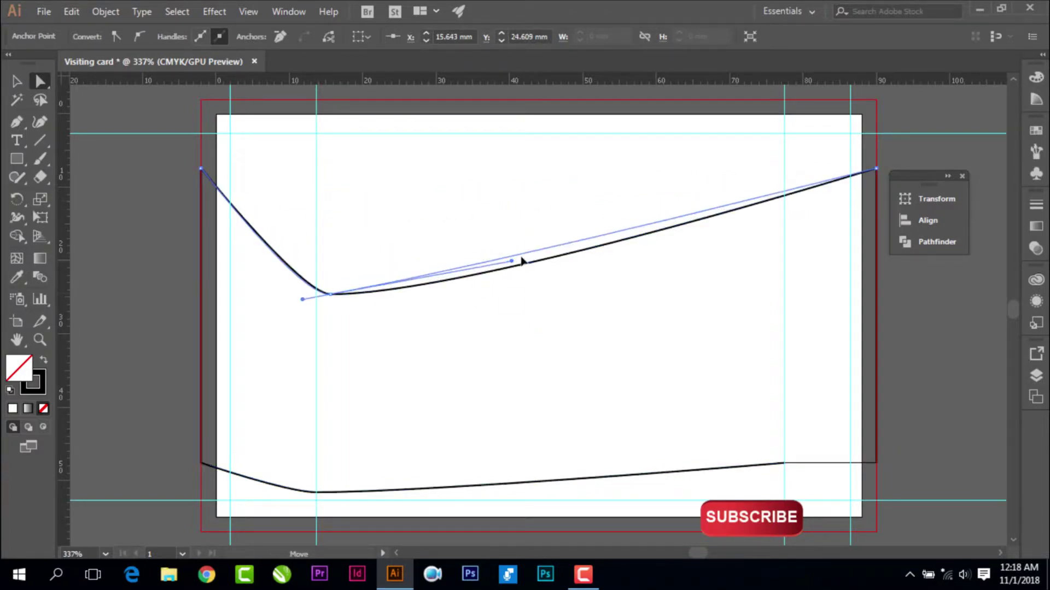
pyautogui.moveTo(302, 299); pyautogui.dragTo(212, 301)
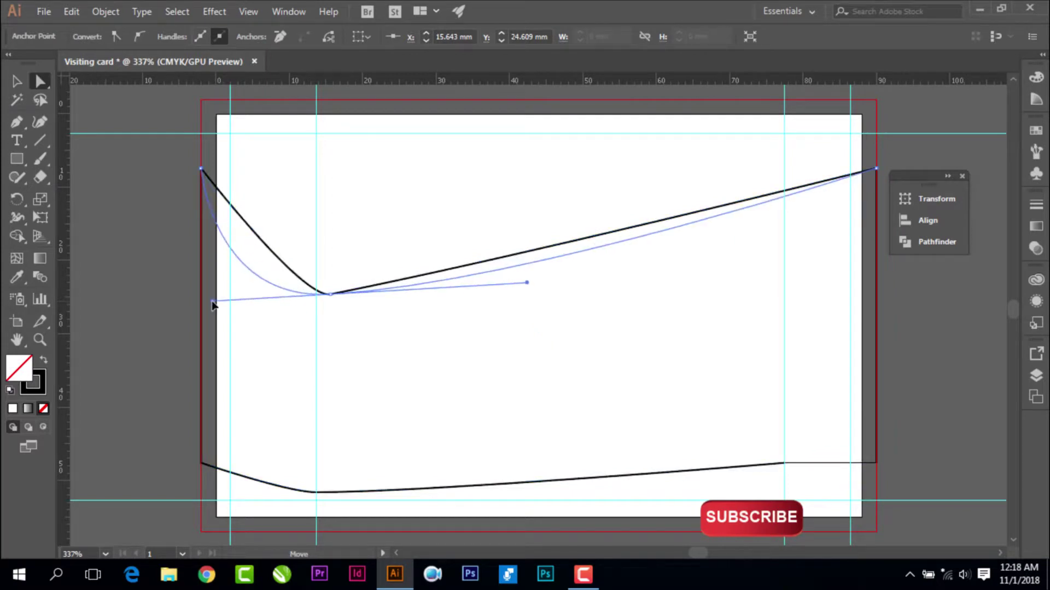
pyautogui.moveTo(527, 283); pyautogui.dragTo(559, 286)
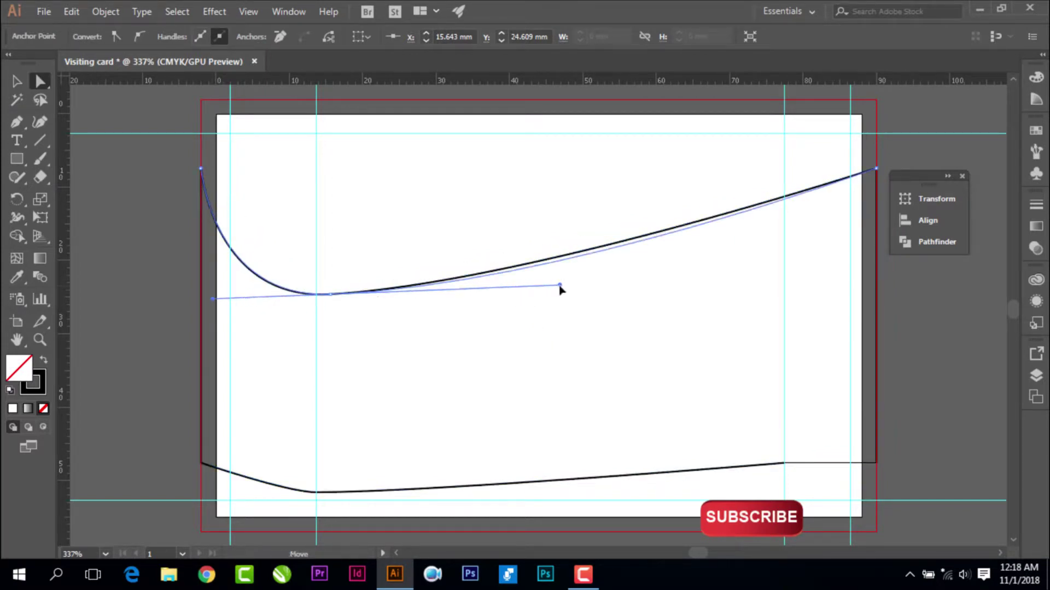
pyautogui.moveTo(331, 296); pyautogui.dragTo(370, 294)
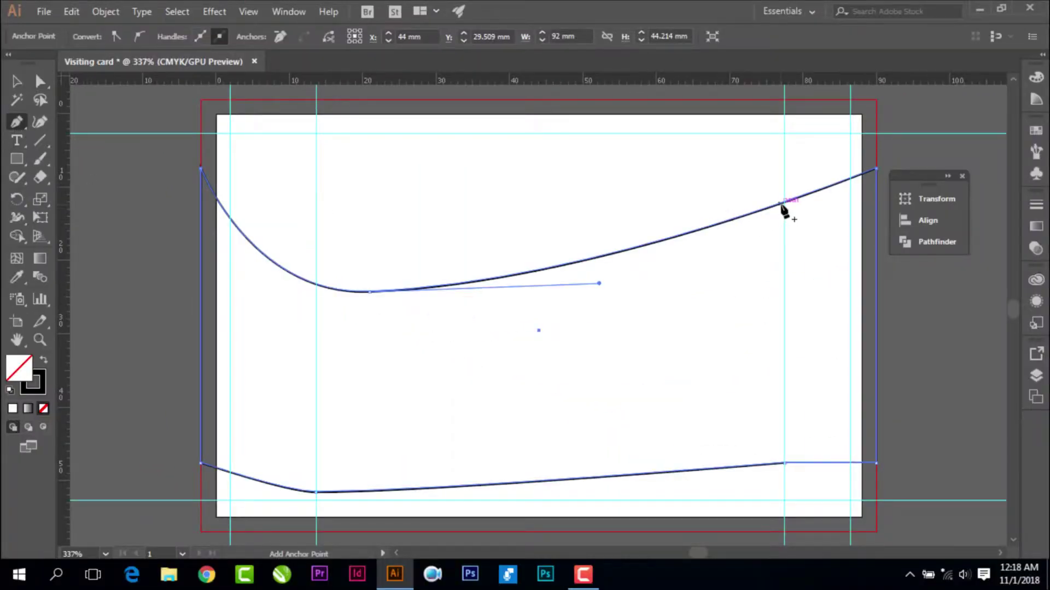
# Add an anchor near the right of the upper curve and lift it to arch the curve
pyautogui.click(782, 204)
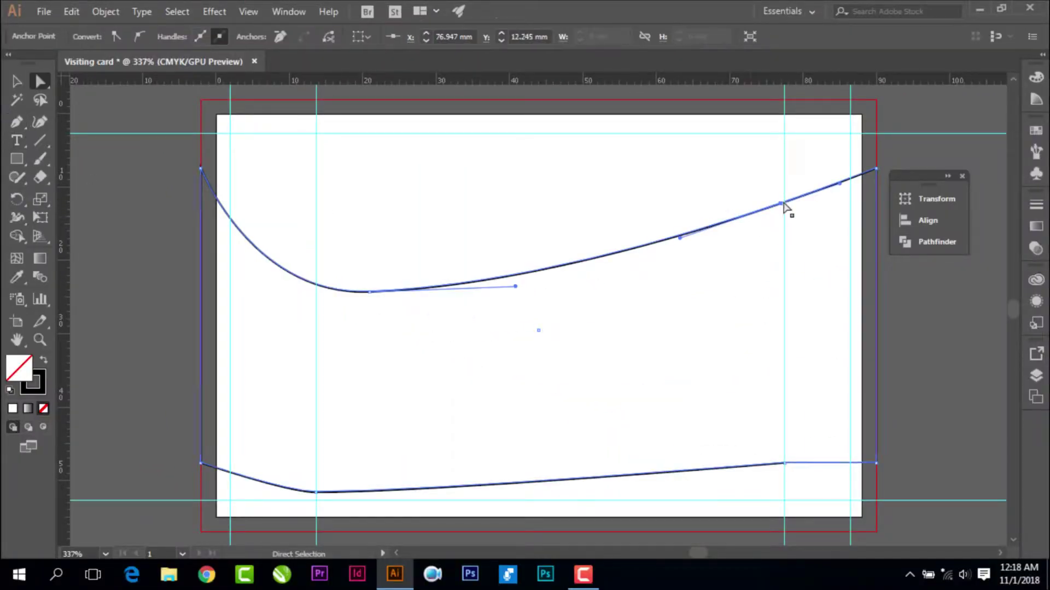
pyautogui.moveTo(782, 204); pyautogui.dragTo(777, 180)
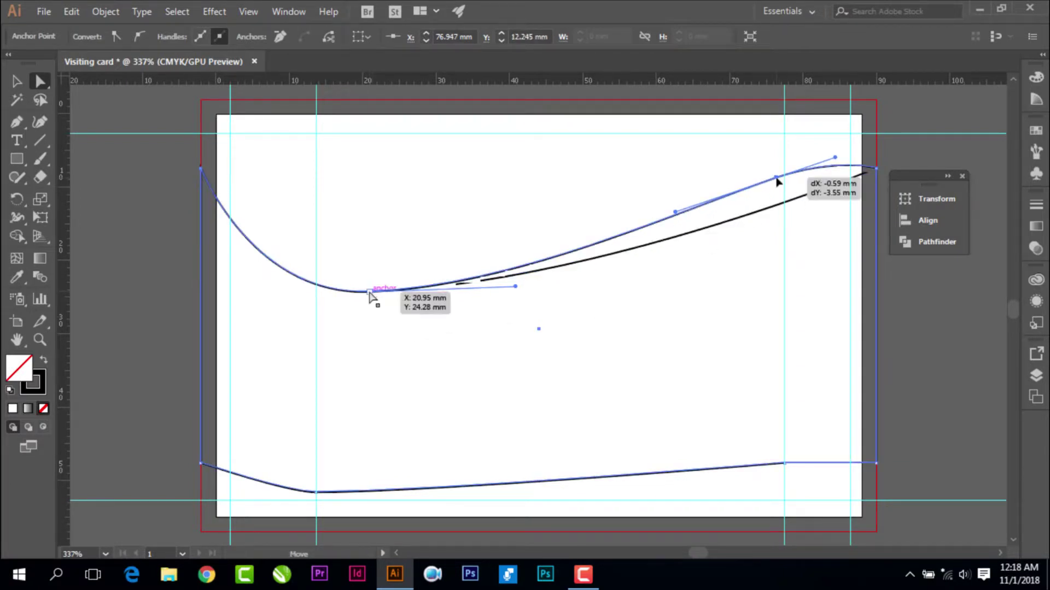
pyautogui.moveTo(315, 492)
pyautogui.mouseDown()
pyautogui.moveTo(302, 503)
pyautogui.moveTo(297, 487)
pyautogui.moveTo(257, 509)
pyautogui.moveTo(305, 494)
pyautogui.mouseUp()
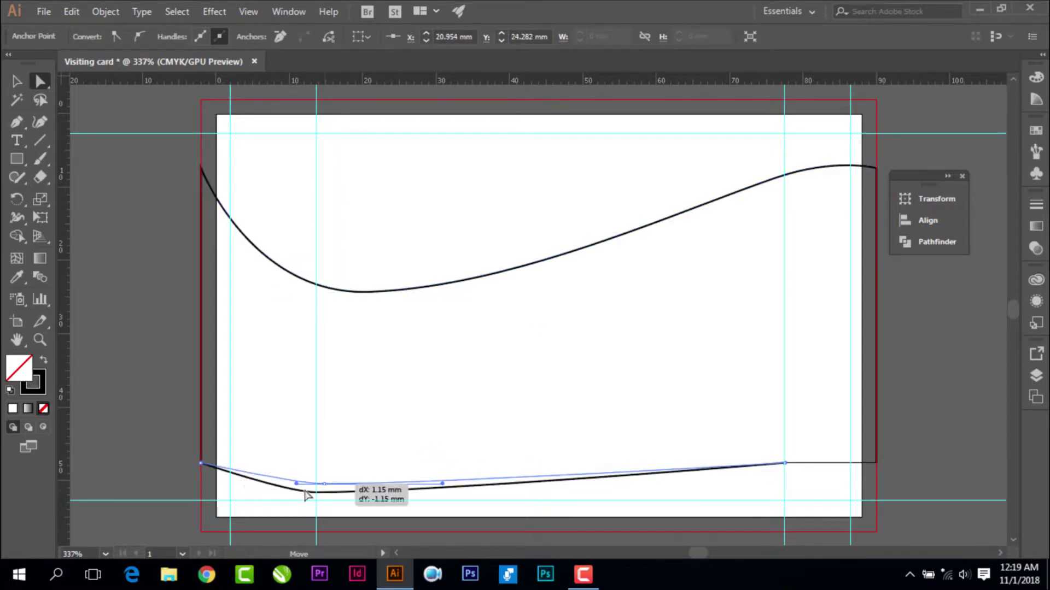
# Raise the bottom anchor at the right guide, make it smooth, and lower the top edge's right end
pyautogui.moveTo(784, 464); pyautogui.dragTo(785, 279)
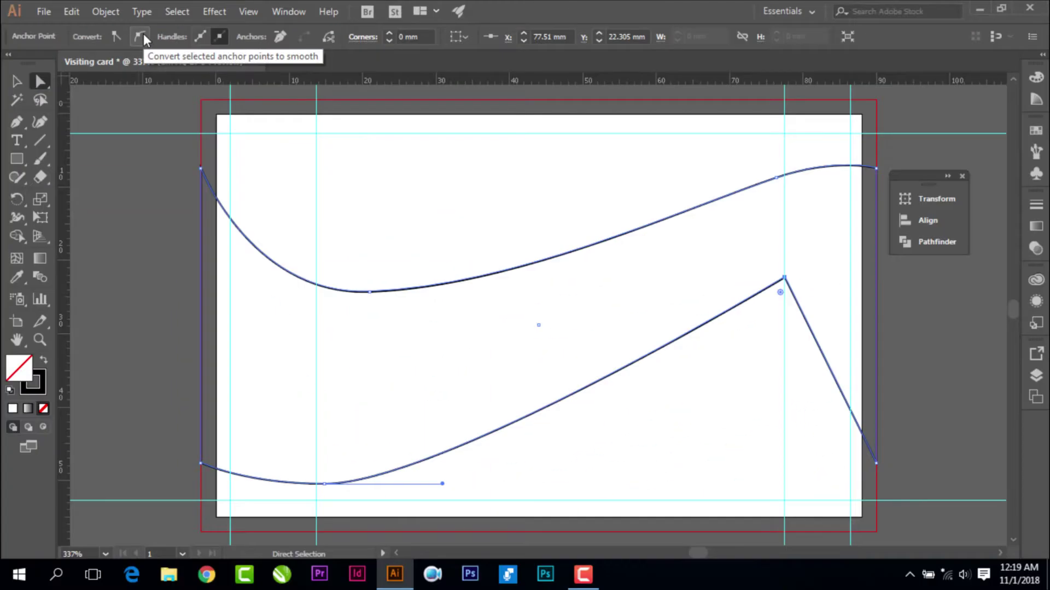
pyautogui.click(143, 35)
pyautogui.moveTo(834, 292); pyautogui.dragTo(834, 287)
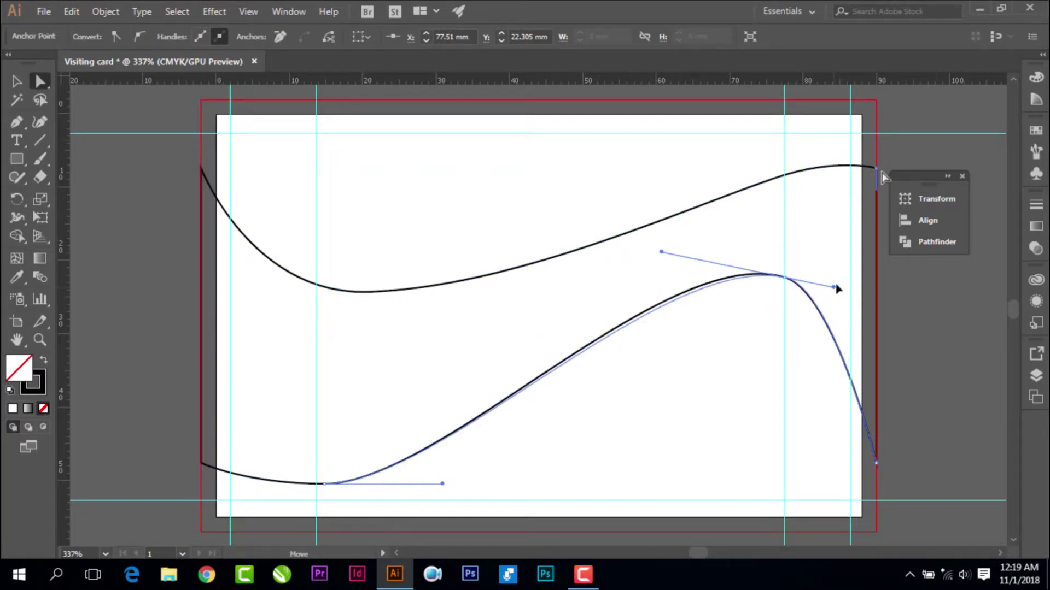
pyautogui.moveTo(876, 168); pyautogui.dragTo(876, 268)
# Reshape the top curve's peak with its handles and move its low point lower
pyautogui.click(774, 180)
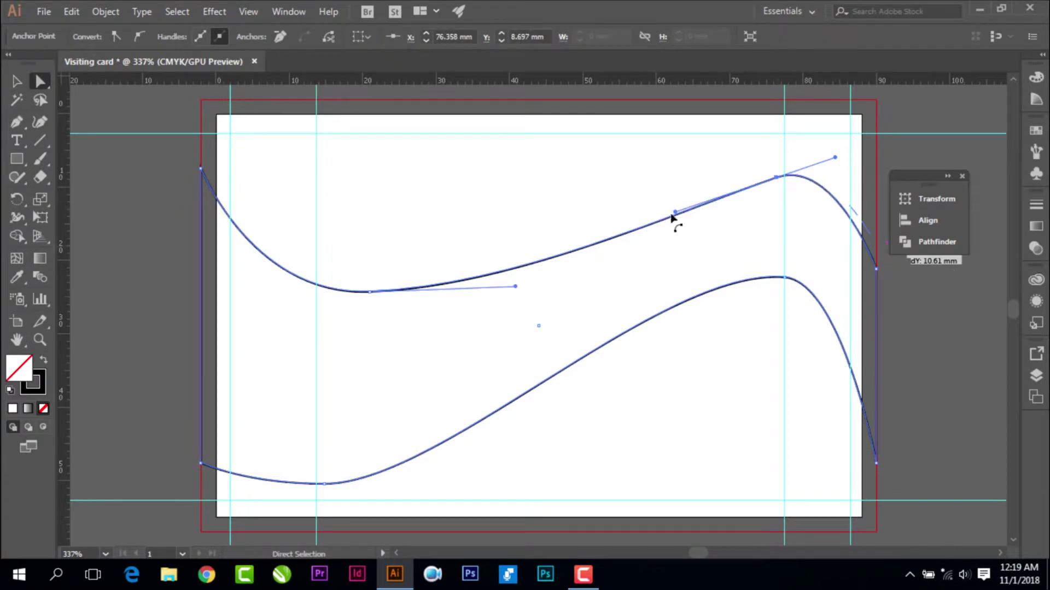
pyautogui.click(699, 209)
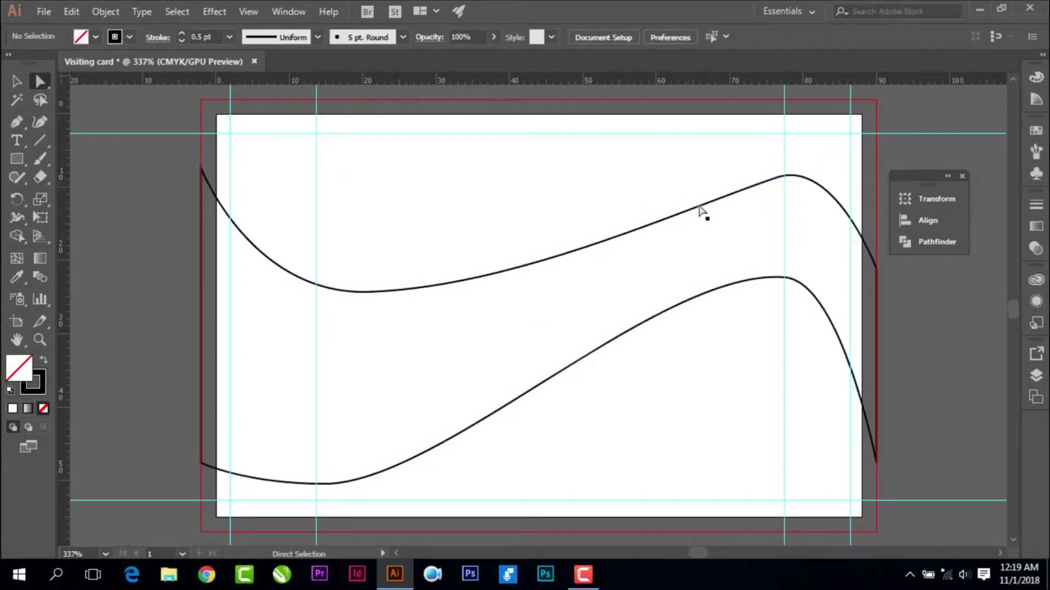
pyautogui.click(680, 212)
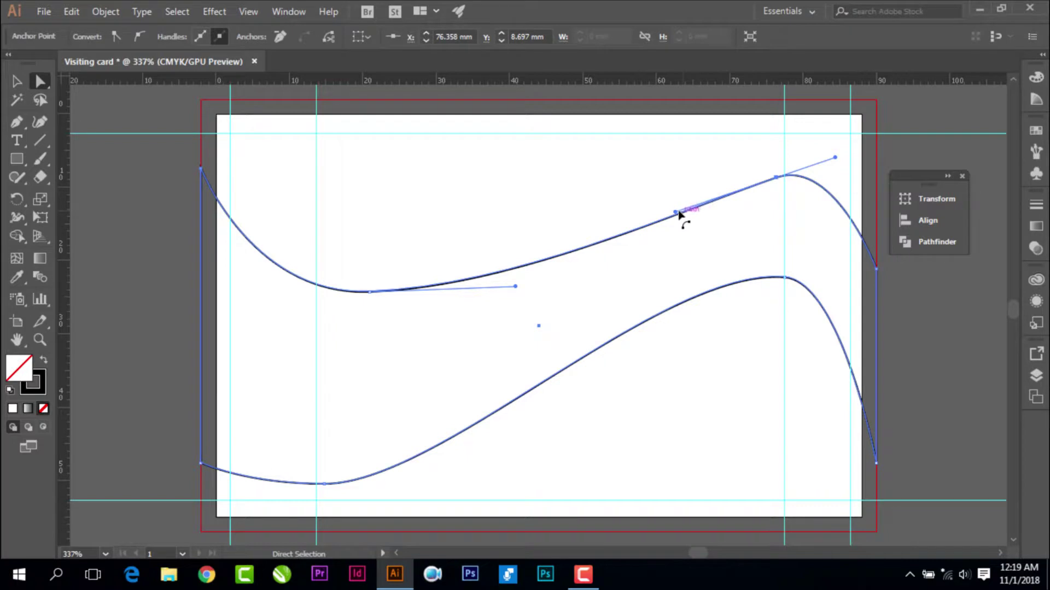
pyautogui.moveTo(676, 215); pyautogui.dragTo(662, 187)
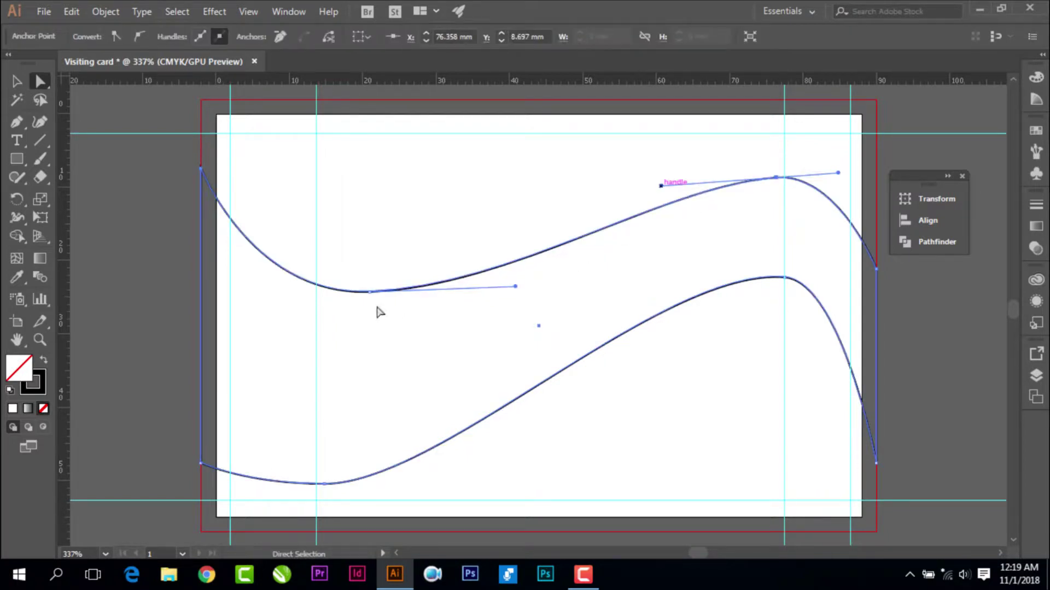
pyautogui.moveTo(368, 293); pyautogui.dragTo(365, 315)
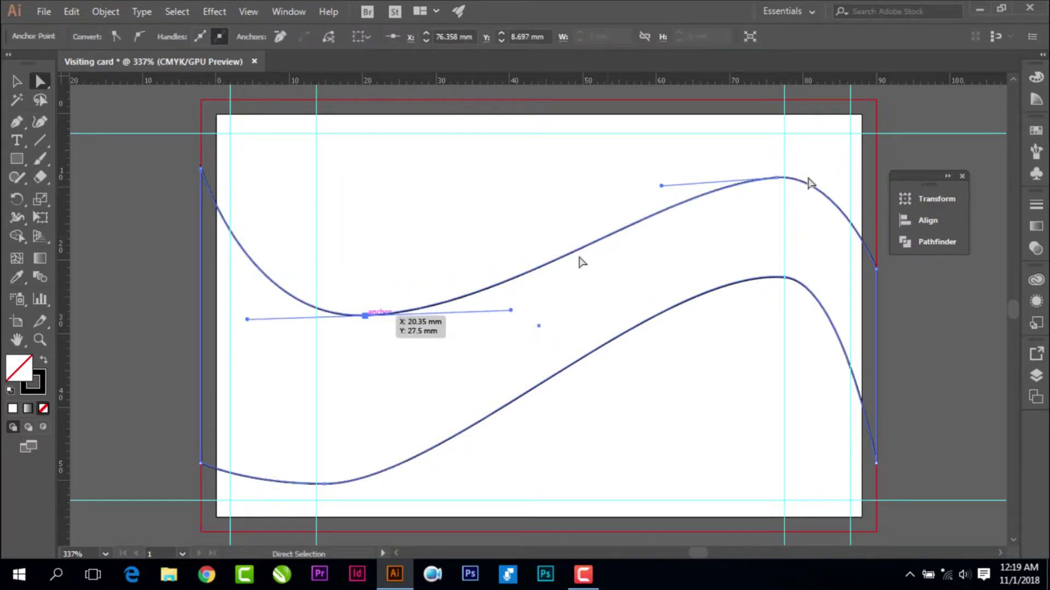
pyautogui.moveTo(777, 179); pyautogui.dragTo(855, 168)
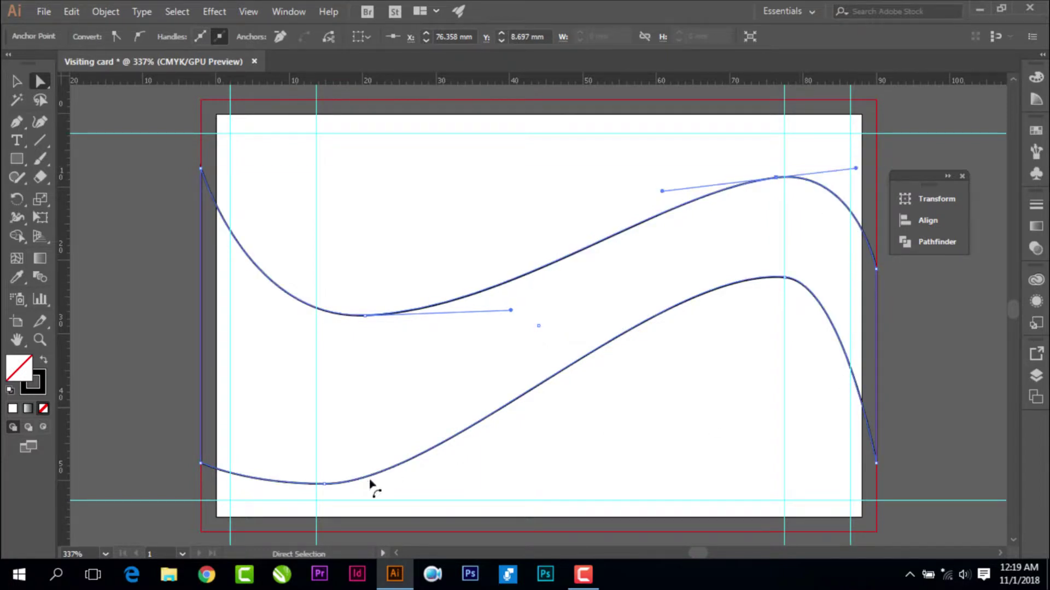
pyautogui.click(201, 464)
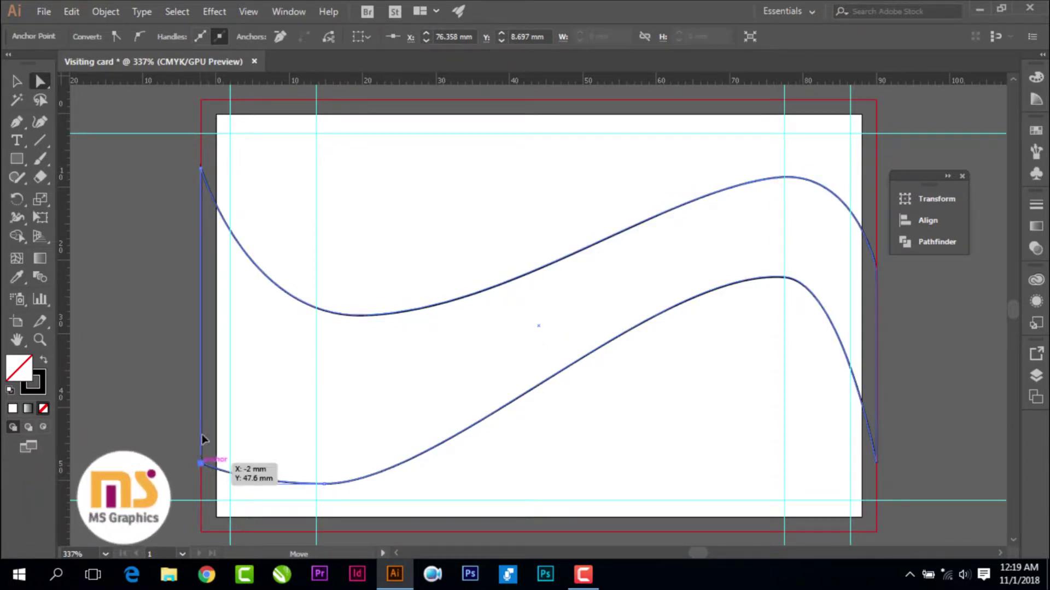
# Refine the lower wave: raise its left corner, soften its bends and lift its right tip
pyautogui.moveTo(200, 463); pyautogui.dragTo(200, 421)
pyautogui.moveTo(324, 484); pyautogui.dragTo(325, 484)
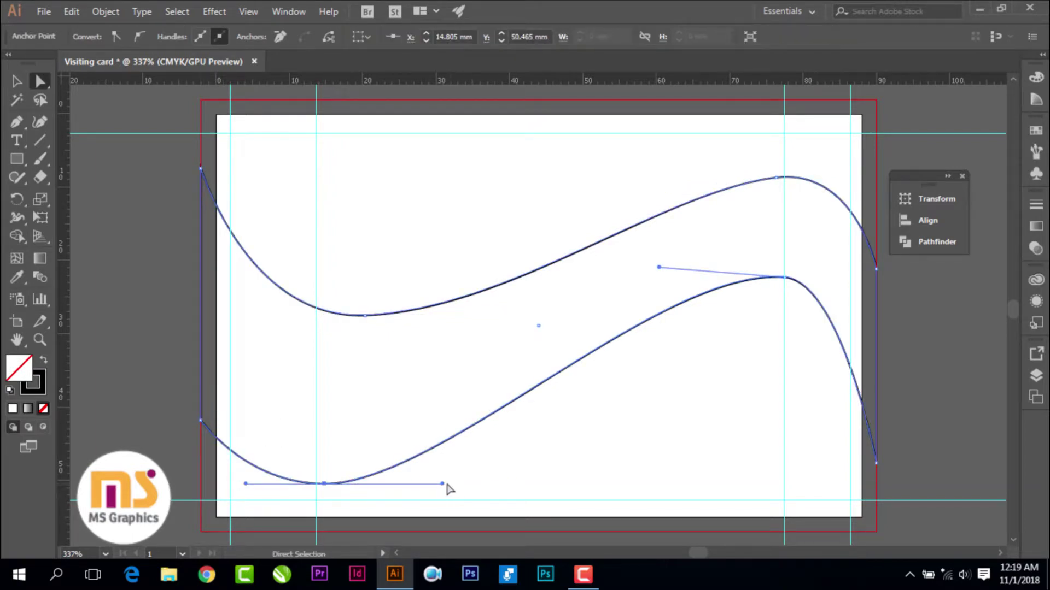
pyautogui.moveTo(442, 484); pyautogui.dragTo(497, 473)
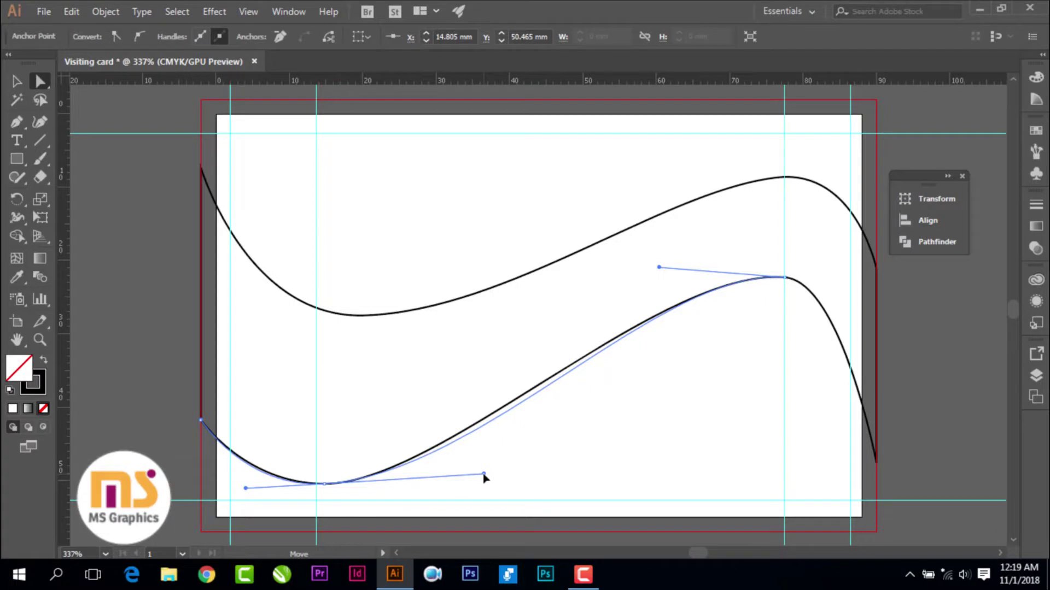
pyautogui.moveTo(658, 267); pyautogui.dragTo(622, 264)
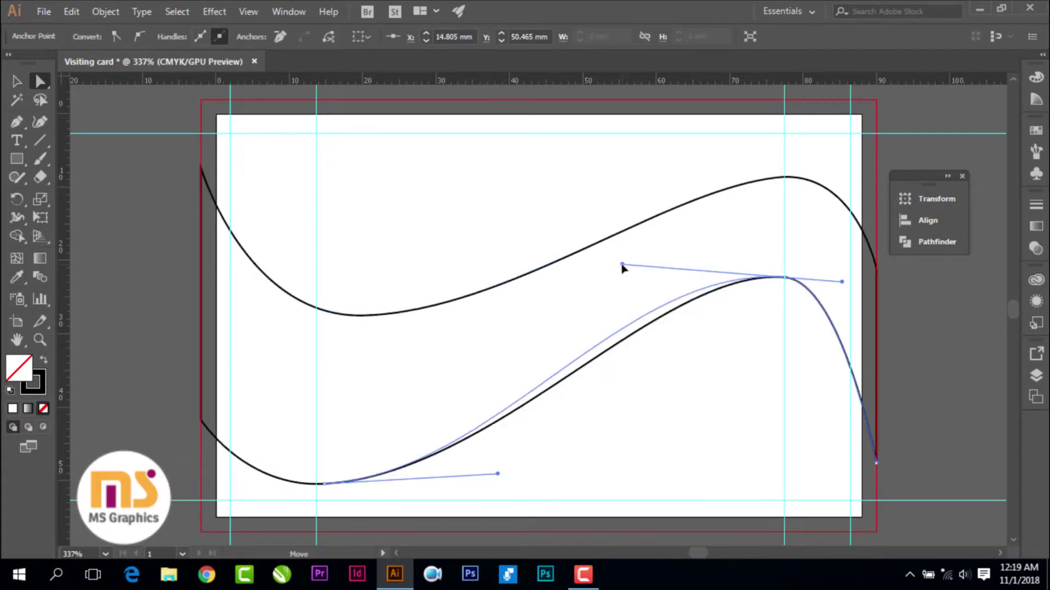
pyautogui.moveTo(782, 278); pyautogui.dragTo(784, 269)
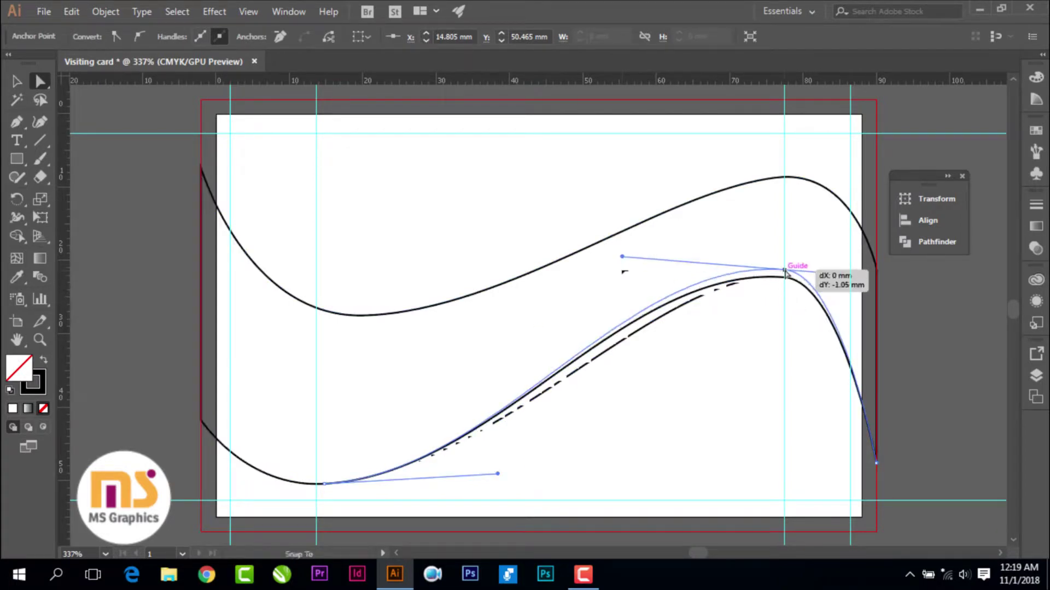
pyautogui.moveTo(876, 464); pyautogui.dragTo(873, 418)
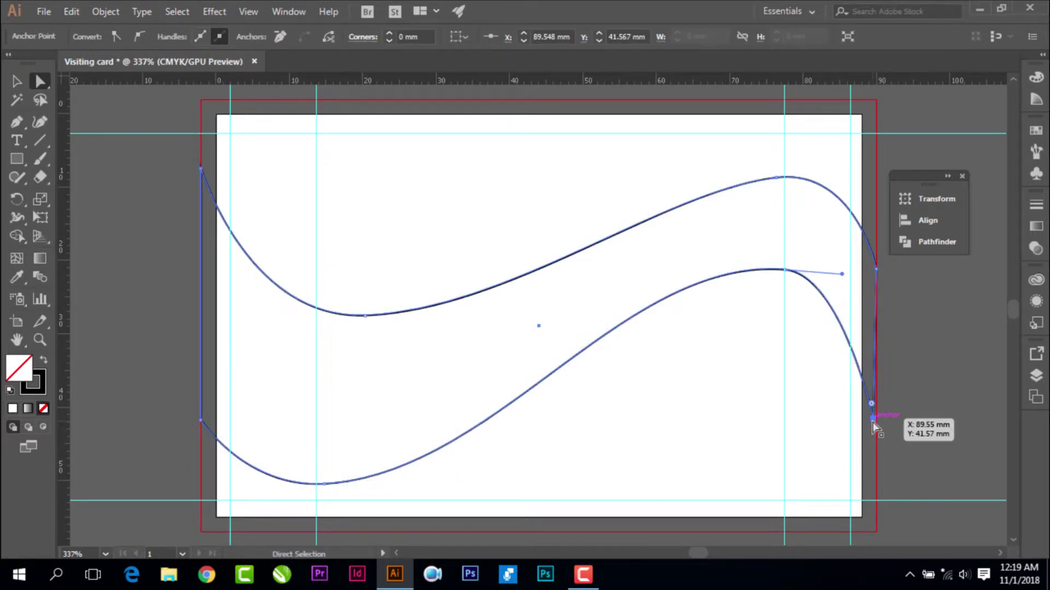
pyautogui.click(782, 270)
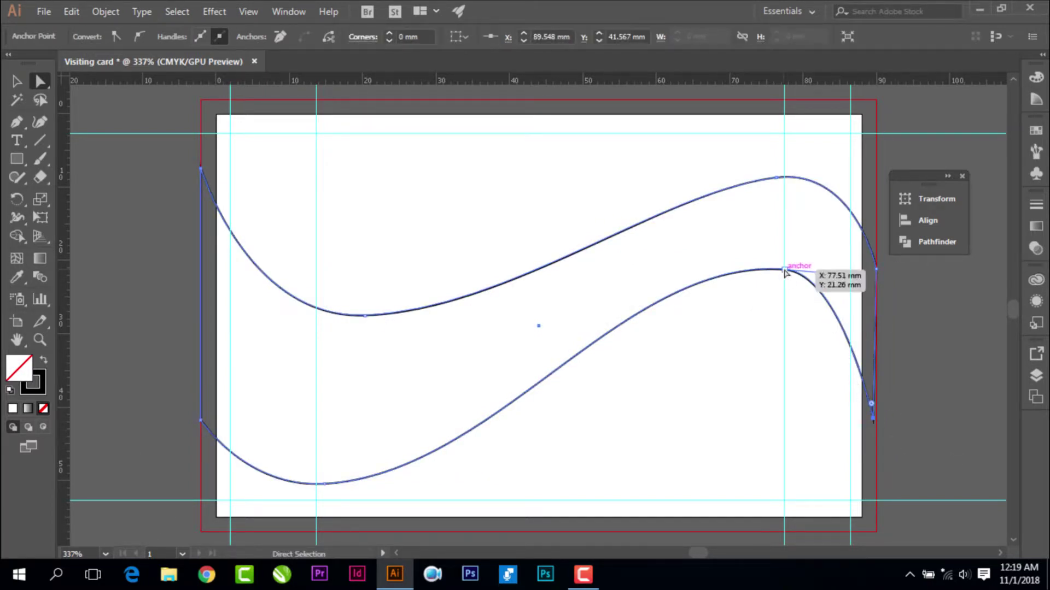
pyautogui.moveTo(843, 275); pyautogui.dragTo(850, 274)
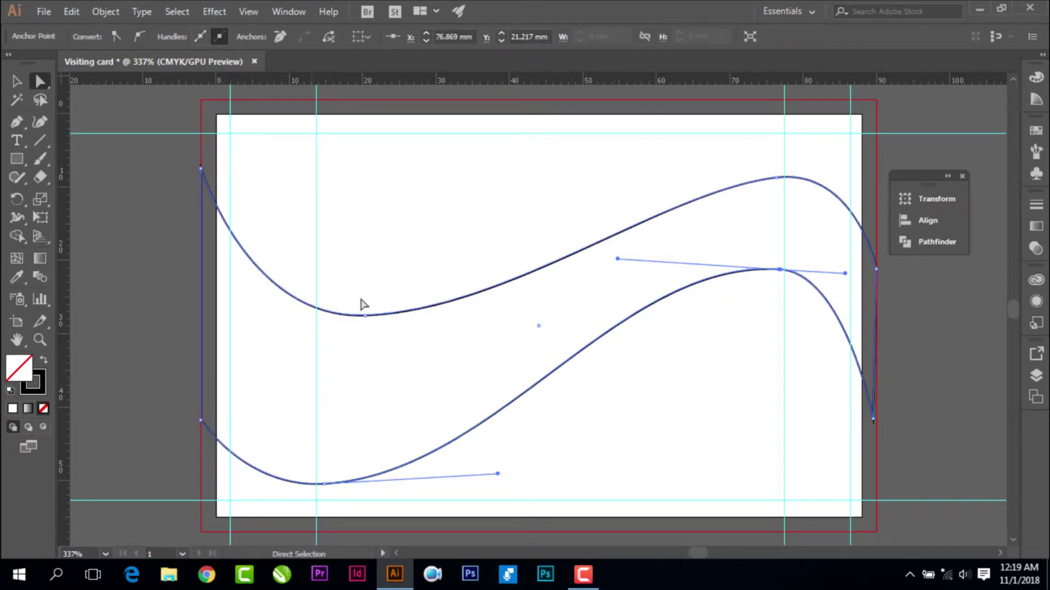
# Adjust both waves' low points and the curvature around the lower peak
pyautogui.moveTo(375, 336); pyautogui.dragTo(366, 308)
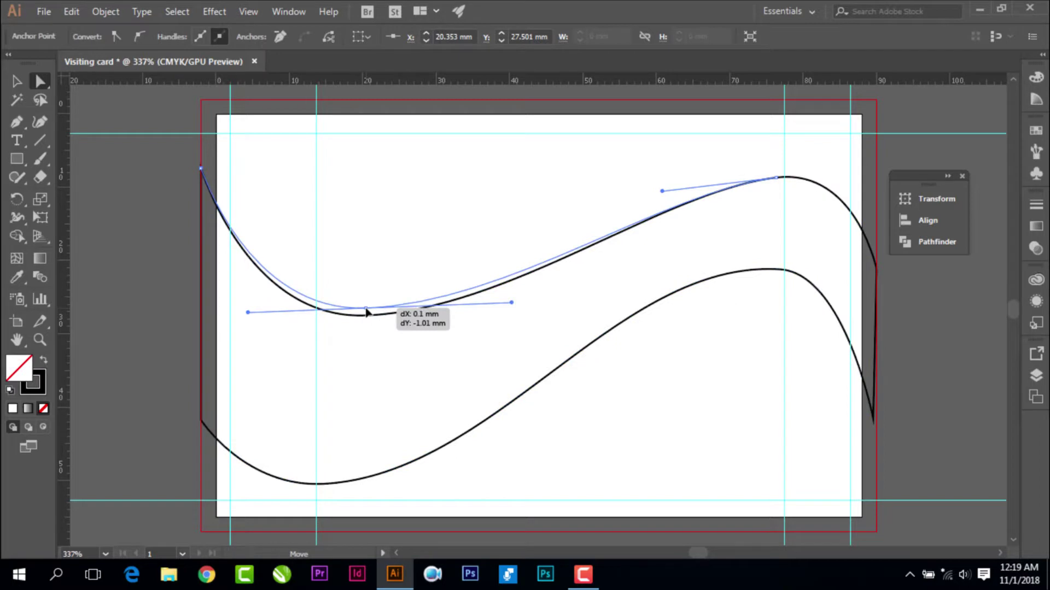
pyautogui.moveTo(324, 487); pyautogui.dragTo(356, 480)
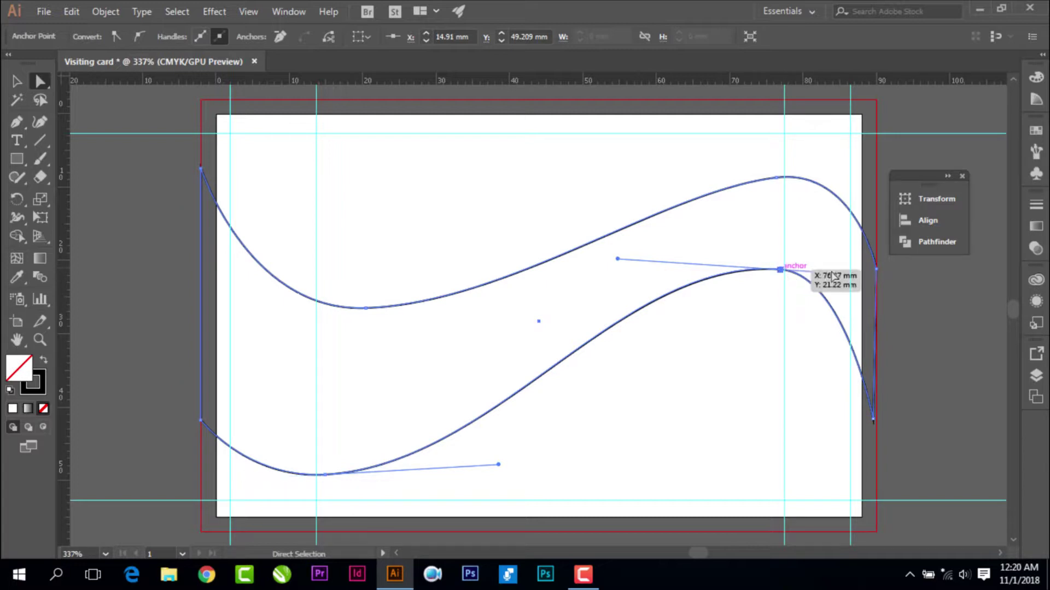
pyautogui.moveTo(789, 270); pyautogui.dragTo(855, 276)
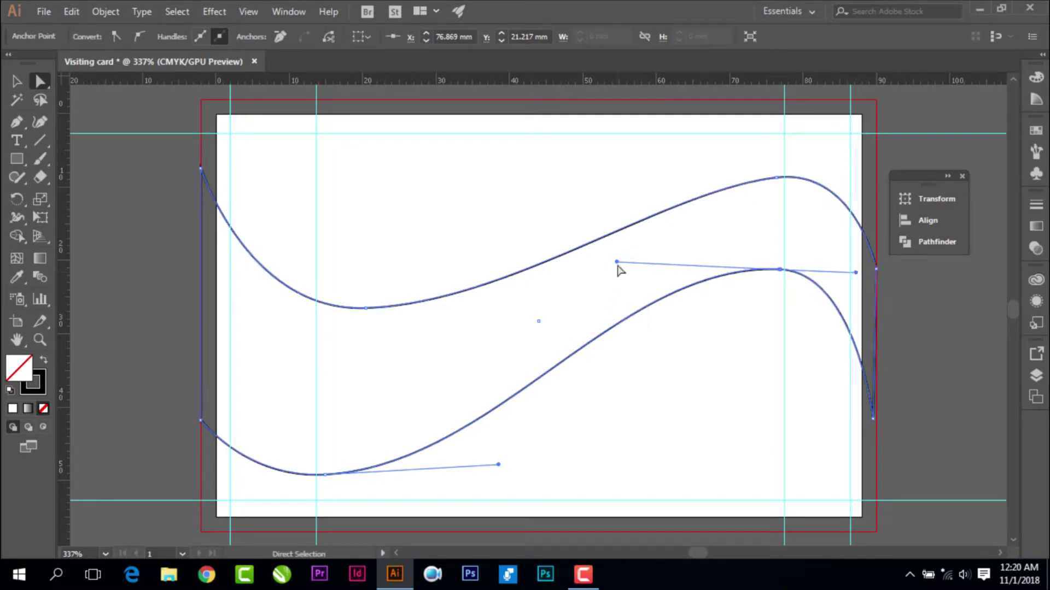
pyautogui.moveTo(617, 262); pyautogui.dragTo(636, 269)
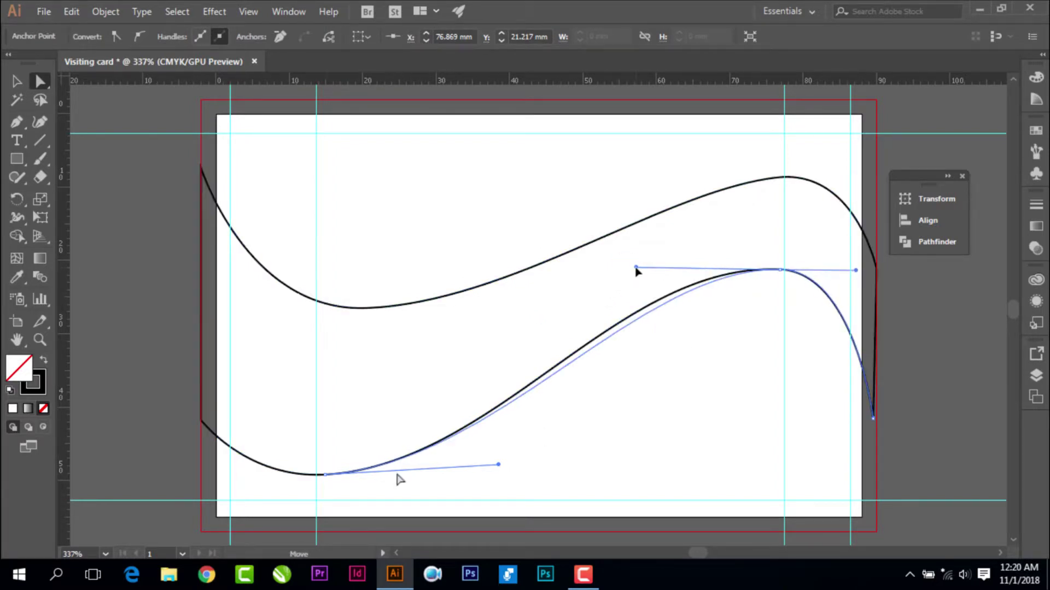
pyautogui.moveTo(328, 481); pyautogui.dragTo(329, 491)
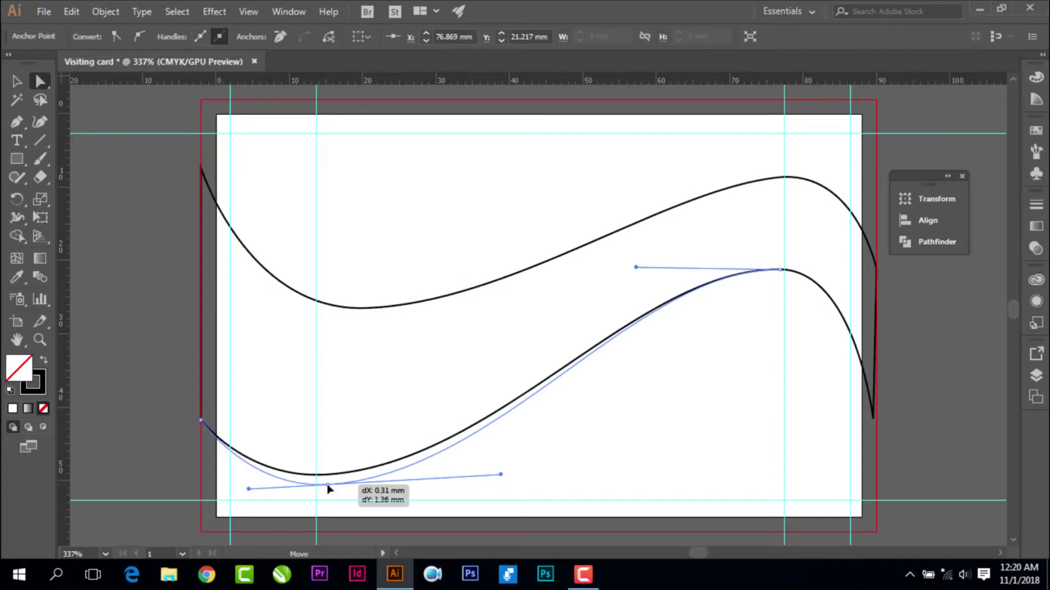
# Reshape the upper wave just past its peak, then reselect the whole wave shape
pyautogui.click(16, 81)
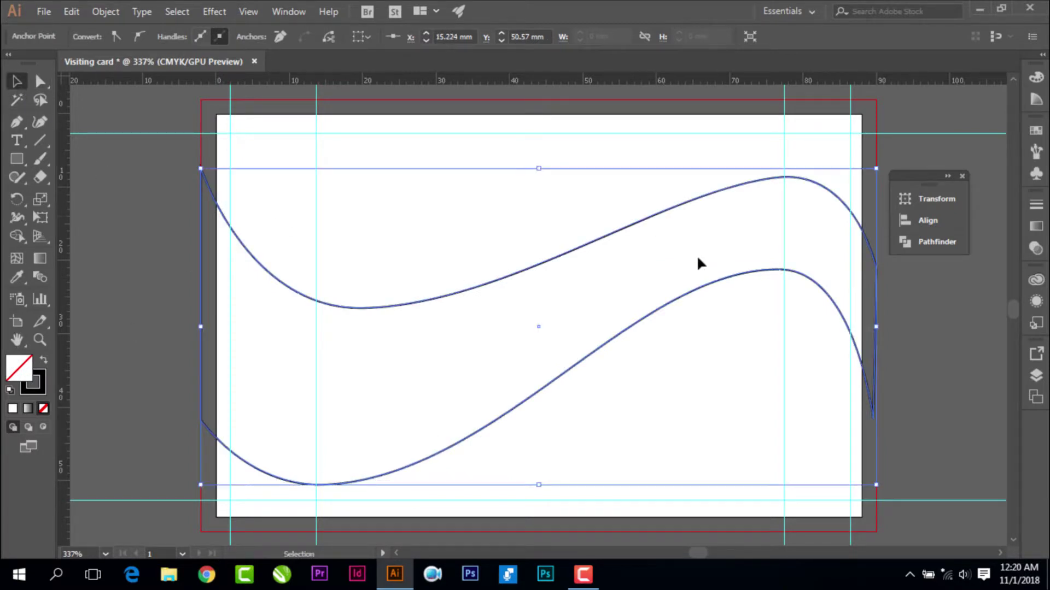
pyautogui.press('a')
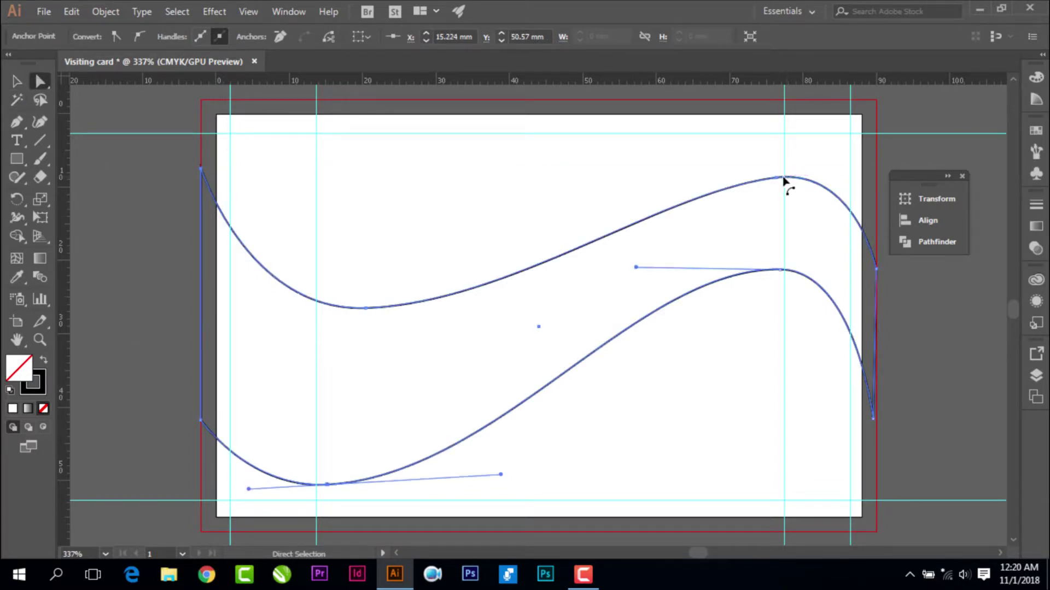
pyautogui.click(778, 177)
pyautogui.moveTo(851, 170); pyautogui.dragTo(869, 179)
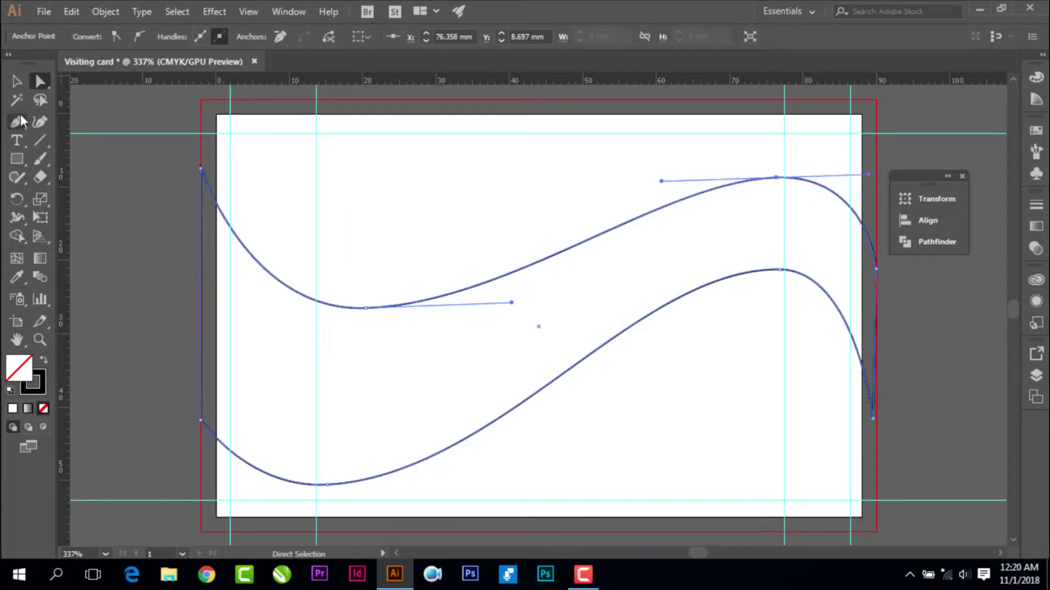
pyautogui.press('v')
pyautogui.click(450, 302)
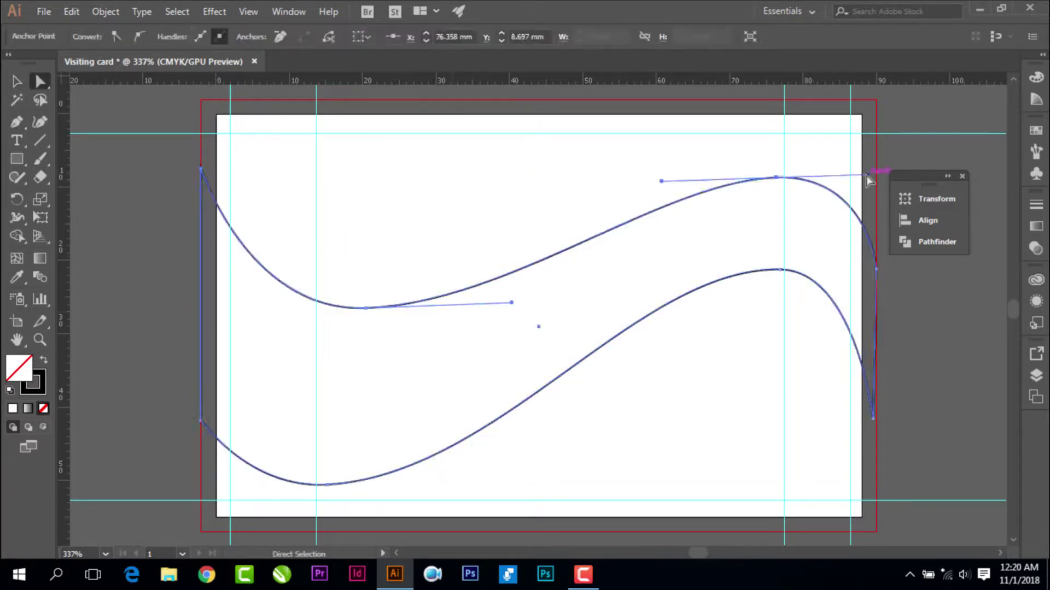
pyautogui.click(445, 295)
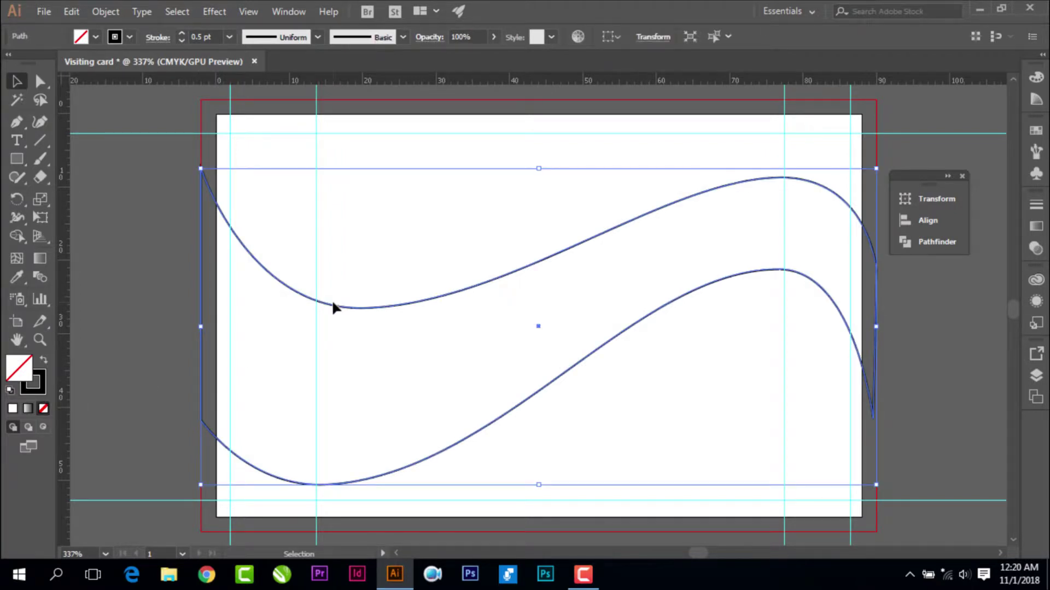
# Copy the wave shape and paste a copy just above the original, then deselect
pyautogui.scroll(-1, 332, 306)
pyautogui.click(71, 11)
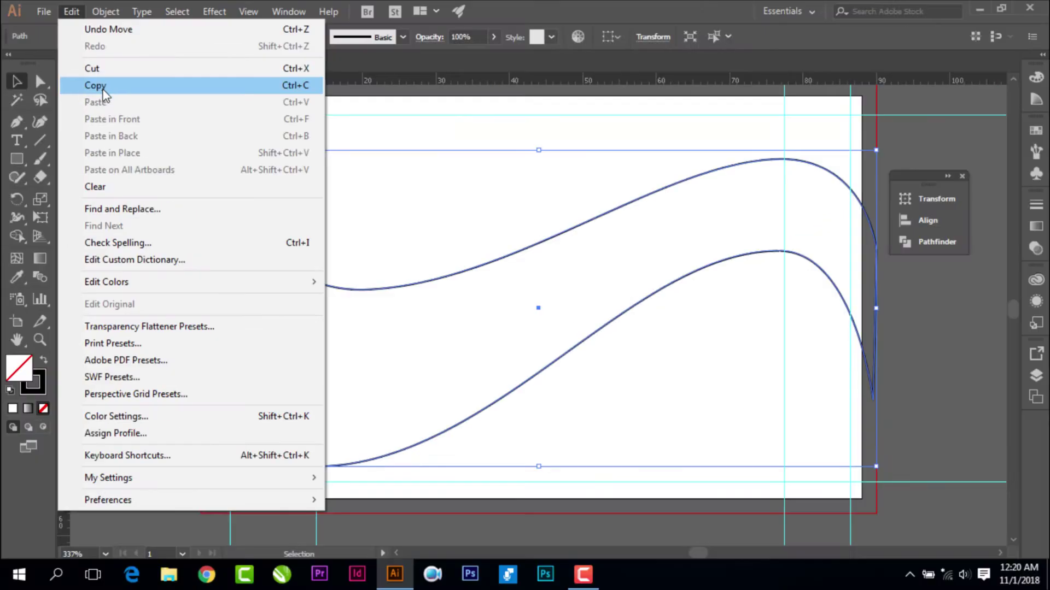
pyautogui.click(104, 88)
pyautogui.click(71, 12)
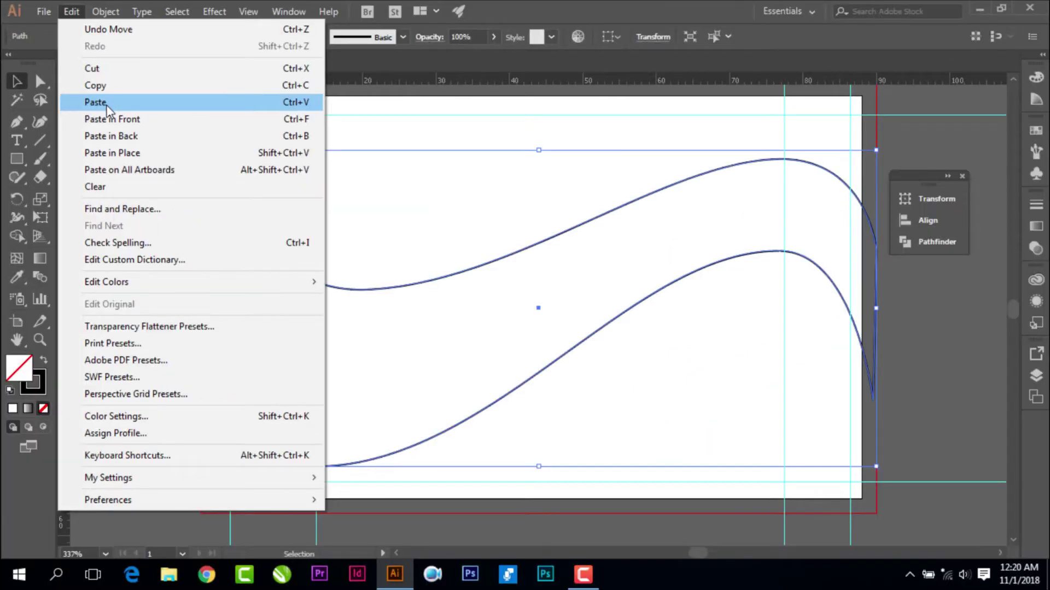
pyautogui.click(98, 103)
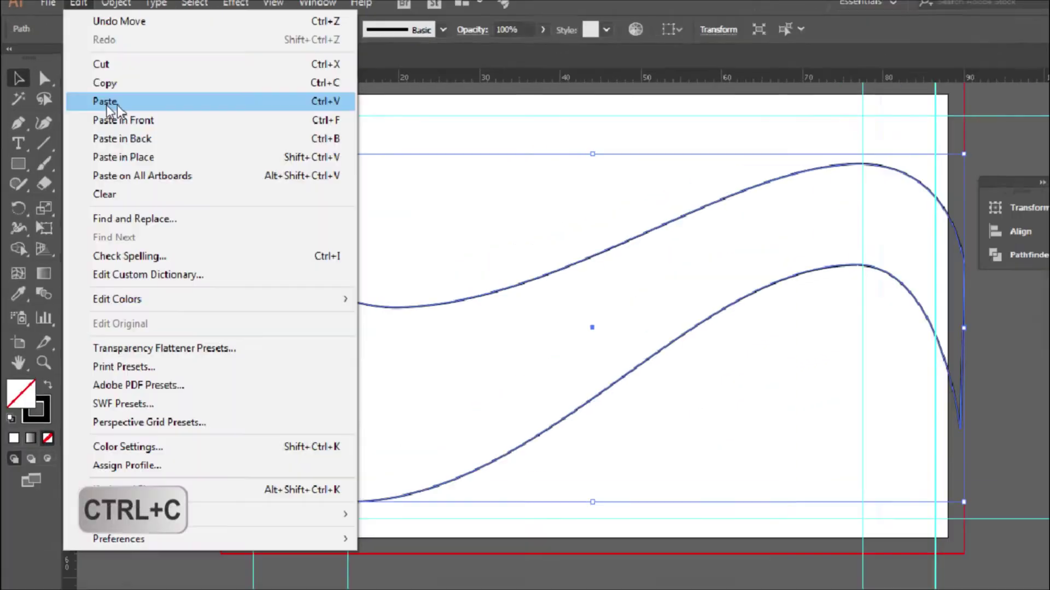
pyautogui.moveTo(482, 265); pyautogui.dragTo(481, 252)
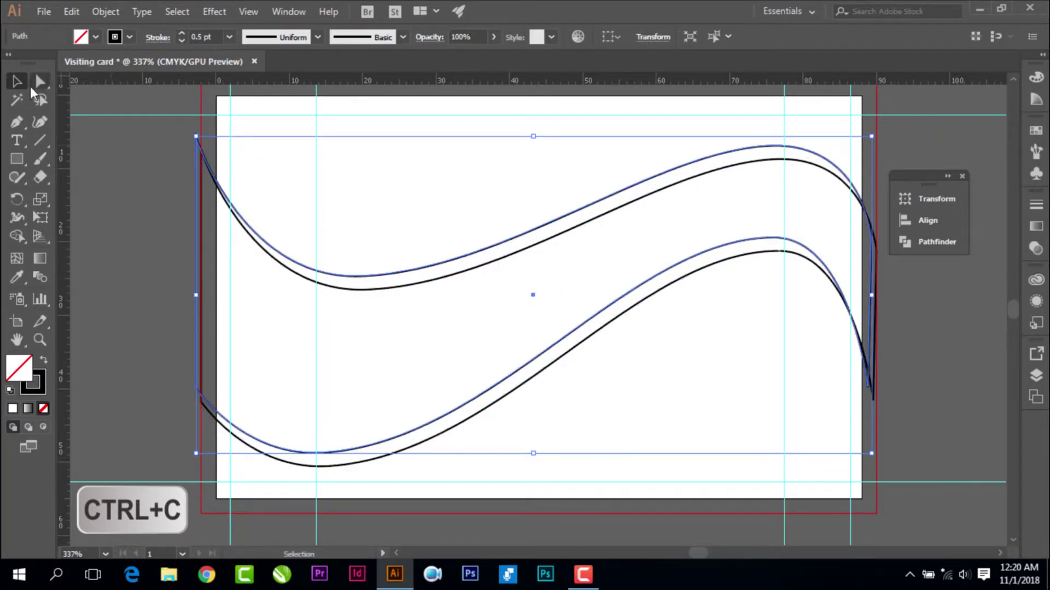
pyautogui.hotkey('ctrl', 'v')
pyautogui.moveTo(637, 193); pyautogui.dragTo(638, 193)
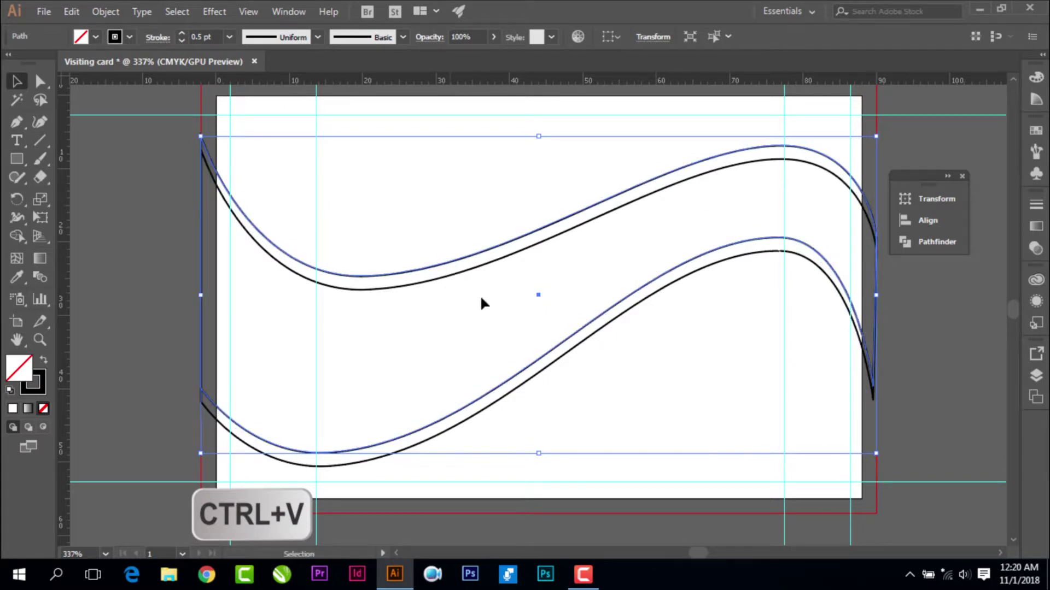
pyautogui.moveTo(518, 426); pyautogui.dragTo(518, 424)
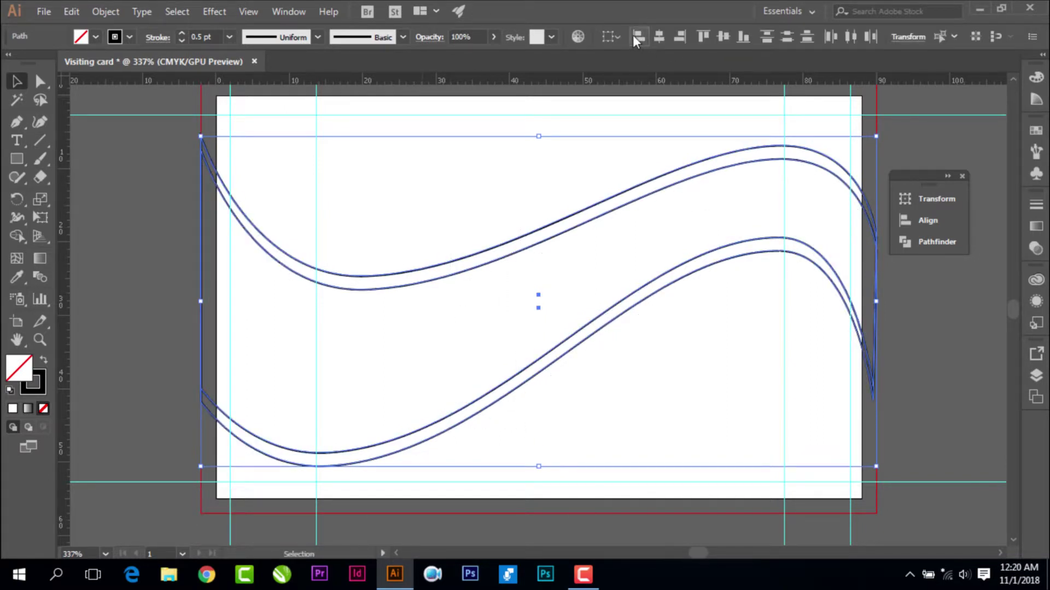
pyautogui.click(456, 254)
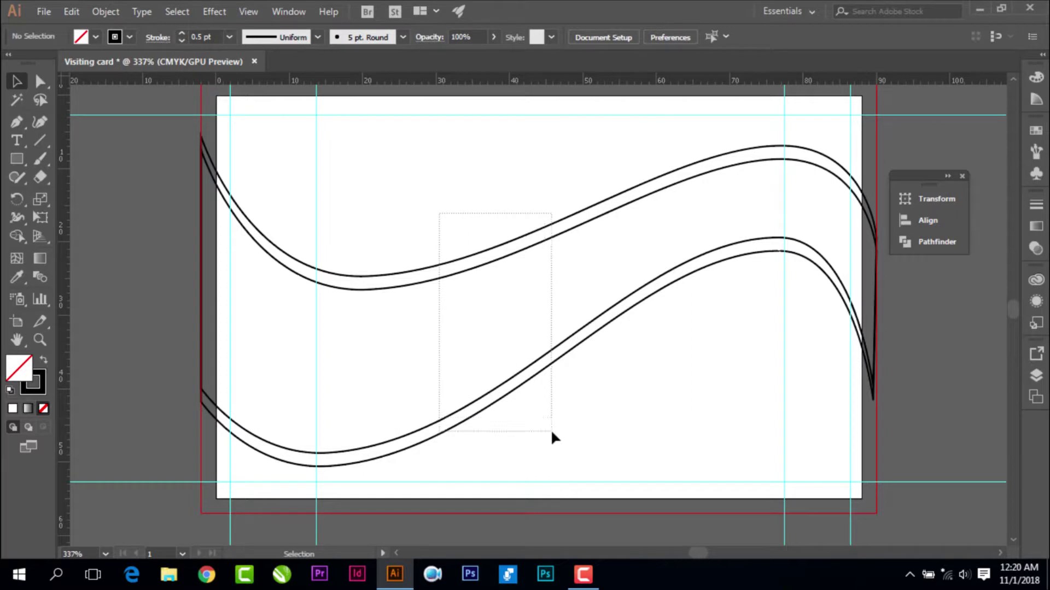
# Select all the curves and split them apart with Pathfinder Divide
pyautogui.click(289, 11)
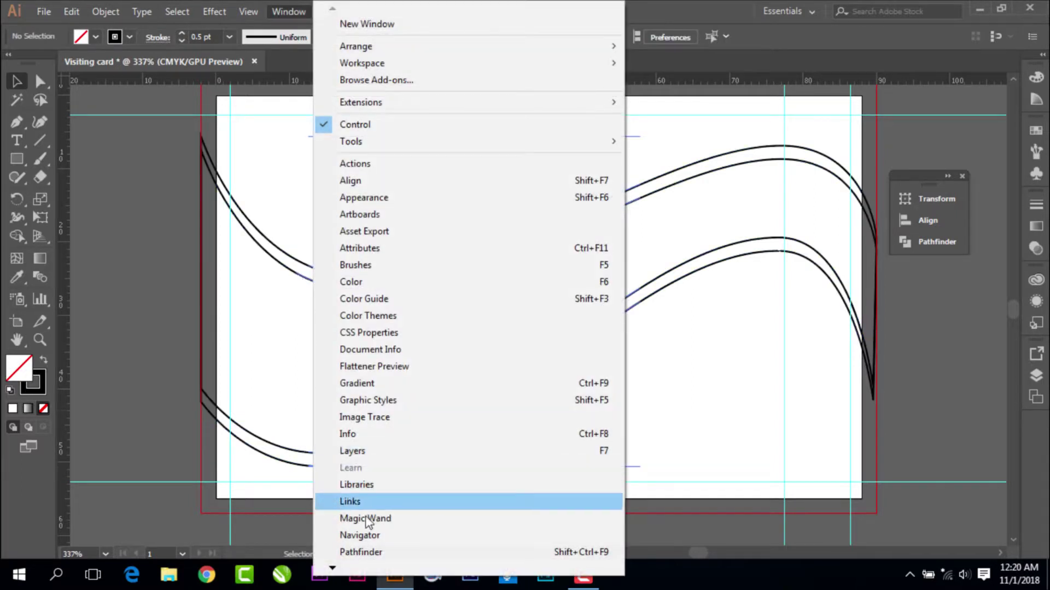
pyautogui.hotkey('ctrl', 'a')
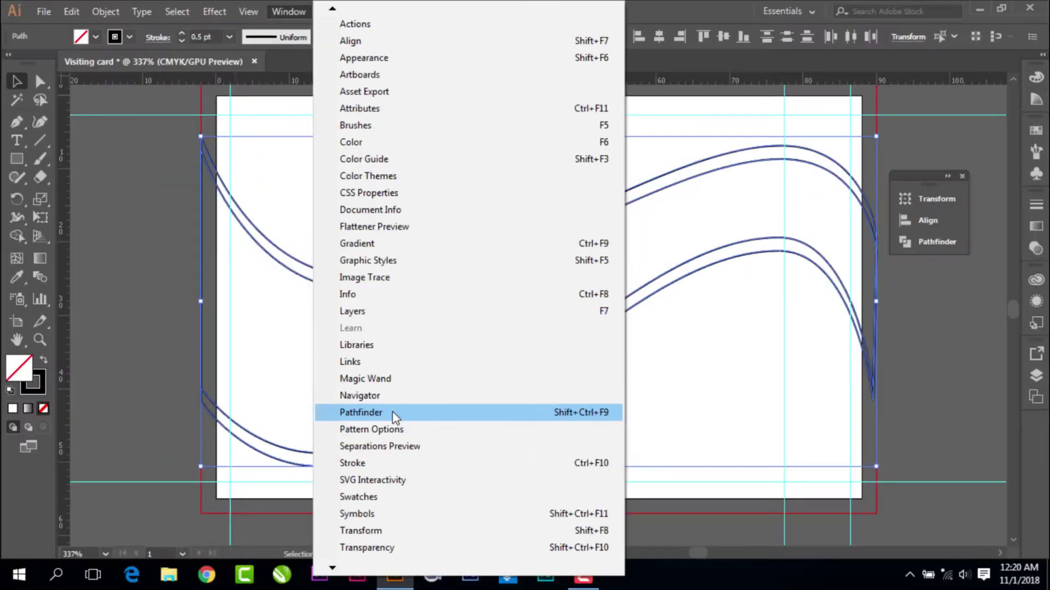
pyautogui.click(394, 417)
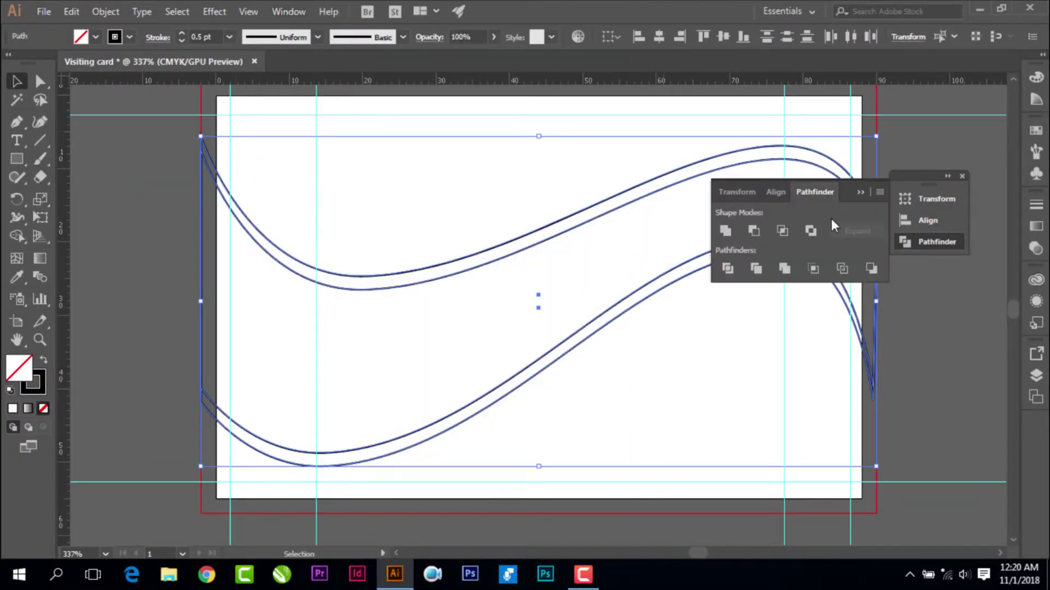
pyautogui.click(727, 269)
pyautogui.hotkey('shift', 'ctrl', 'F9')
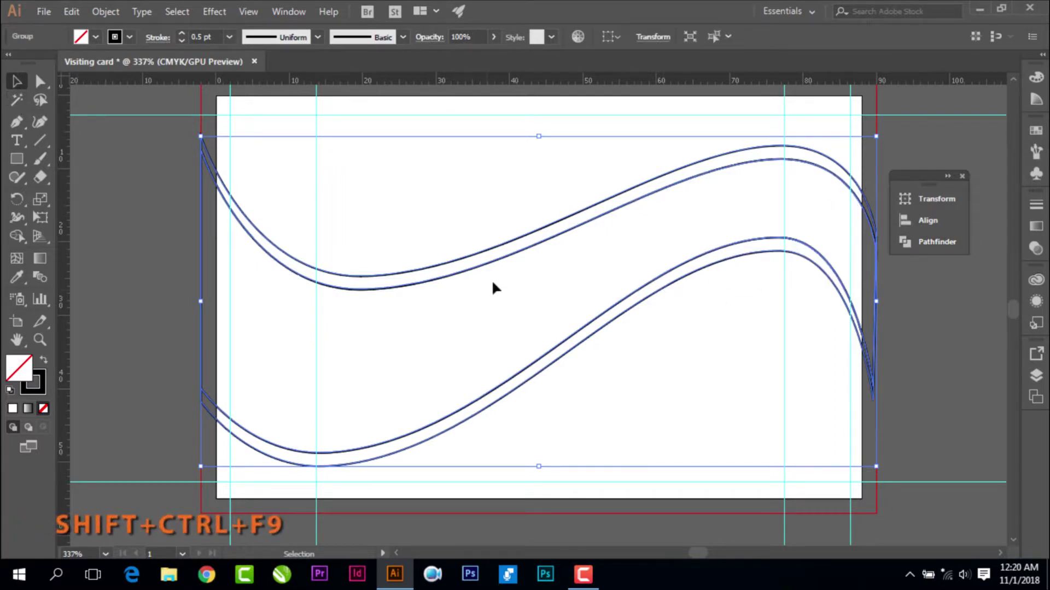
# Ungroup the divided pieces and select the two inner wave curves
pyautogui.click(105, 7)
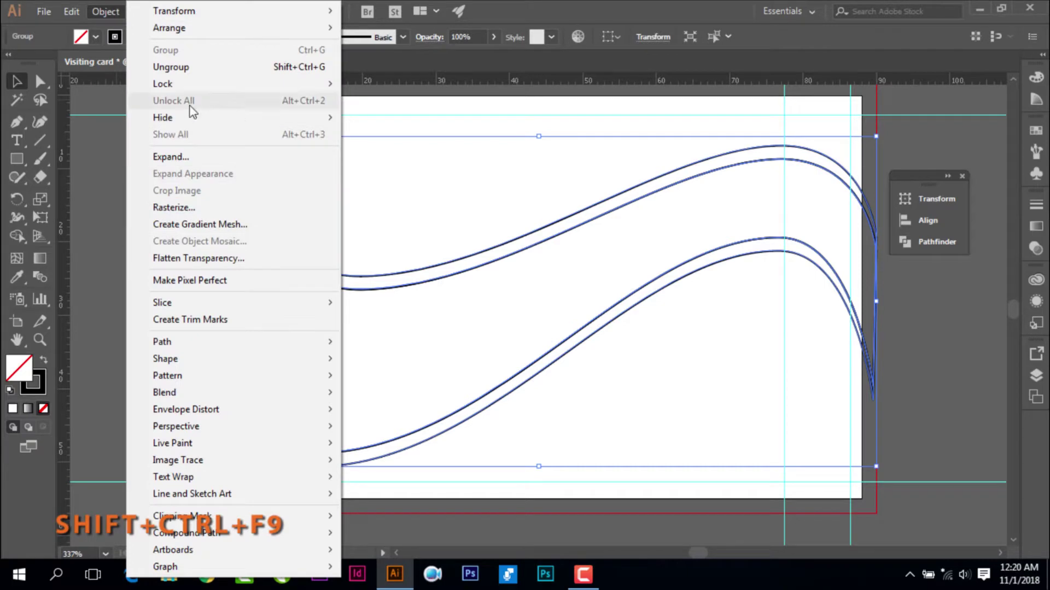
pyautogui.click(188, 74)
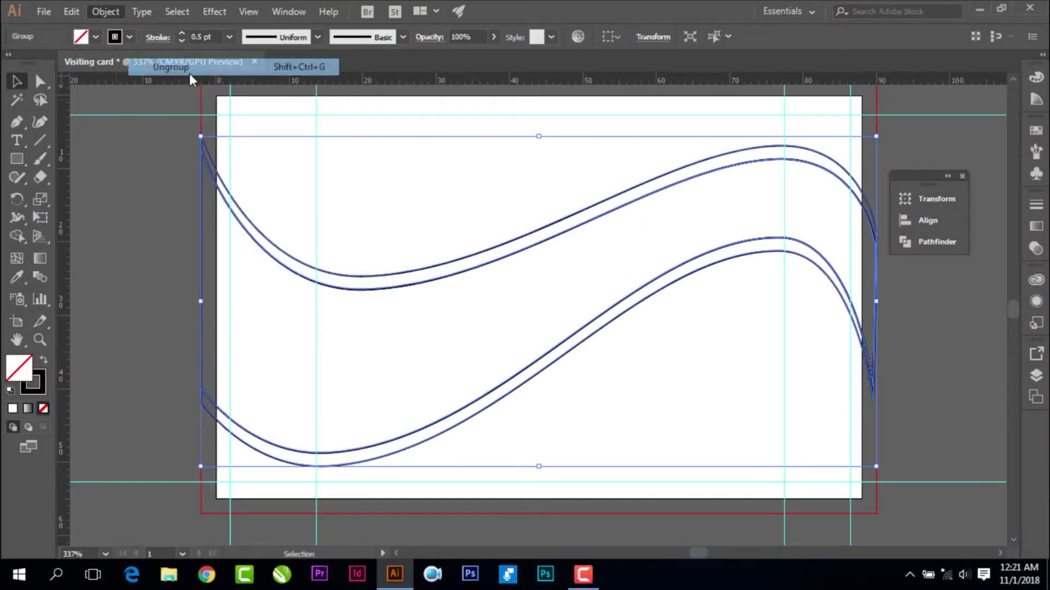
pyautogui.click(506, 214)
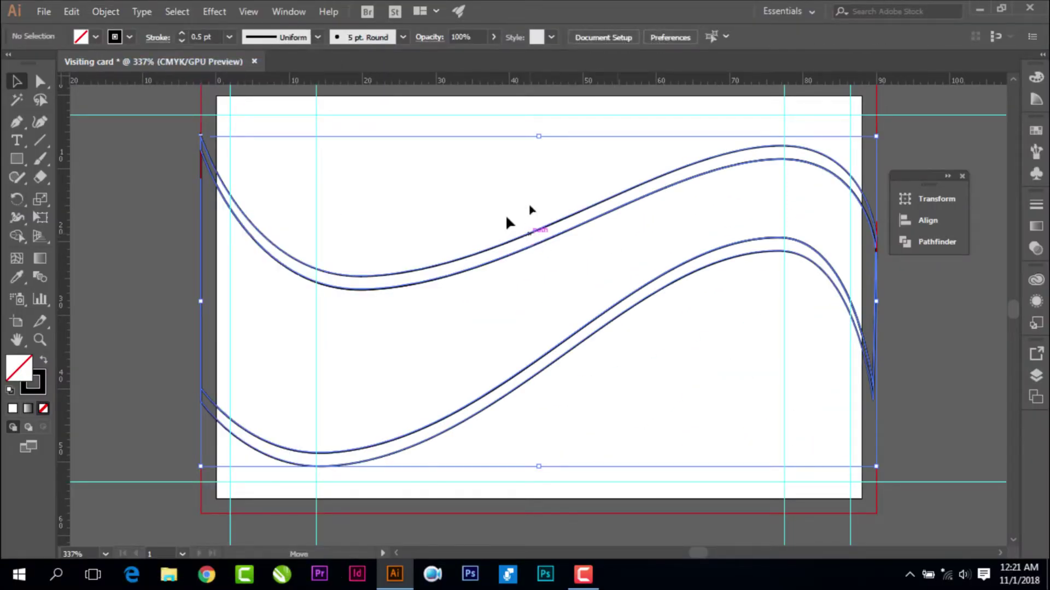
pyautogui.moveTo(527, 240); pyautogui.dragTo(527, 192)
pyautogui.hotkey('shift', 'ctrl', 'g')
pyautogui.click(534, 387)
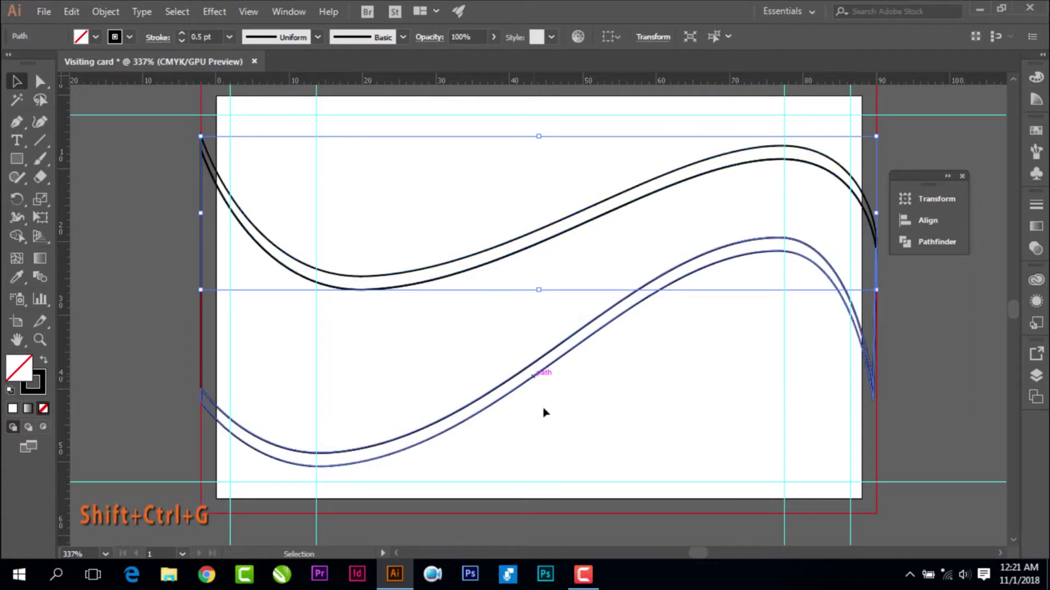
pyautogui.hotkey('ctrl', 'z')
pyautogui.hotkey('ctrl', 'z')
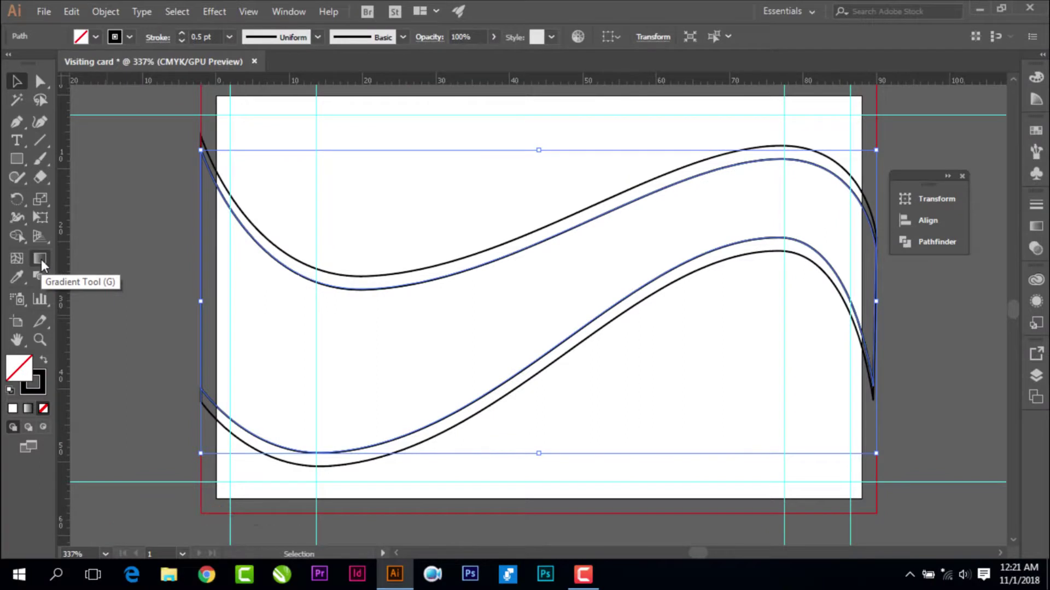
# Fill the inner wave band with a linear gradient, black on the left to white on the right
pyautogui.doubleClick(41, 259)
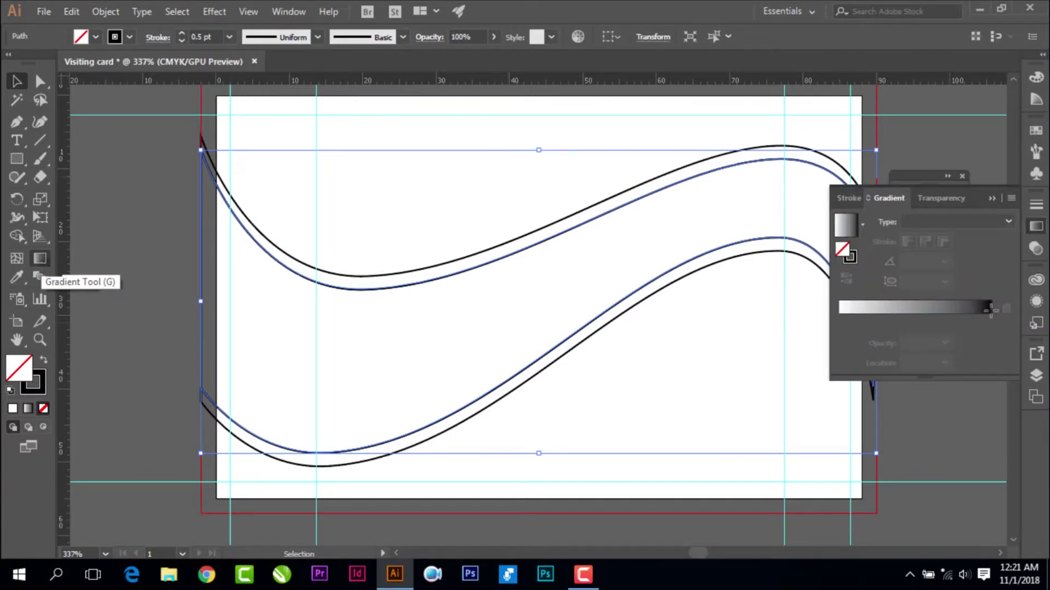
pyautogui.click(962, 313)
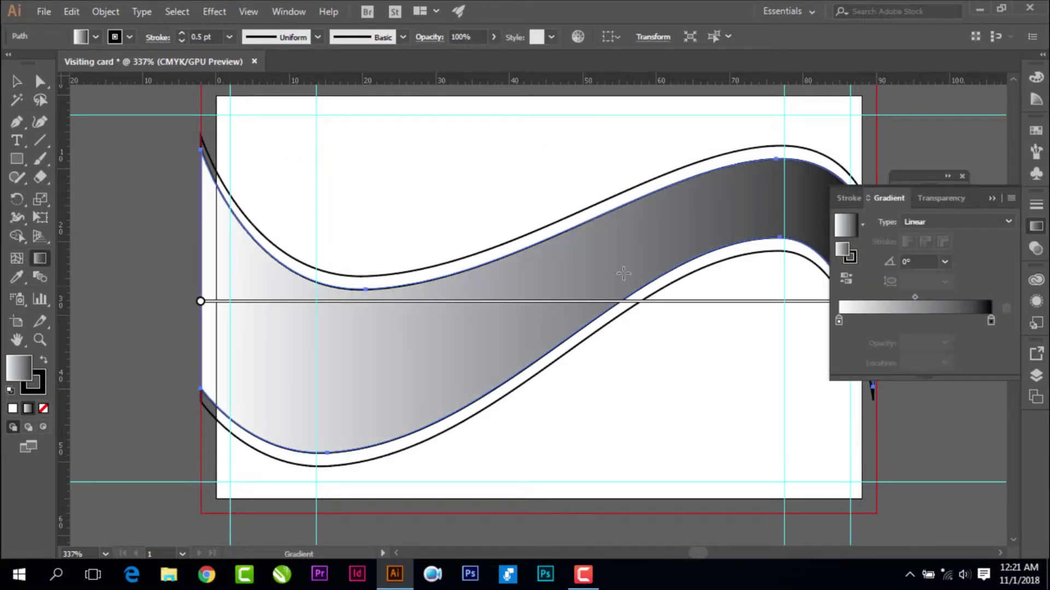
pyautogui.moveTo(754, 245); pyautogui.dragTo(123, 318)
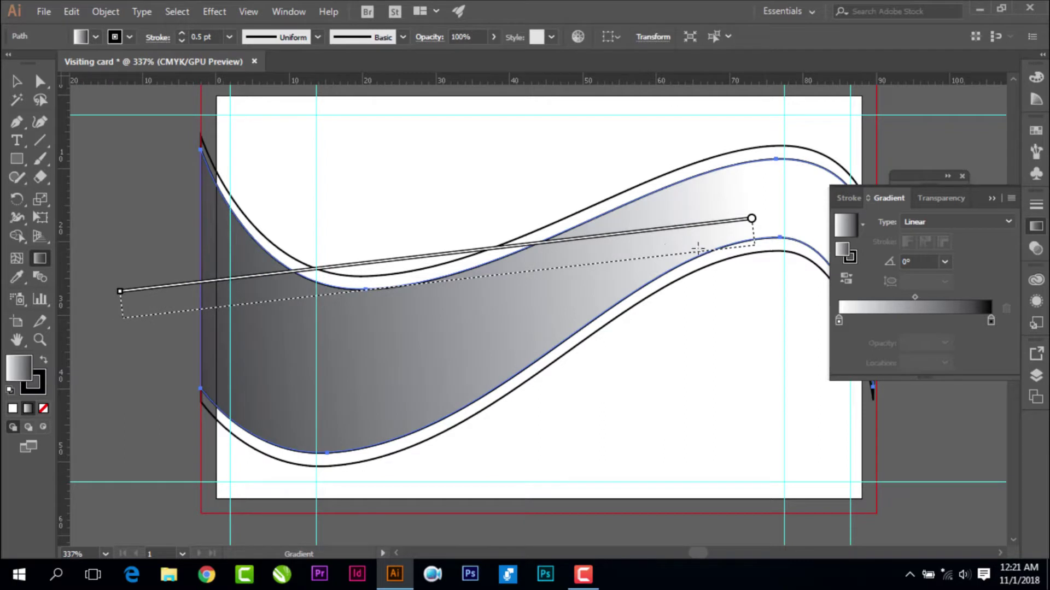
pyautogui.moveTo(774, 236); pyautogui.dragTo(696, 249)
pyautogui.moveTo(751, 219); pyautogui.dragTo(811, 247)
pyautogui.moveTo(119, 291)
pyautogui.mouseDown()
pyautogui.moveTo(234, 316)
pyautogui.moveTo(207, 309)
pyautogui.mouseUp()
pyautogui.click(17, 81)
pyautogui.click(115, 166)
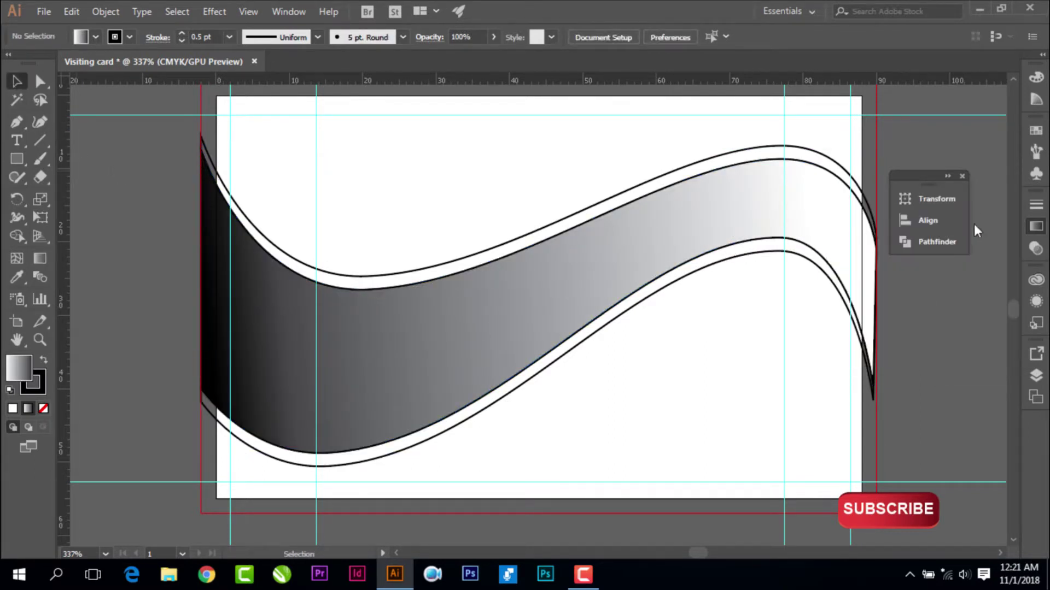
# Remove the band's outline by setting its stroke to None with weight 0
pyautogui.click(803, 234)
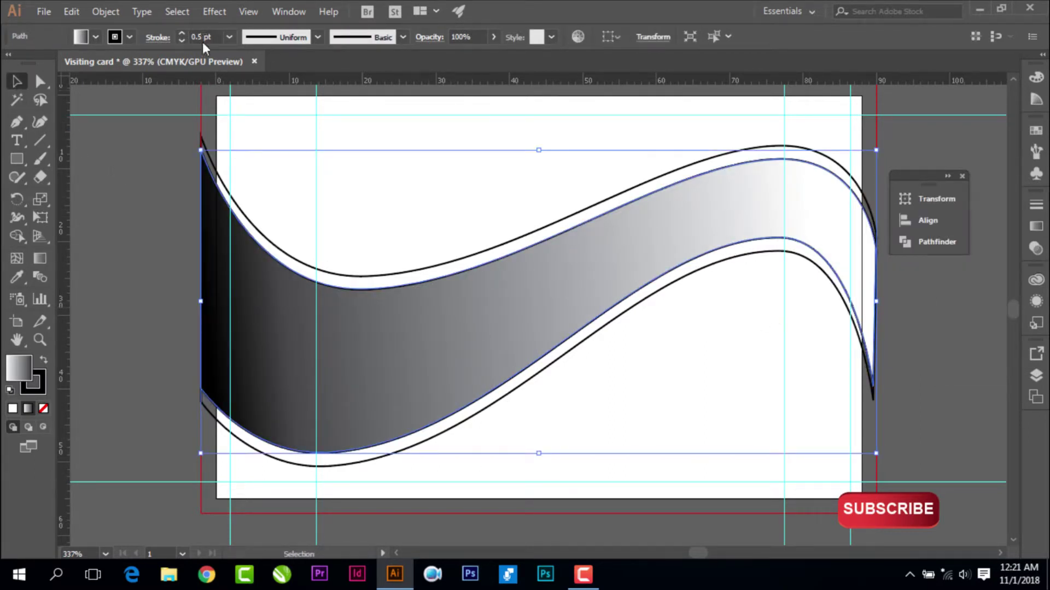
pyautogui.press('/')
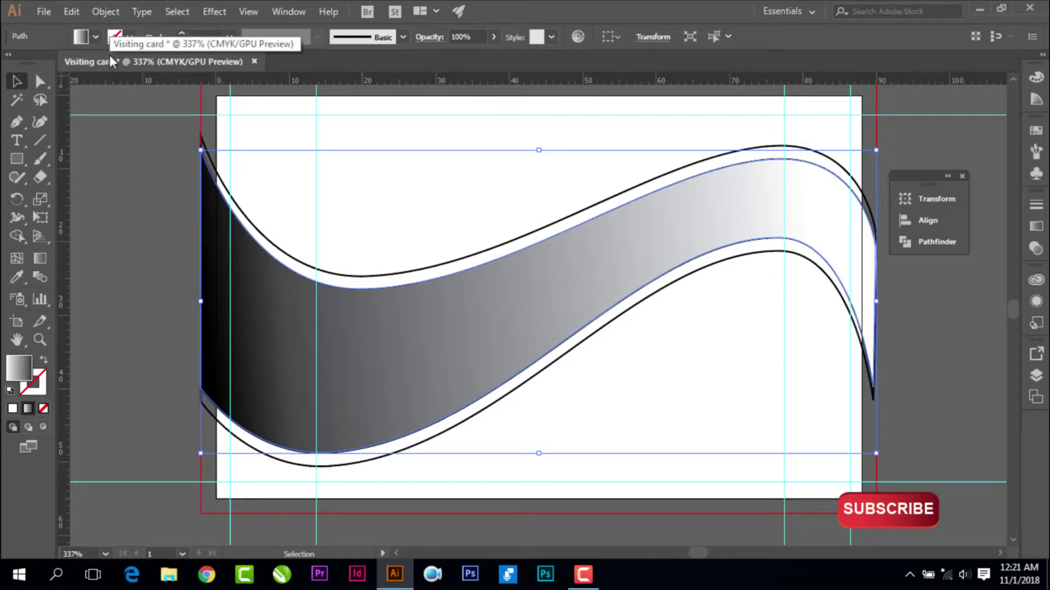
pyautogui.click(112, 192)
pyautogui.click(466, 296)
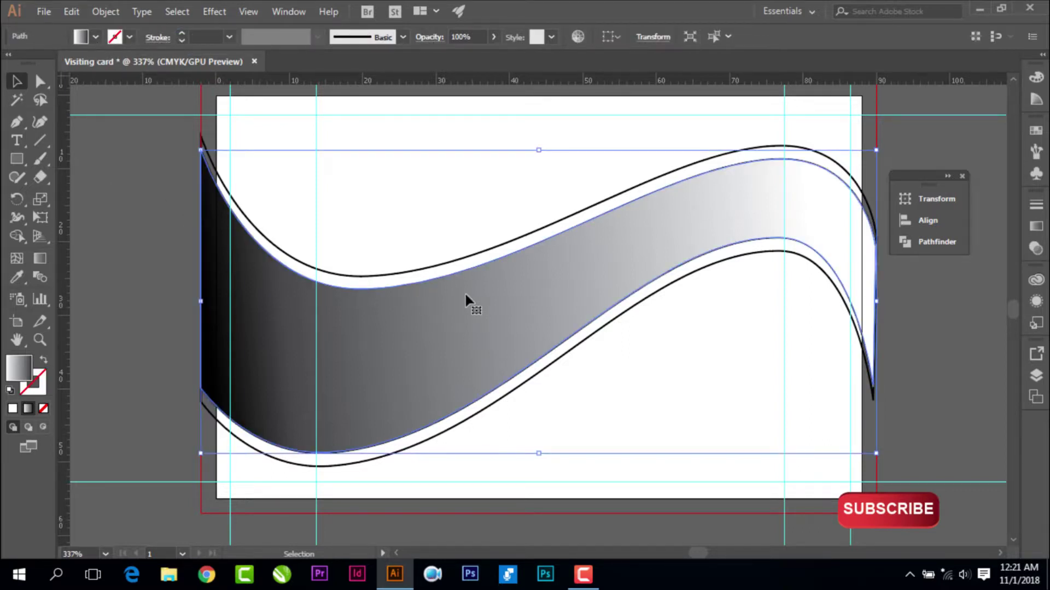
pyautogui.click(229, 36)
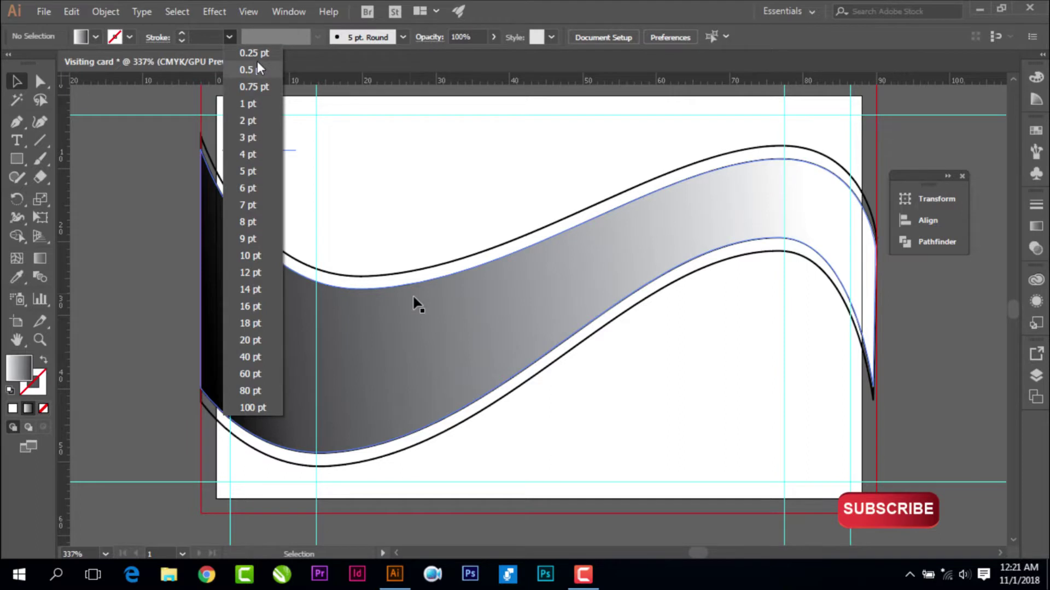
pyautogui.click(256, 57)
pyautogui.click(217, 38)
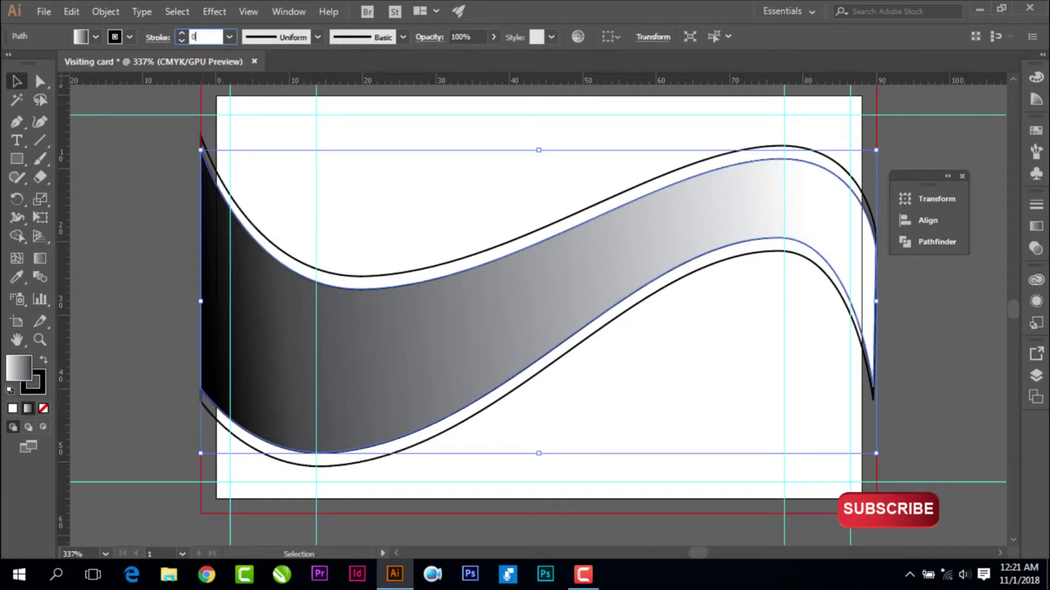
pyautogui.click(229, 37)
pyautogui.click(256, 57)
pyautogui.click(1005, 251)
# Reselect the band and pick its left gradient stop in the Gradient panel
pyautogui.click(831, 216)
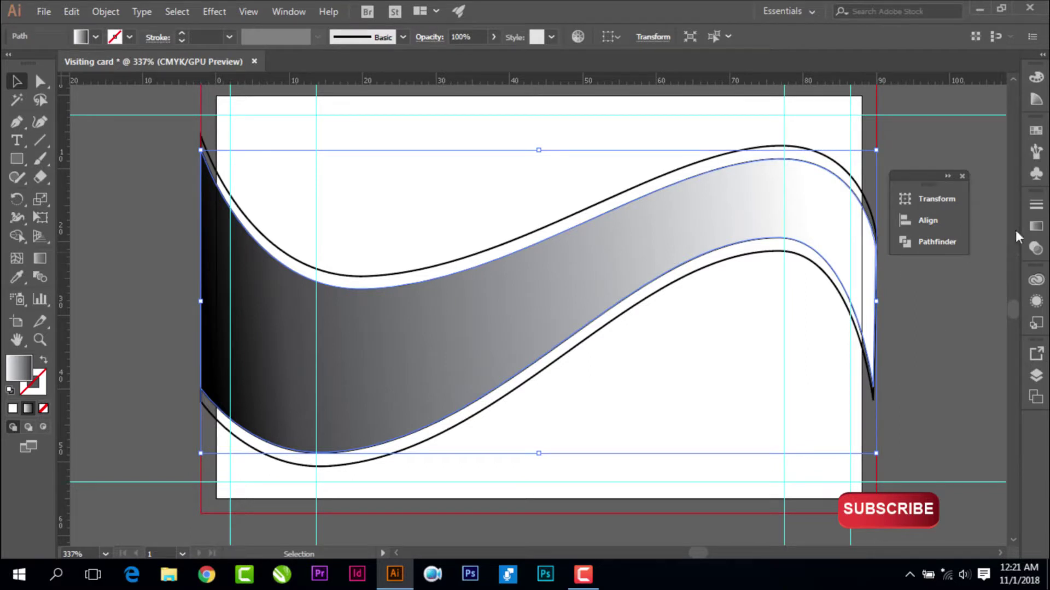
pyautogui.click(1035, 230)
pyautogui.click(838, 319)
# Set the left gradient stop to dark red 930909
pyautogui.doubleClick(12, 373)
pyautogui.click(511, 260)
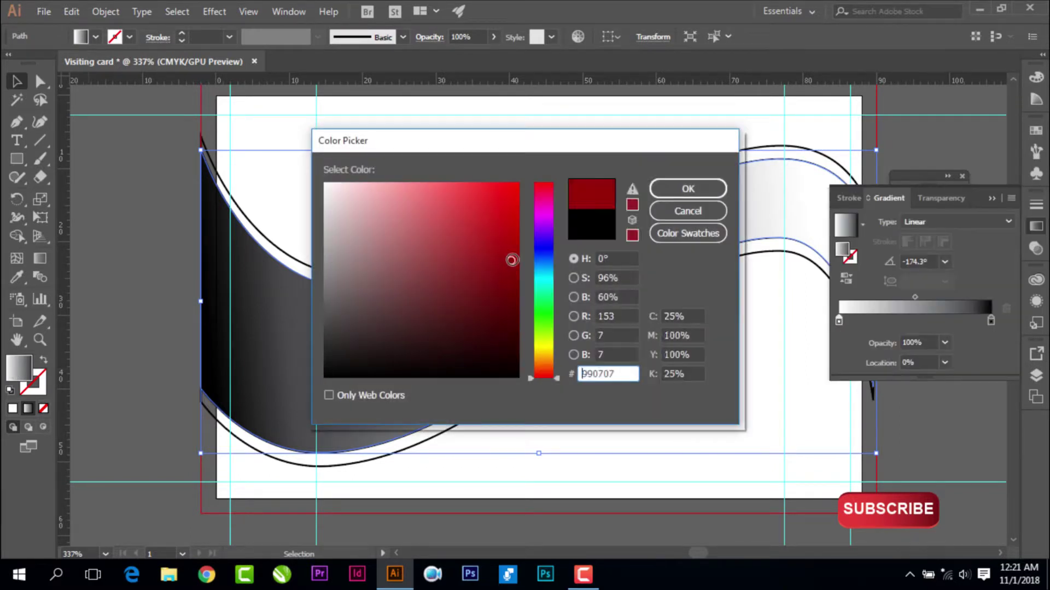
pyautogui.click(688, 188)
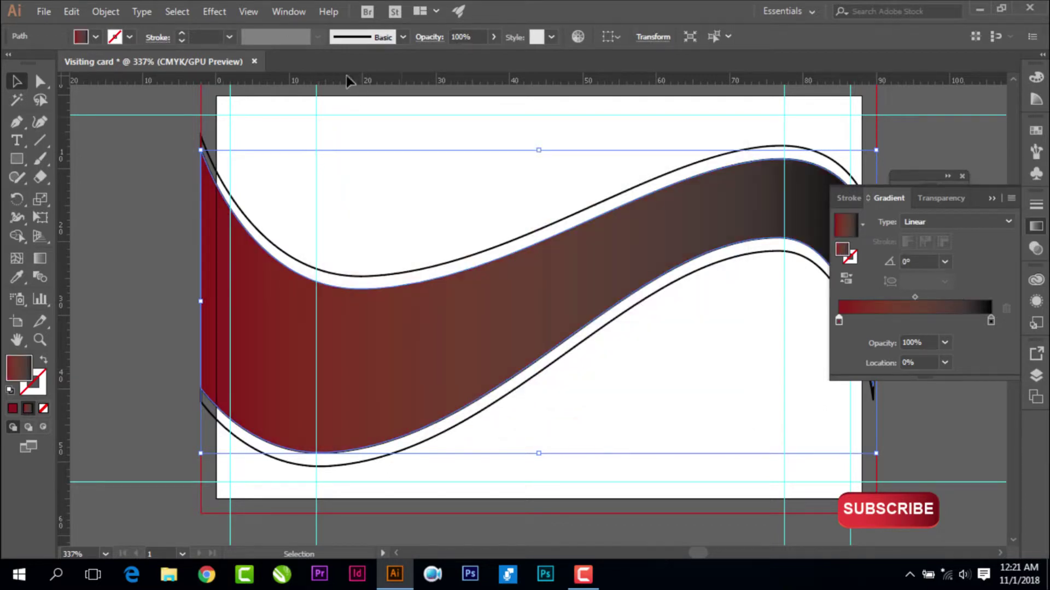
# Set the right gradient stop to near-black red 070000
pyautogui.doubleClick(990, 320)
pyautogui.press('Escape')
pyautogui.doubleClick(30, 379)
pyautogui.moveTo(524, 327); pyautogui.dragTo(514, 377)
pyautogui.click(688, 211)
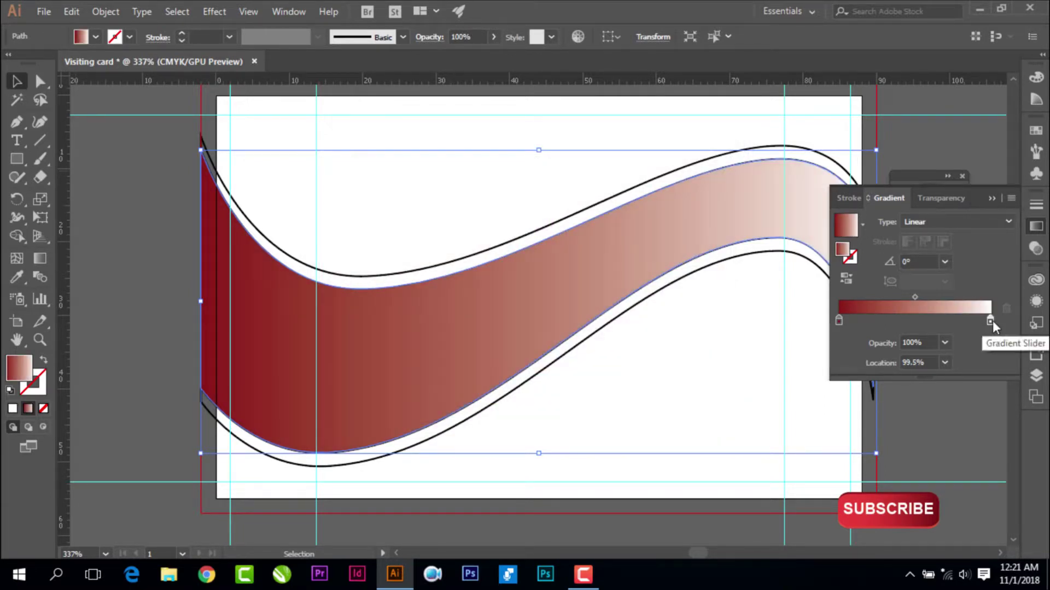
pyautogui.doubleClick(20, 375)
pyautogui.moveTo(486, 359); pyautogui.dragTo(508, 372)
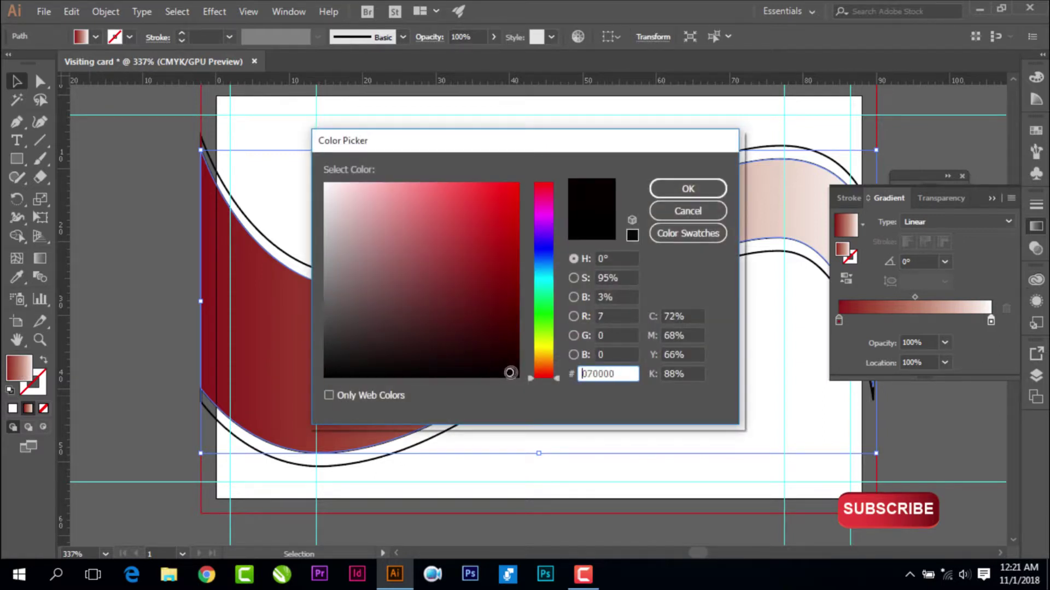
pyautogui.click(687, 189)
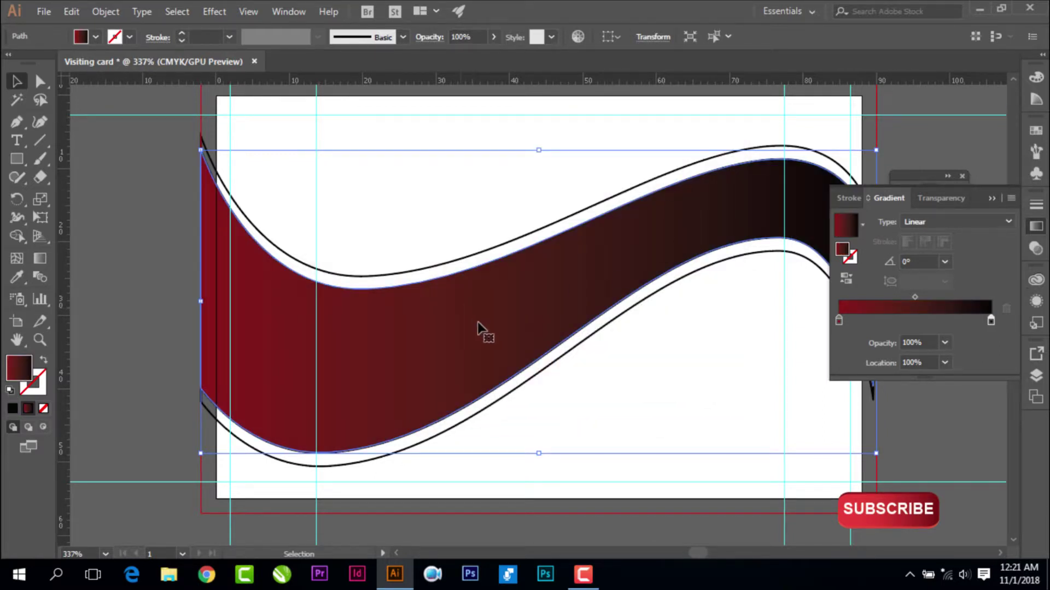
pyautogui.click(149, 176)
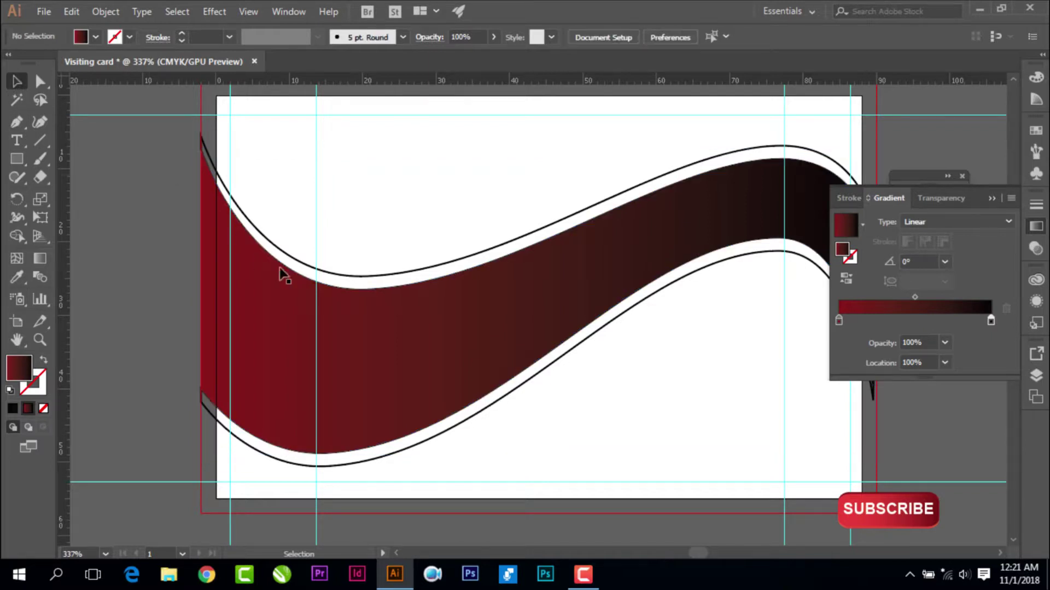
# Eyedropper the band's crimson-to-black gradient onto the top wave outline
pyautogui.scroll(-2, 305, 290)
pyautogui.click(991, 198)
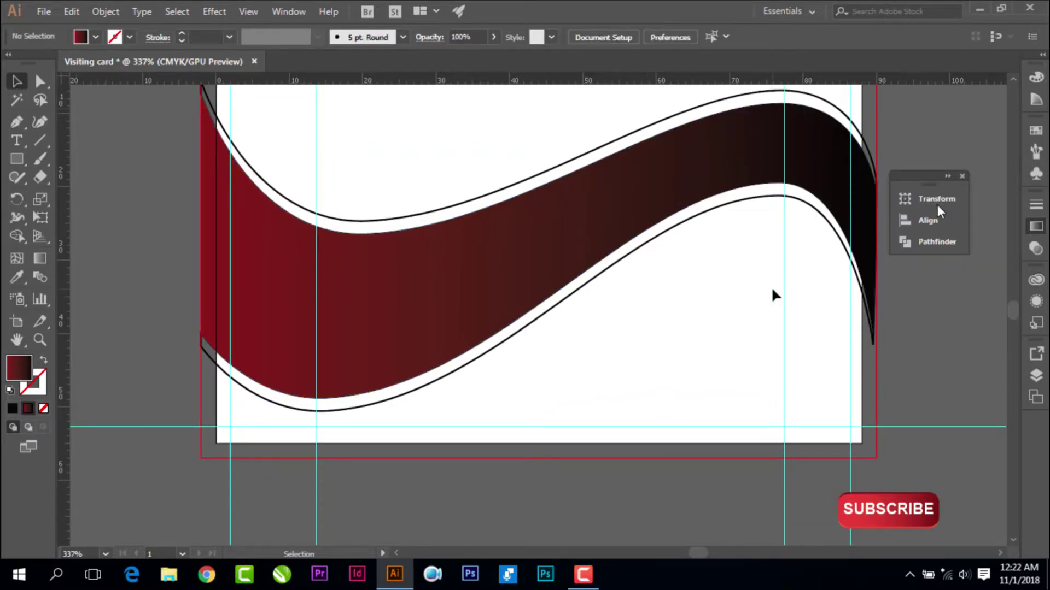
pyautogui.click(711, 105)
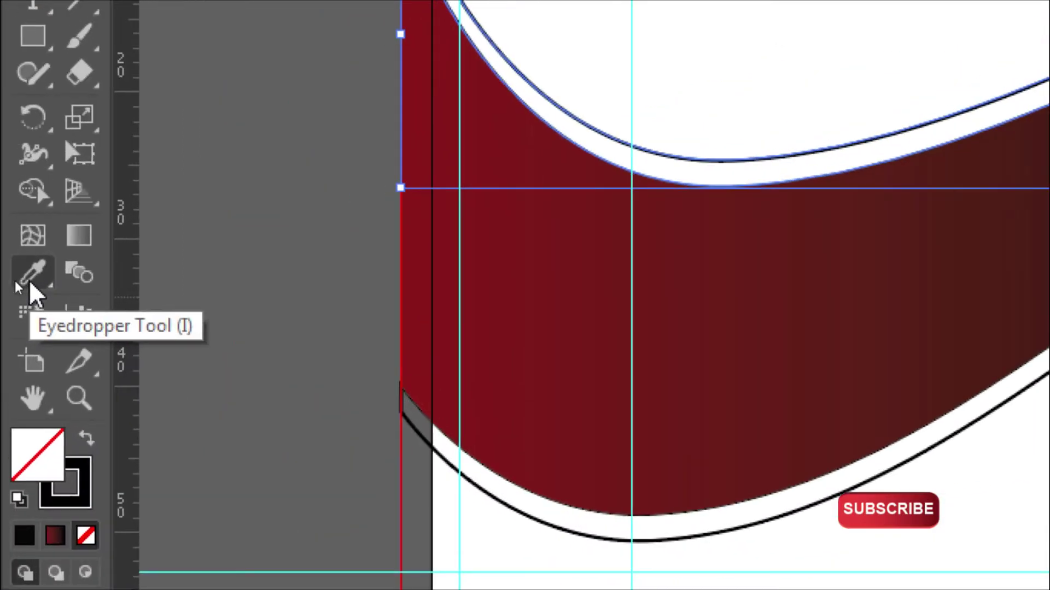
pyautogui.click(30, 284)
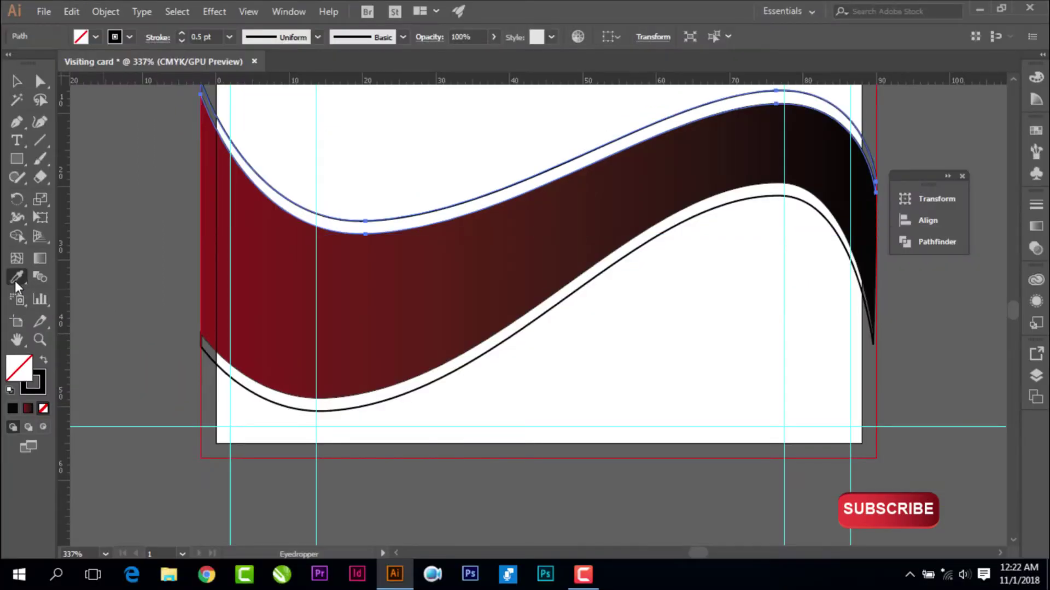
pyautogui.click(273, 301)
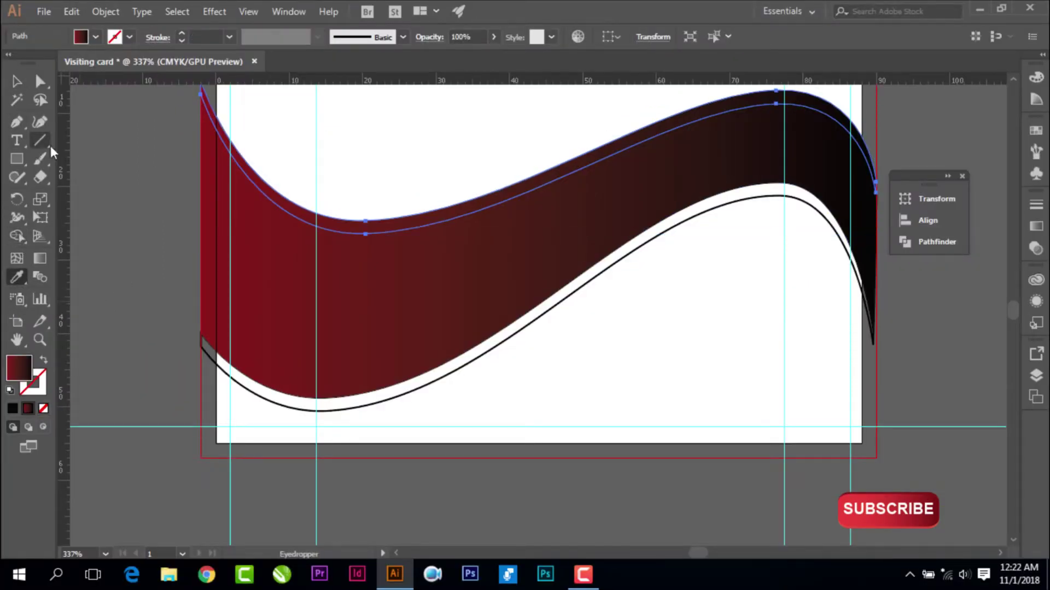
# Select the bottom wave outline and sample the band's gradient with the Eyedropper
pyautogui.click(16, 81)
pyautogui.click(254, 403)
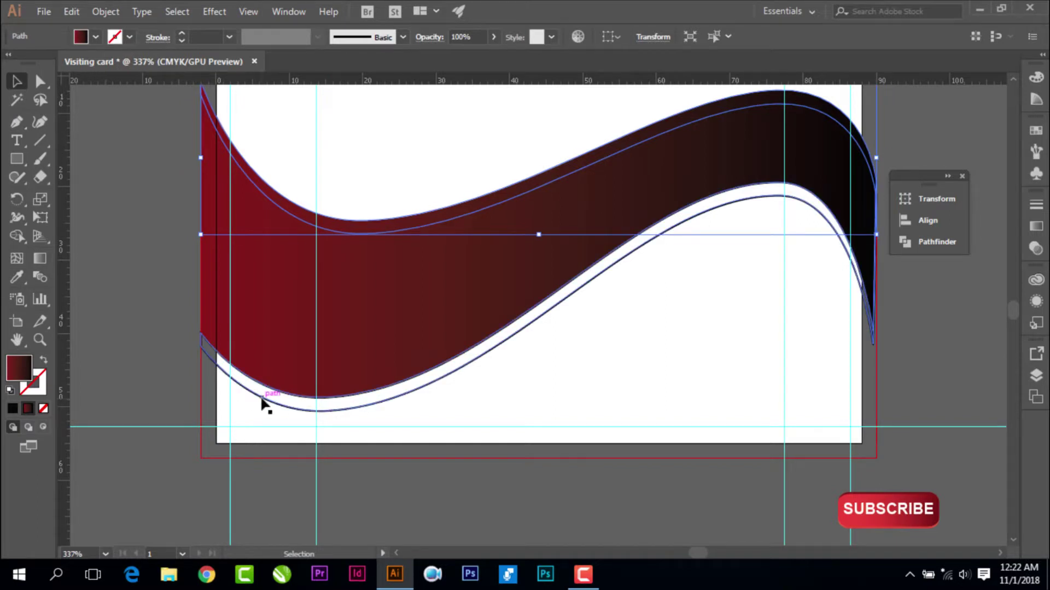
pyautogui.click(135, 309)
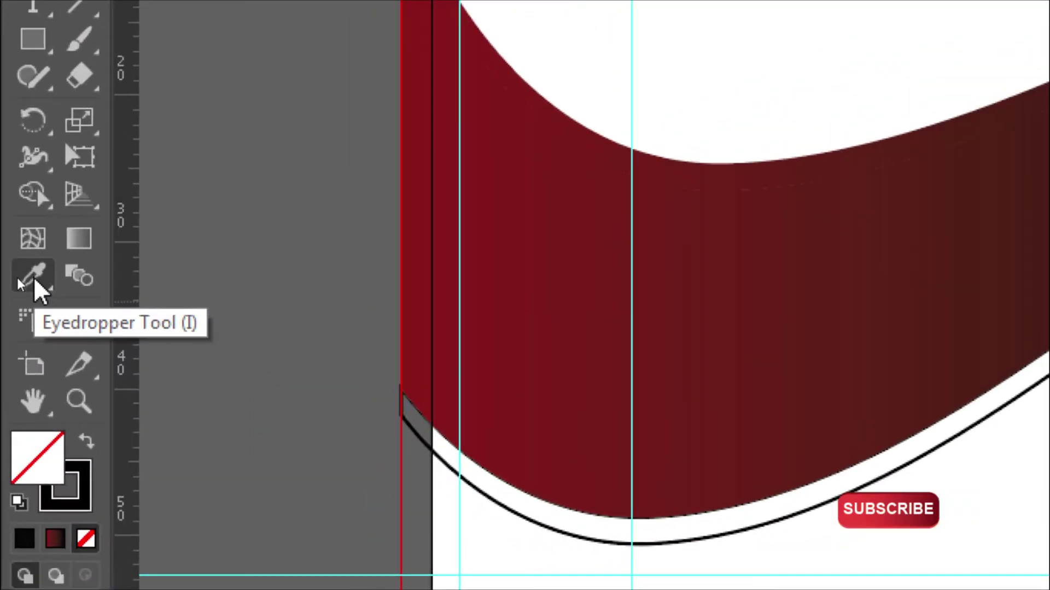
pyautogui.click(33, 279)
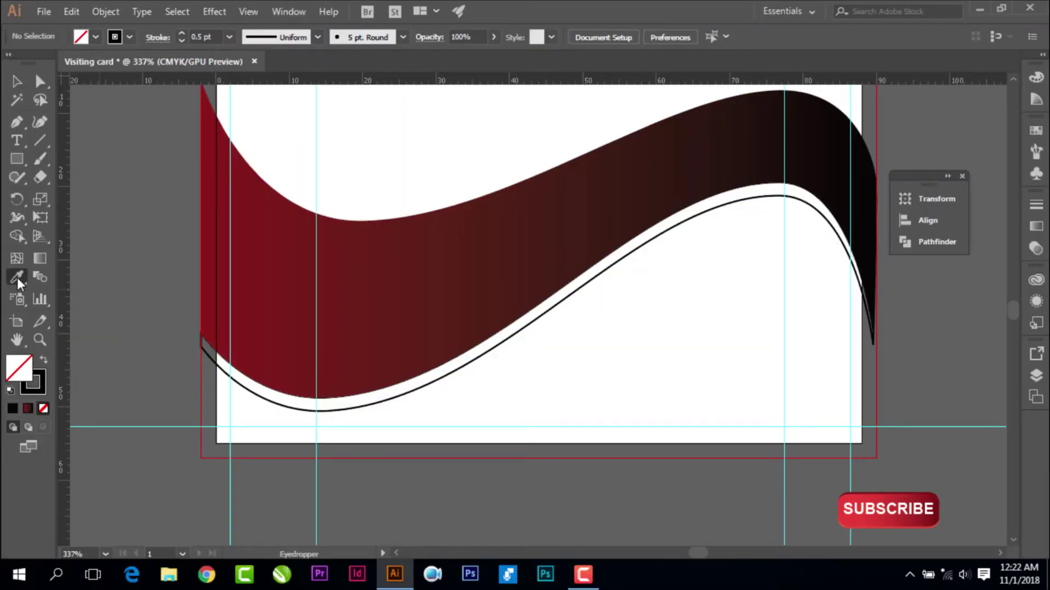
pyautogui.click(543, 246)
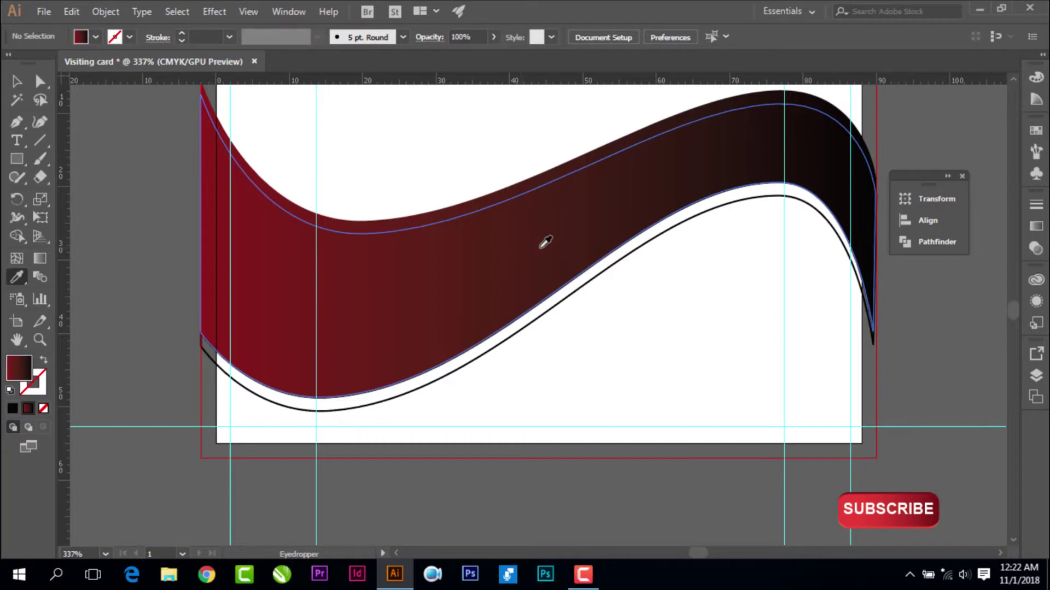
pyautogui.click(396, 396)
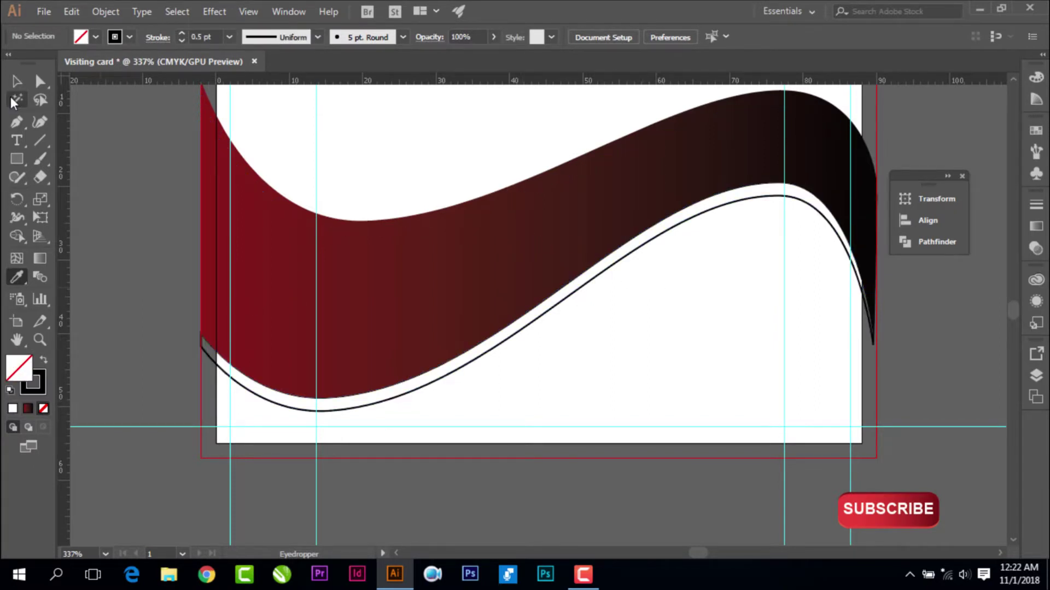
# Fill the bottom wave with the band's red gradient using the Eyedropper
pyautogui.press('v')
pyautogui.click(398, 406)
pyautogui.hotkey('ctrl', 'c')
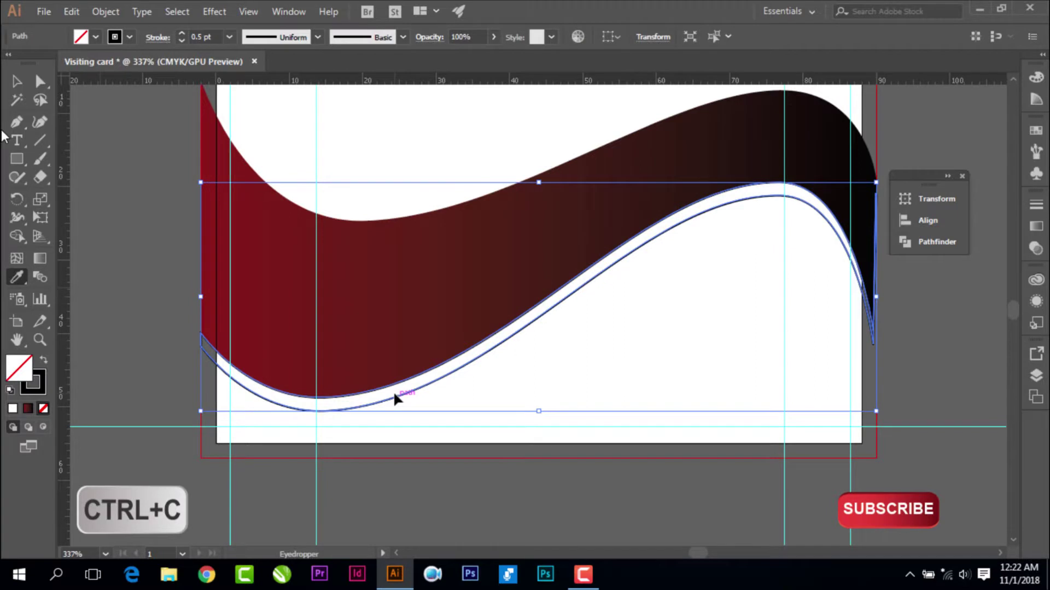
pyautogui.press('i')
pyautogui.click(404, 295)
pyautogui.press('v')
pyautogui.click(316, 356)
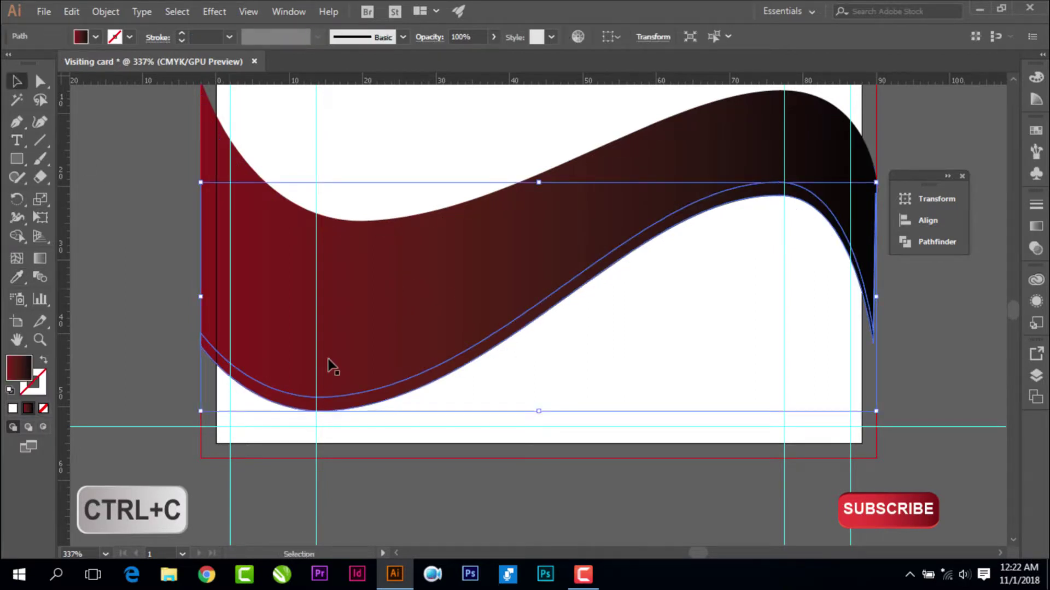
# Reverse the bottom wave's 0° gradient so it's dark left, with the red stop at 78.22%
pyautogui.click(1034, 227)
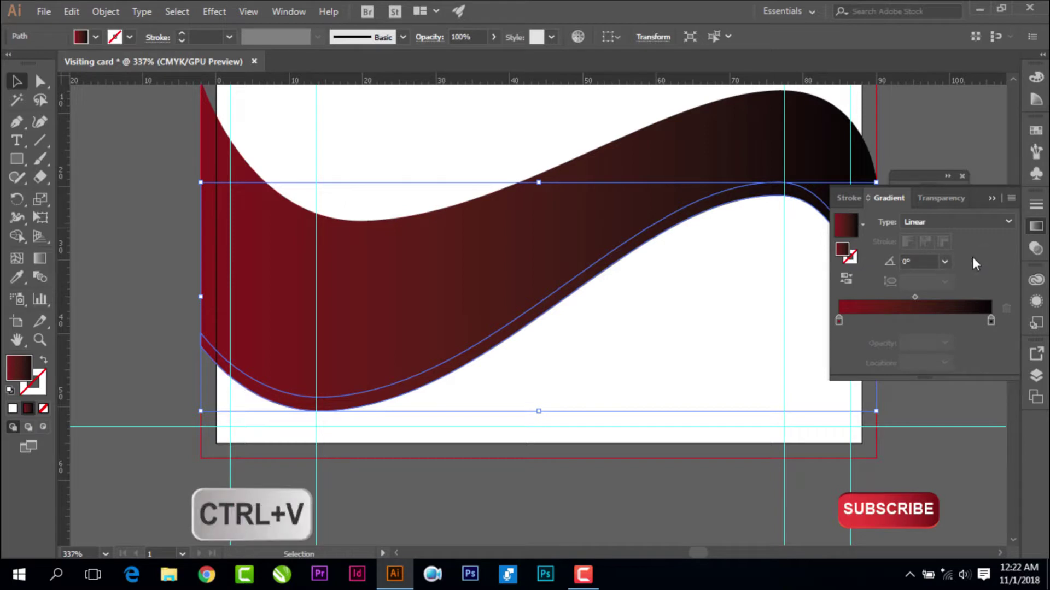
pyautogui.click(944, 261)
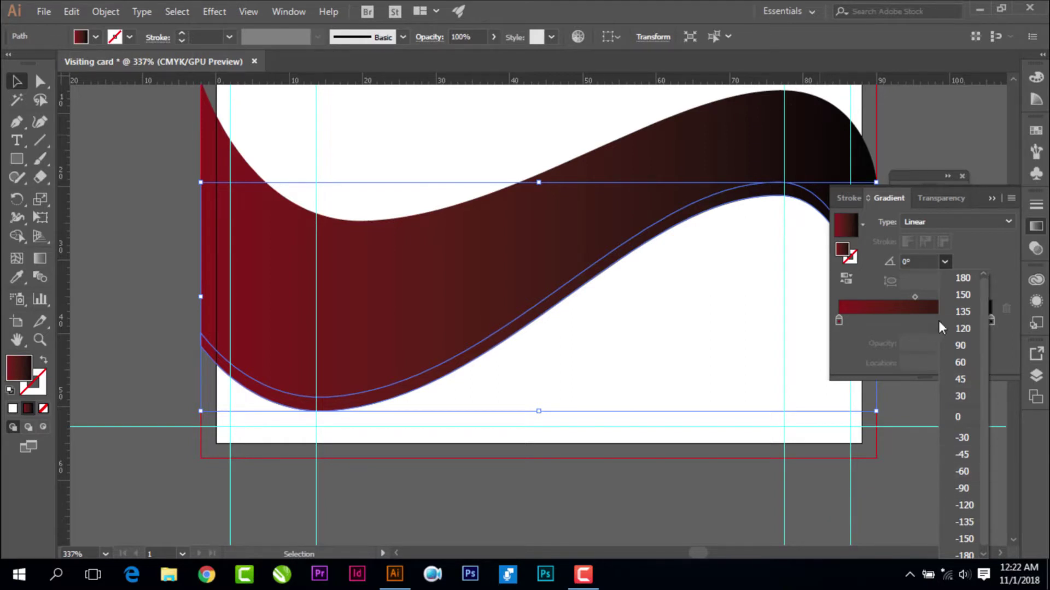
pyautogui.click(924, 342)
pyautogui.moveTo(838, 320); pyautogui.dragTo(925, 320)
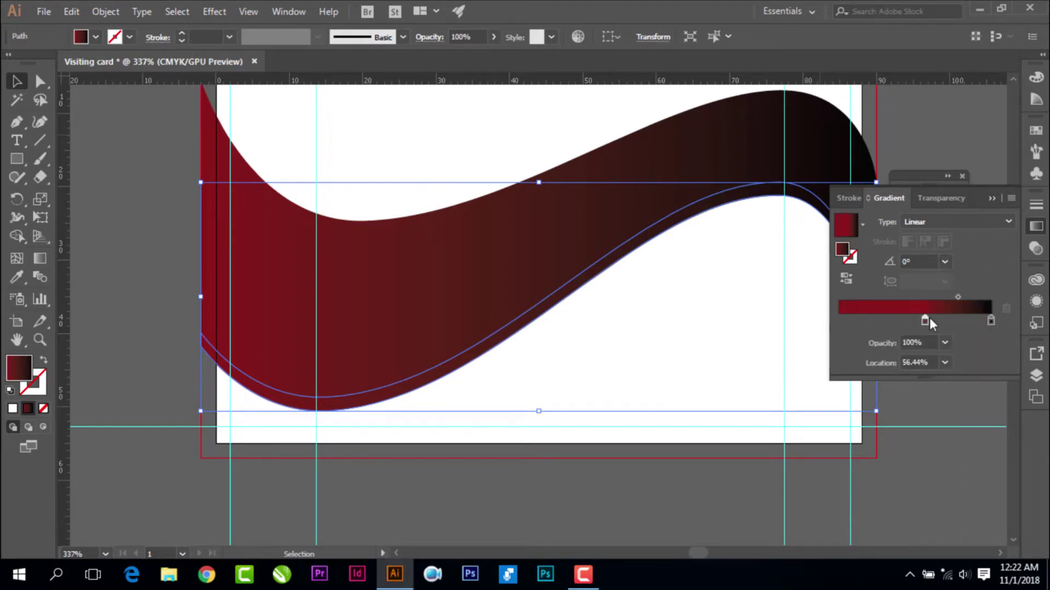
pyautogui.moveTo(990, 320); pyautogui.dragTo(839, 320)
pyautogui.moveTo(924, 320); pyautogui.dragTo(958, 322)
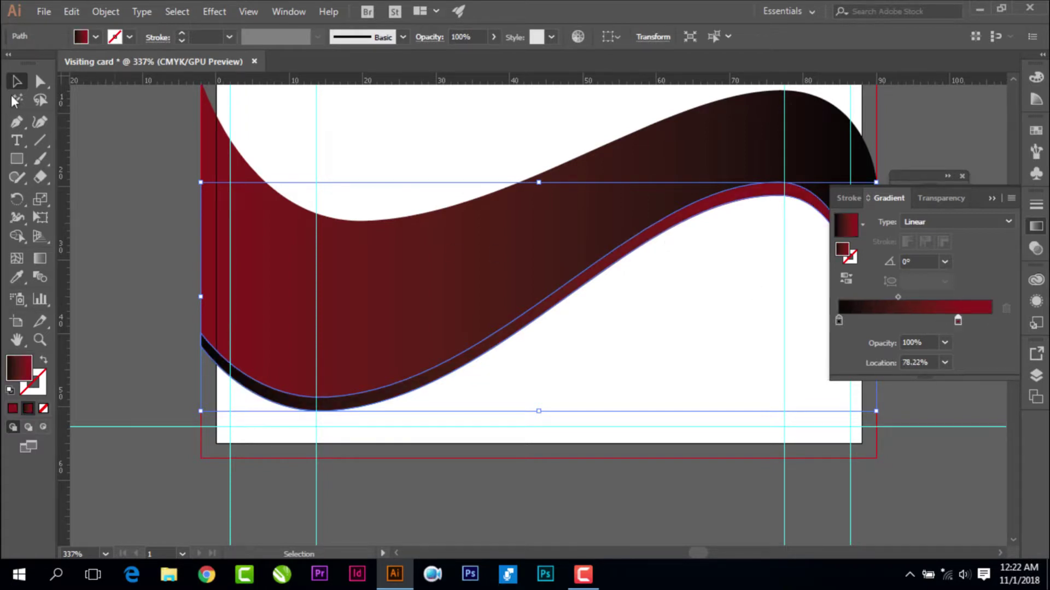
pyautogui.click(733, 109)
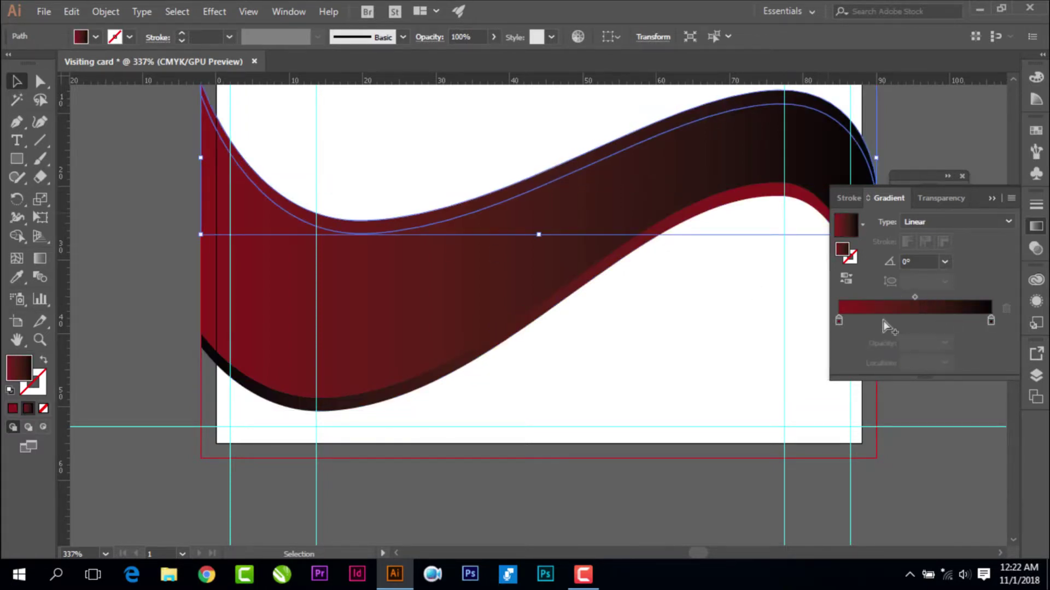
# Rearrange the main wave's gradient stops, adding and removing stops near the dark end
pyautogui.hotkey('ctrl', 'z')
pyautogui.click(886, 321)
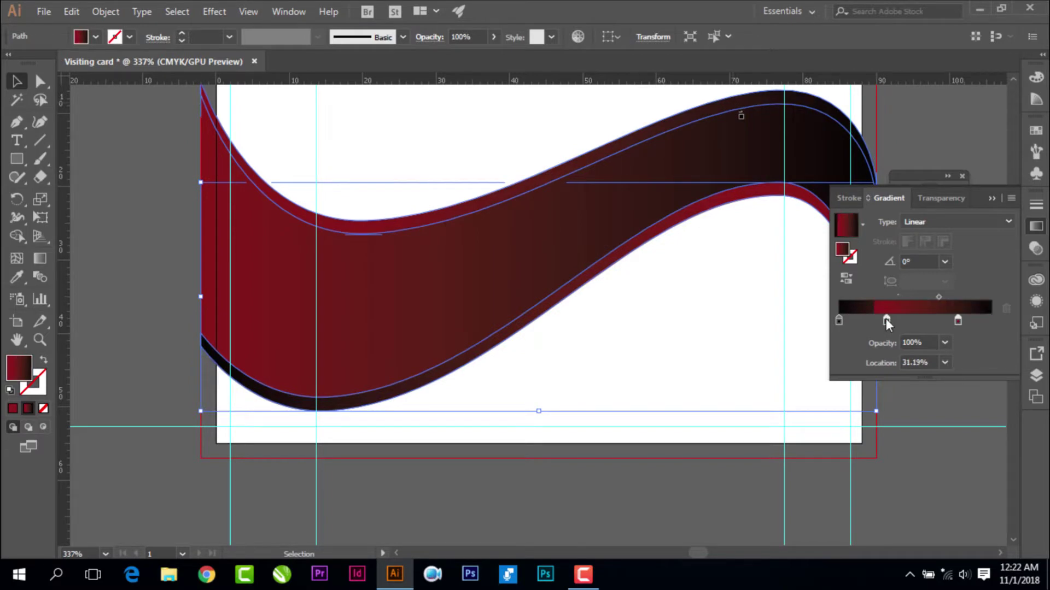
pyautogui.hotkey('ctrl', 'z')
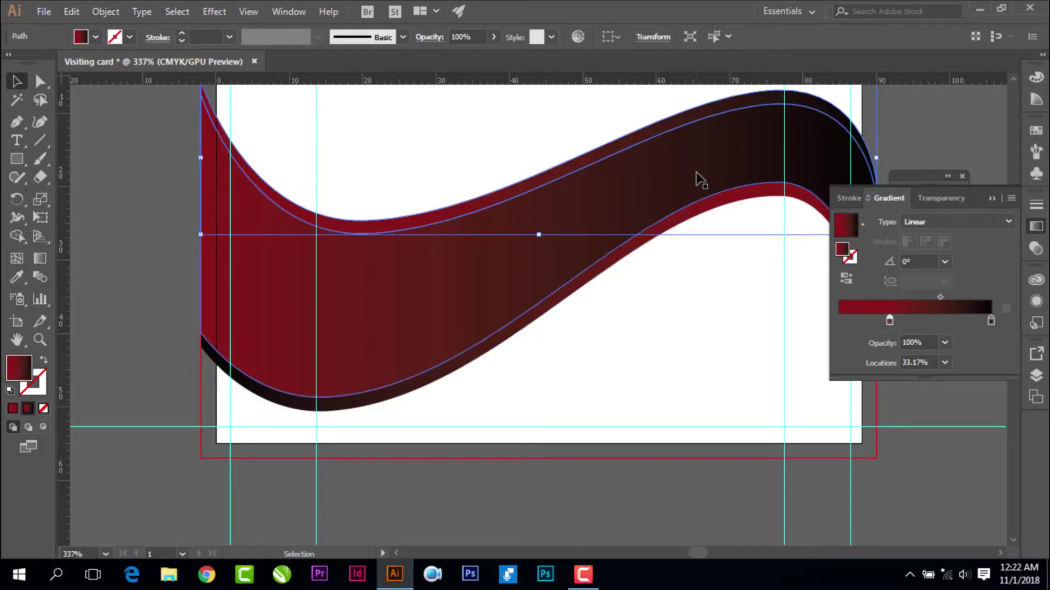
pyautogui.hotkey('ctrl', 'shift', 'z')
pyautogui.click(970, 320)
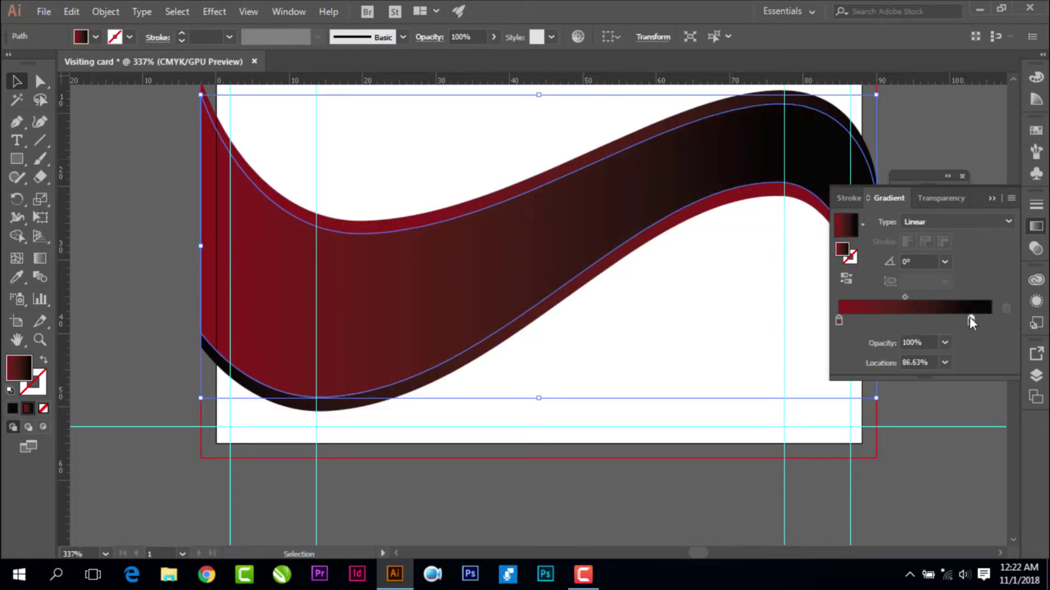
pyautogui.moveTo(971, 317); pyautogui.dragTo(963, 321)
# Set the left gradient stop to bright red, CMYK 0/100/100/0
pyautogui.doubleClick(14, 369)
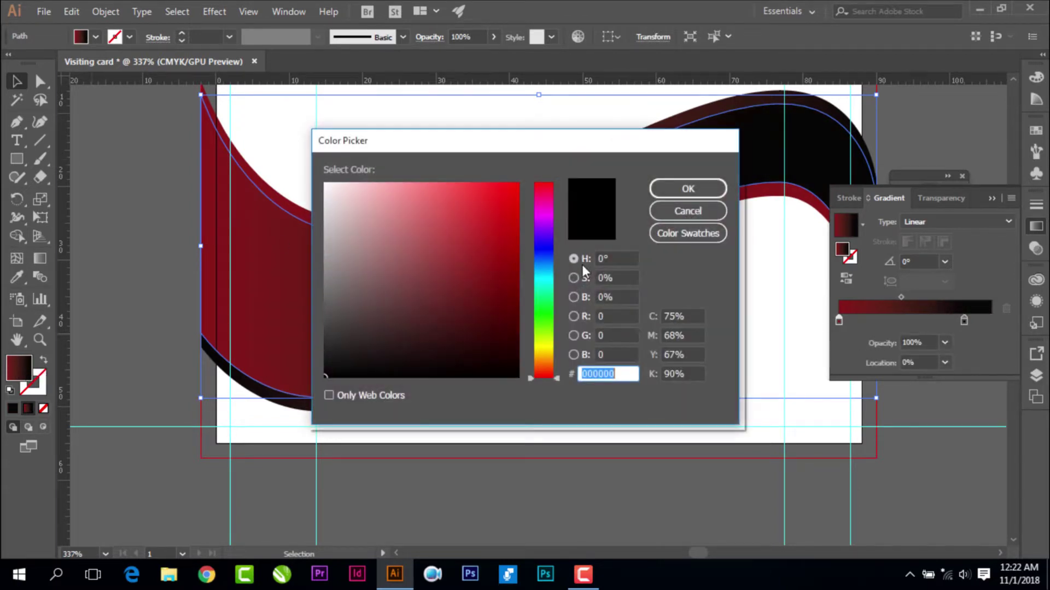
pyautogui.click(685, 316)
pyautogui.write('0')
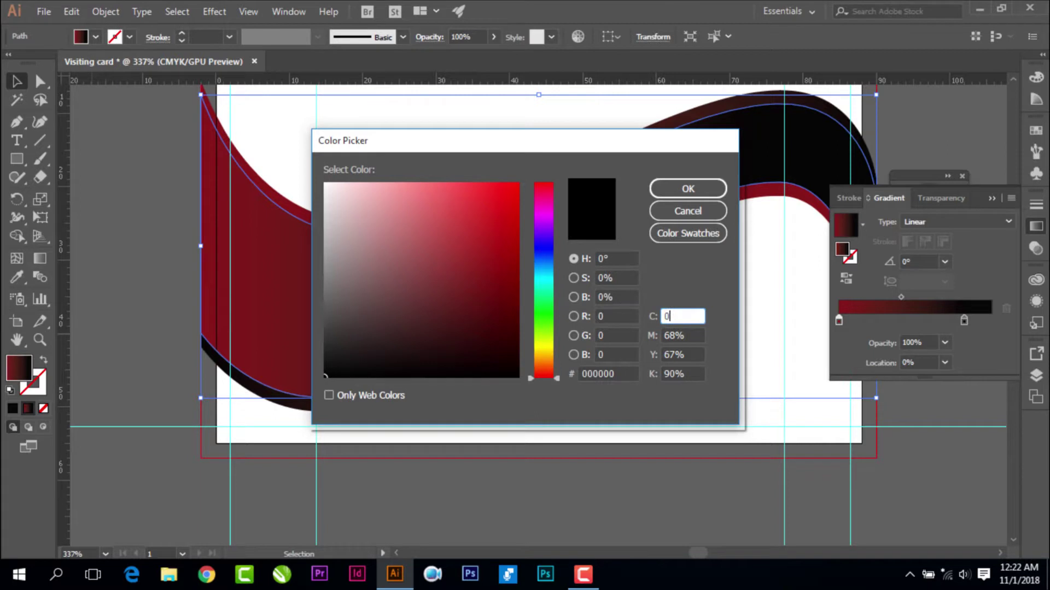
pyautogui.press('Tab')
pyautogui.write('100')
pyautogui.press('Tab')
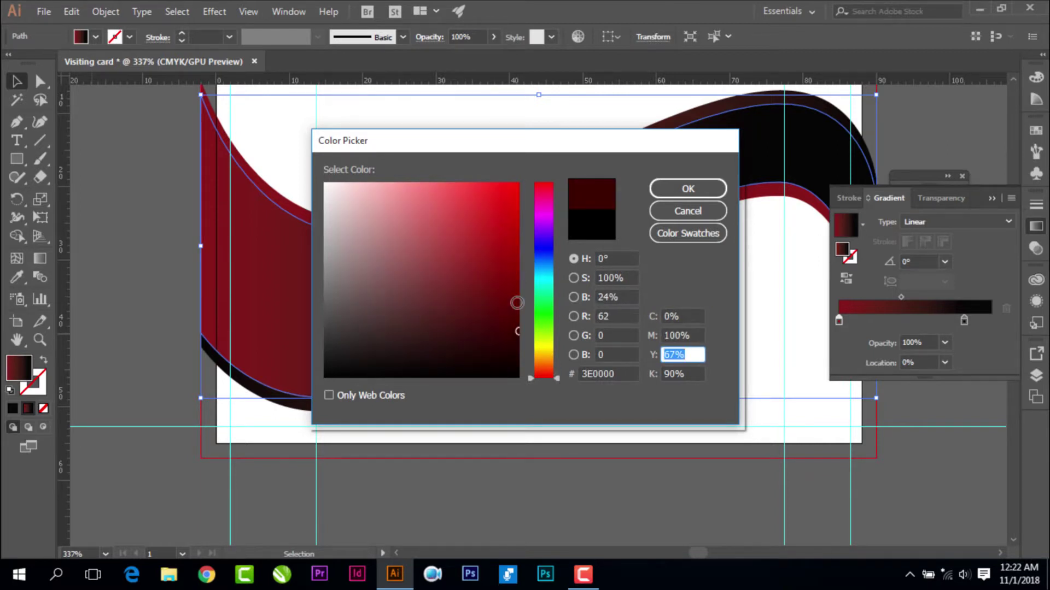
pyautogui.write('100')
pyautogui.press('Tab')
pyautogui.write('0')
pyautogui.press('Tab')
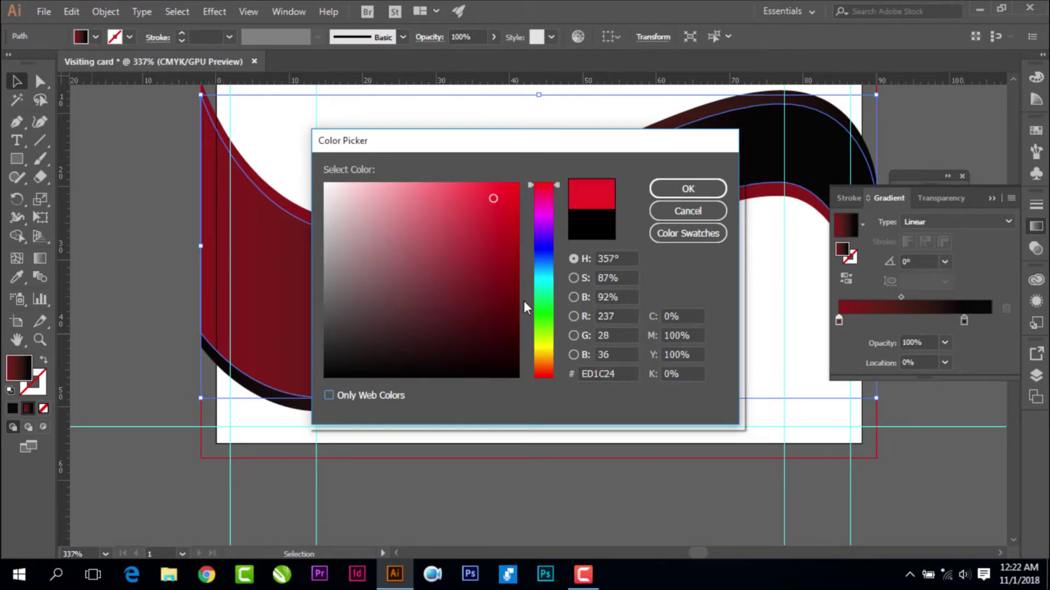
pyautogui.click(686, 189)
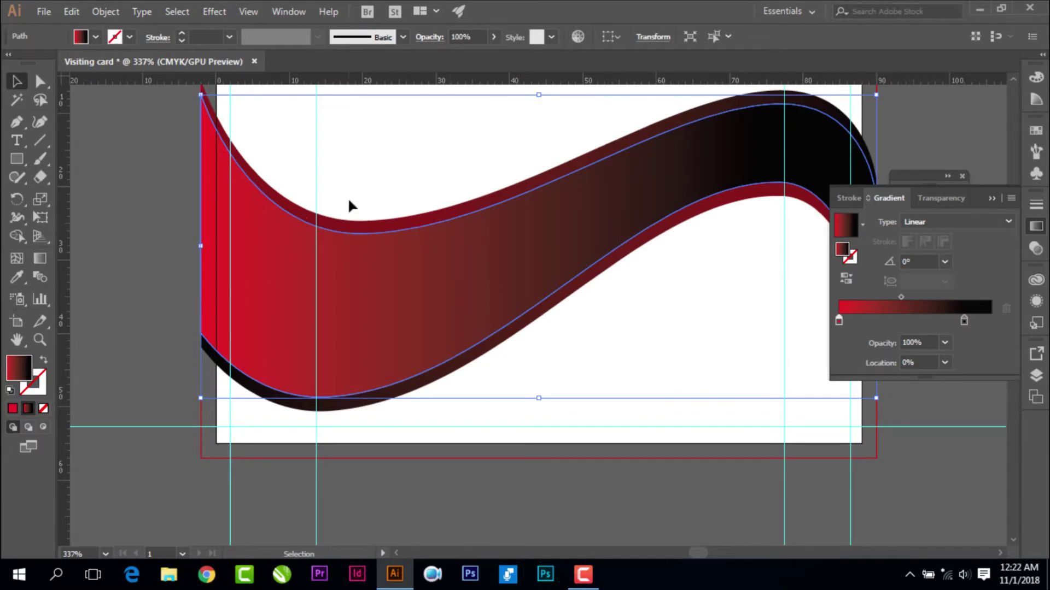
pyautogui.click(358, 220)
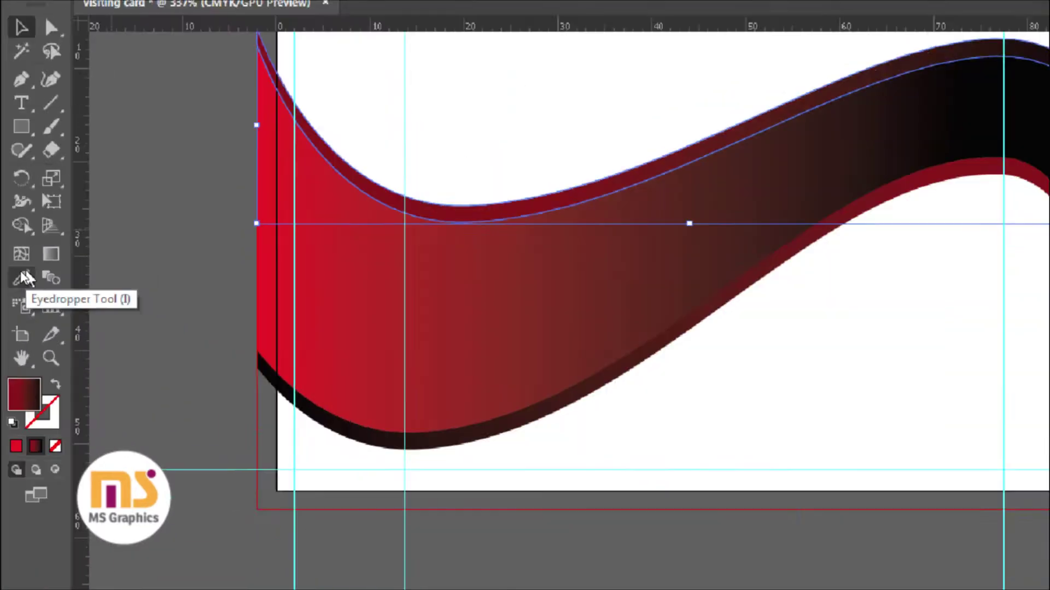
# Move the upper thin band's red gradient stop inward to widen the red area
pyautogui.click(22, 278)
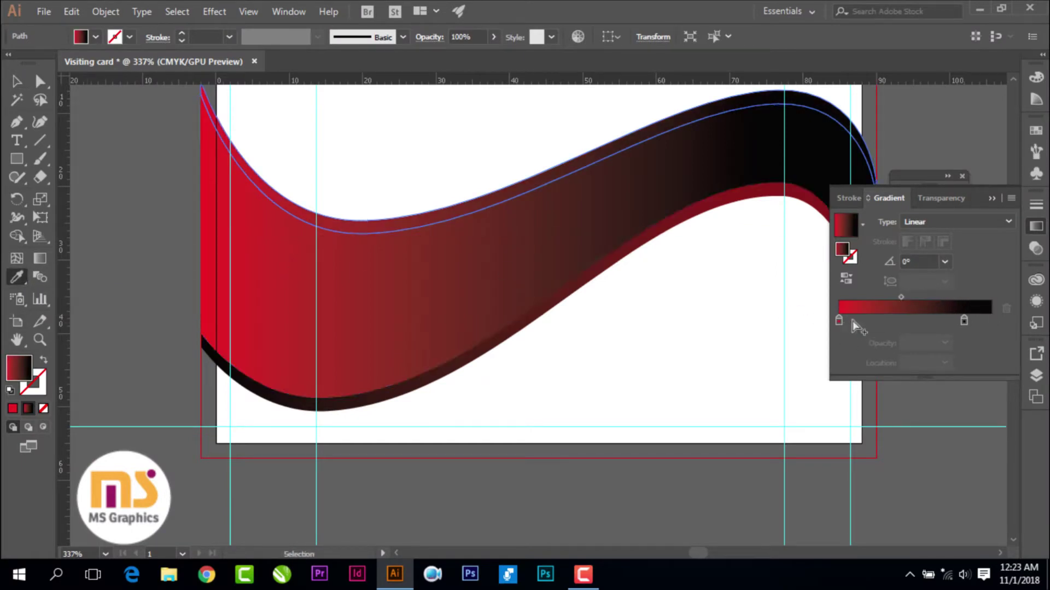
pyautogui.moveTo(840, 320); pyautogui.dragTo(881, 318)
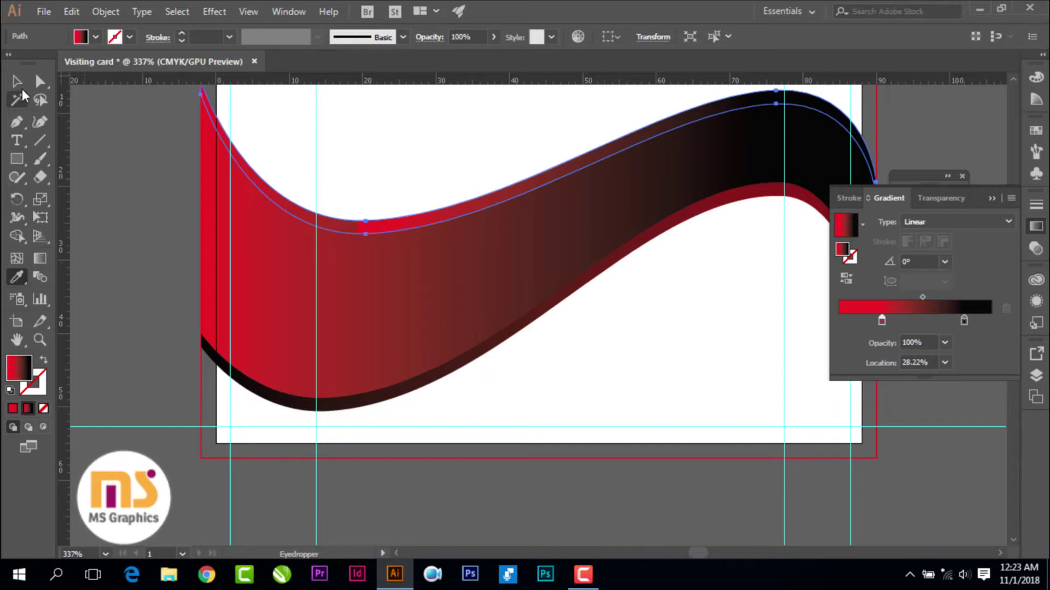
pyautogui.press('v')
# Copy the upper band's red-black gradient onto the lower wave band with the Eyedropper
pyautogui.click(420, 391)
pyautogui.click(956, 322)
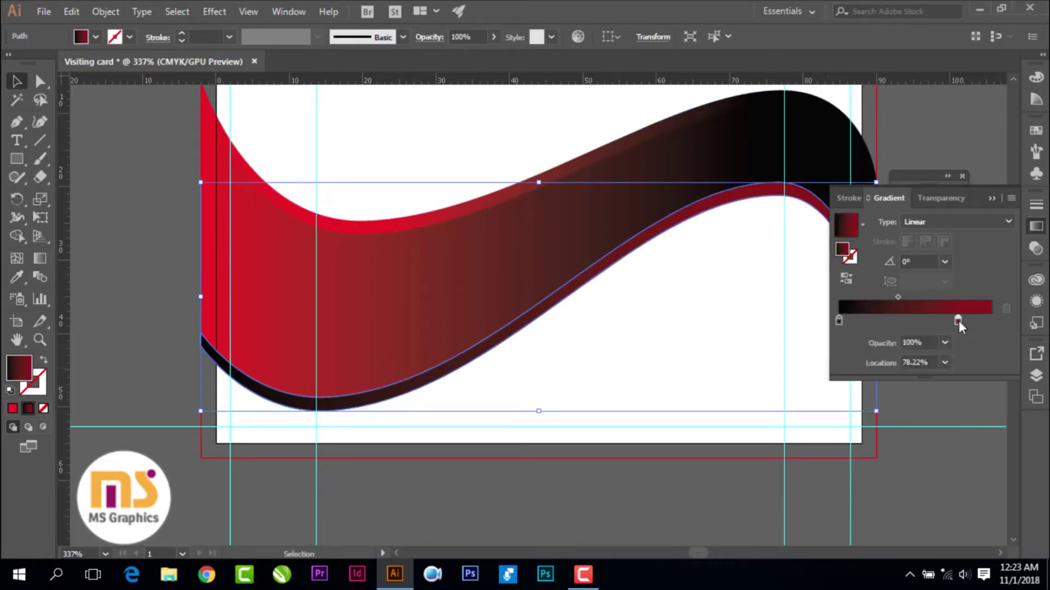
pyautogui.click(17, 277)
pyautogui.click(330, 214)
pyautogui.click(16, 82)
pyautogui.click(528, 376)
pyautogui.click(452, 372)
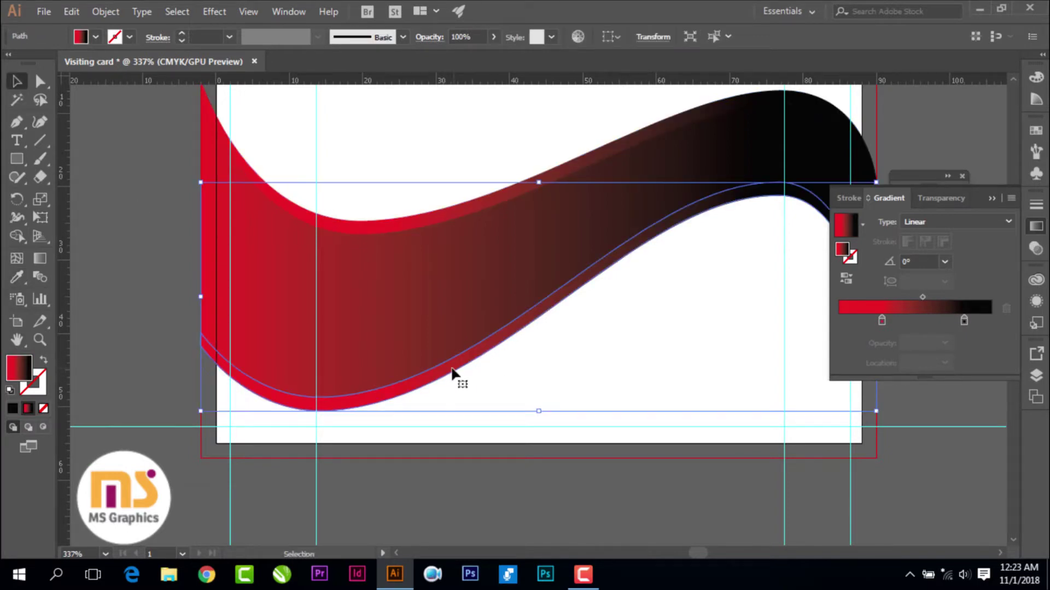
# Reverse the upper band's gradient so it fades from near-black to crimson
pyautogui.click(417, 232)
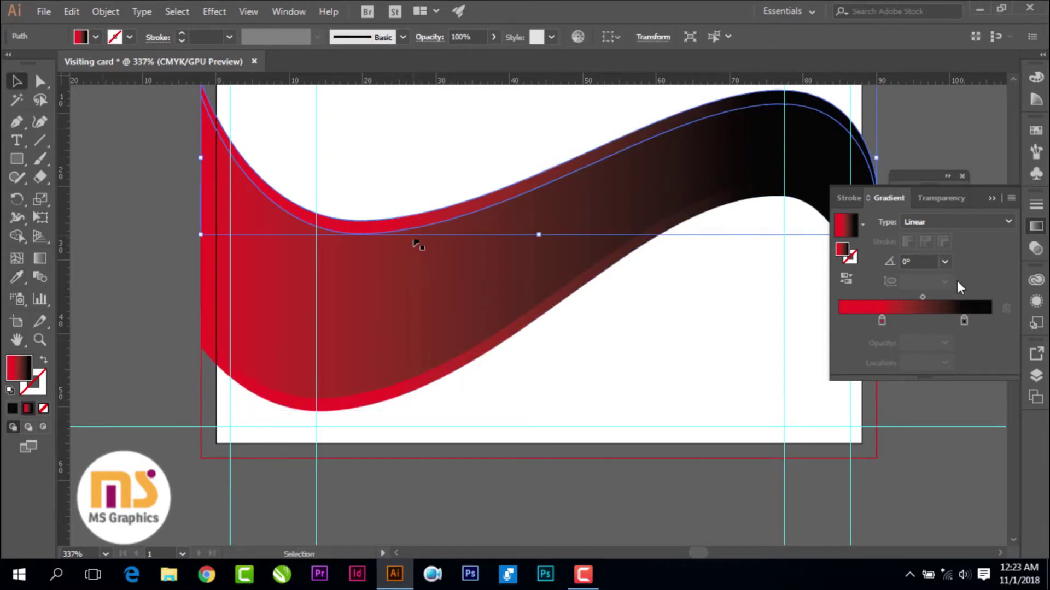
pyautogui.moveTo(964, 320)
pyautogui.mouseDown()
pyautogui.moveTo(832, 323)
pyautogui.moveTo(968, 321)
pyautogui.mouseUp()
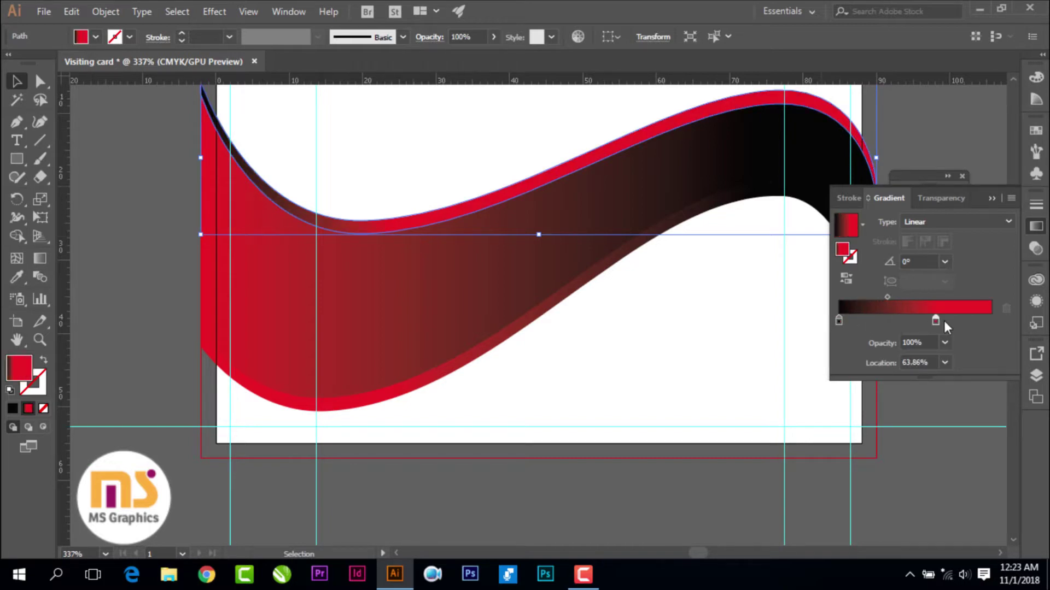
pyautogui.click(839, 322)
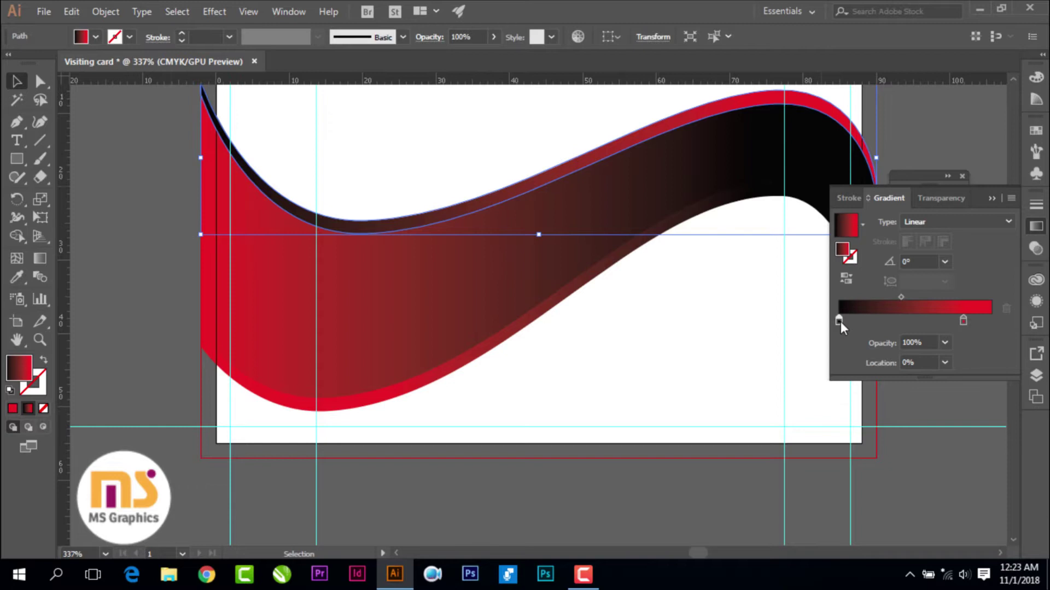
pyautogui.click(170, 220)
pyautogui.hotkey('ctrl', '-')
pyautogui.hotkey('ctrl', '-')
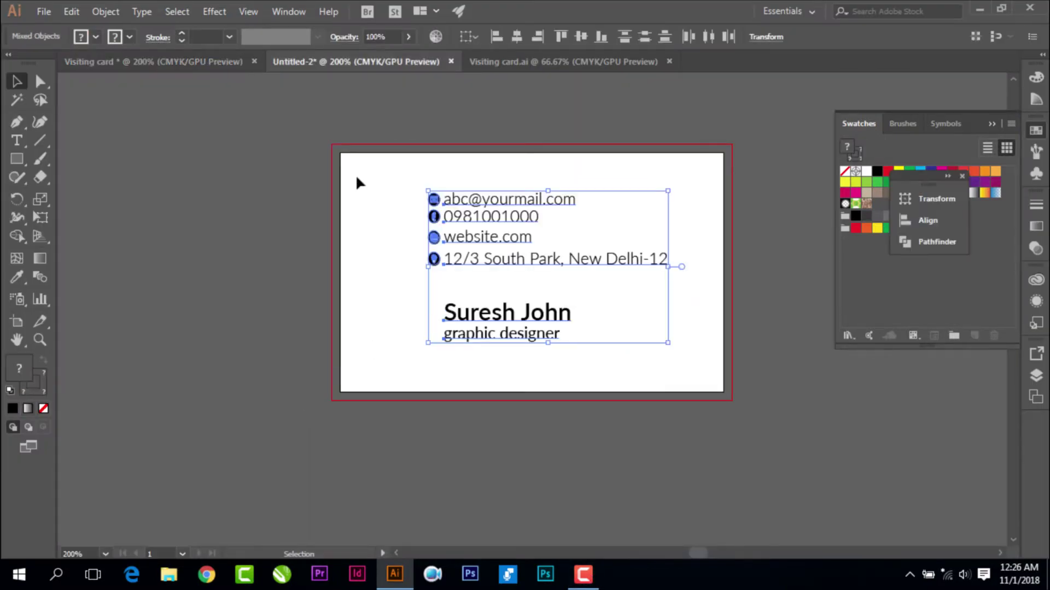
# Copy all card text from Untitled-2 with Edit > Copy and return to Visiting card
pyautogui.moveTo(356, 181); pyautogui.dragTo(444, 217)
pyautogui.click(202, 104)
pyautogui.click(72, 11)
pyautogui.moveTo(393, 165); pyautogui.dragTo(706, 388)
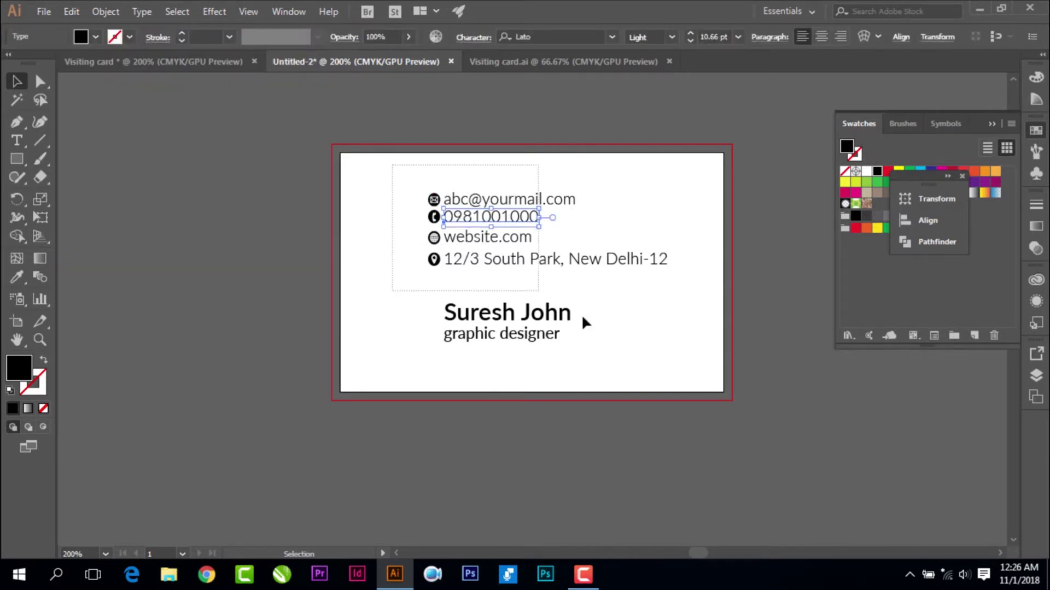
pyautogui.click(71, 11)
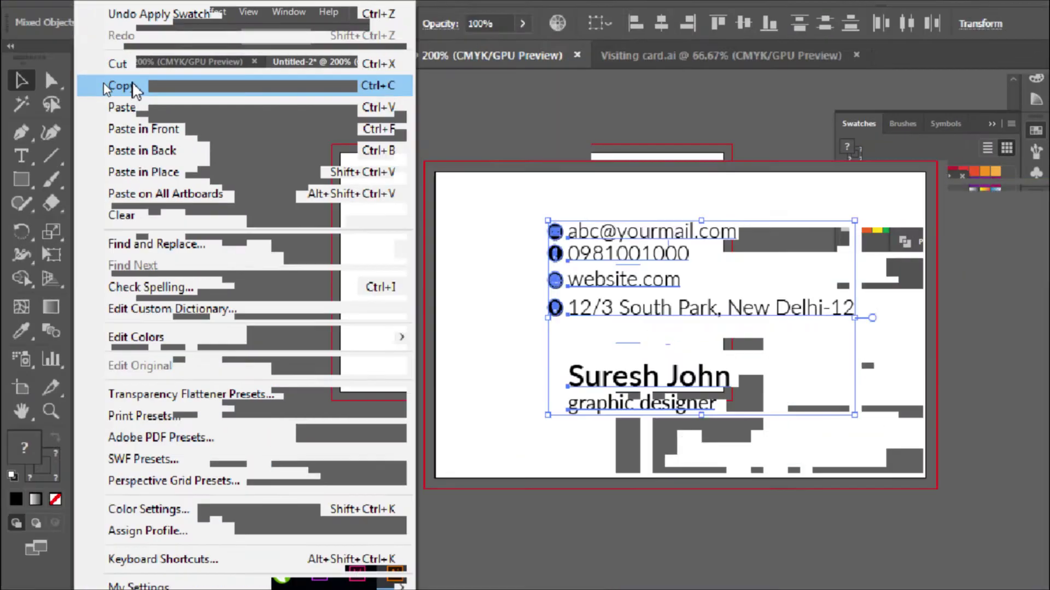
pyautogui.click(132, 83)
pyautogui.click(185, 62)
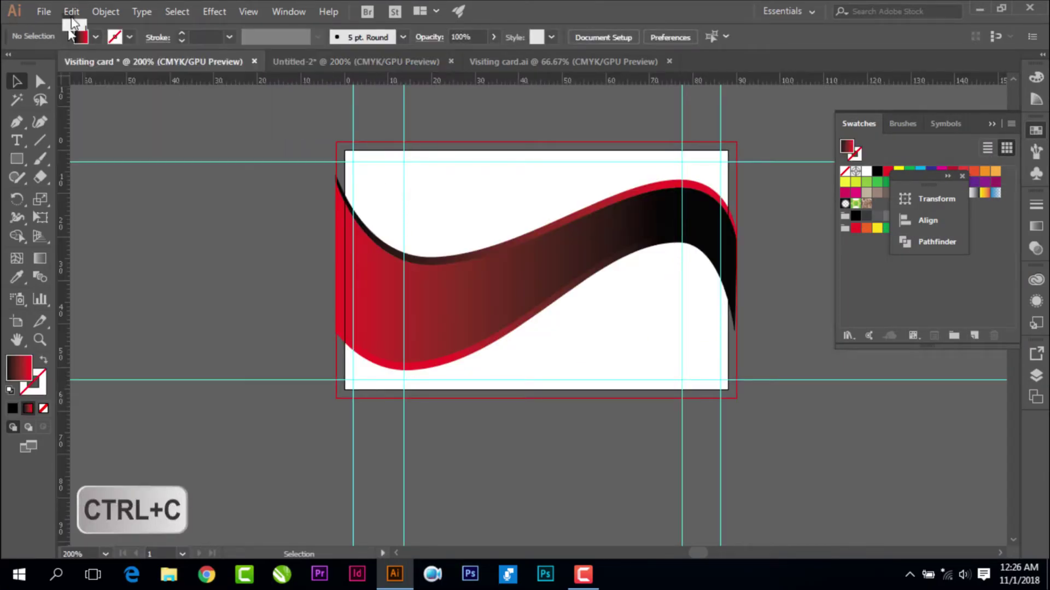
# Paste the card text into Visiting card and park it left of the artboard
pyautogui.click(72, 12)
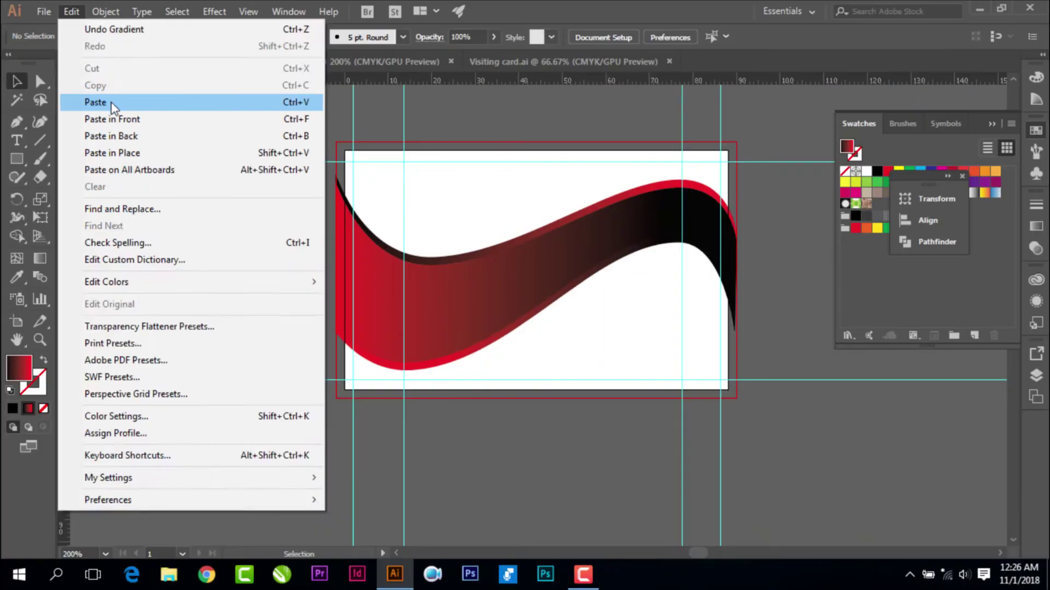
pyautogui.click(112, 103)
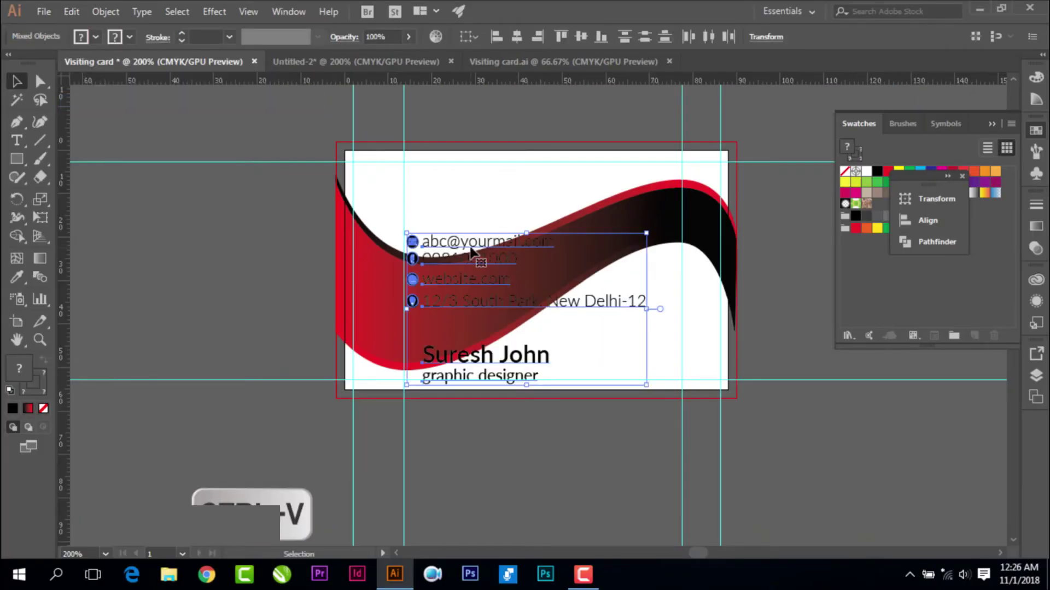
pyautogui.moveTo(459, 241)
pyautogui.mouseDown()
pyautogui.moveTo(144, 284)
pyautogui.moveTo(138, 219)
pyautogui.mouseUp()
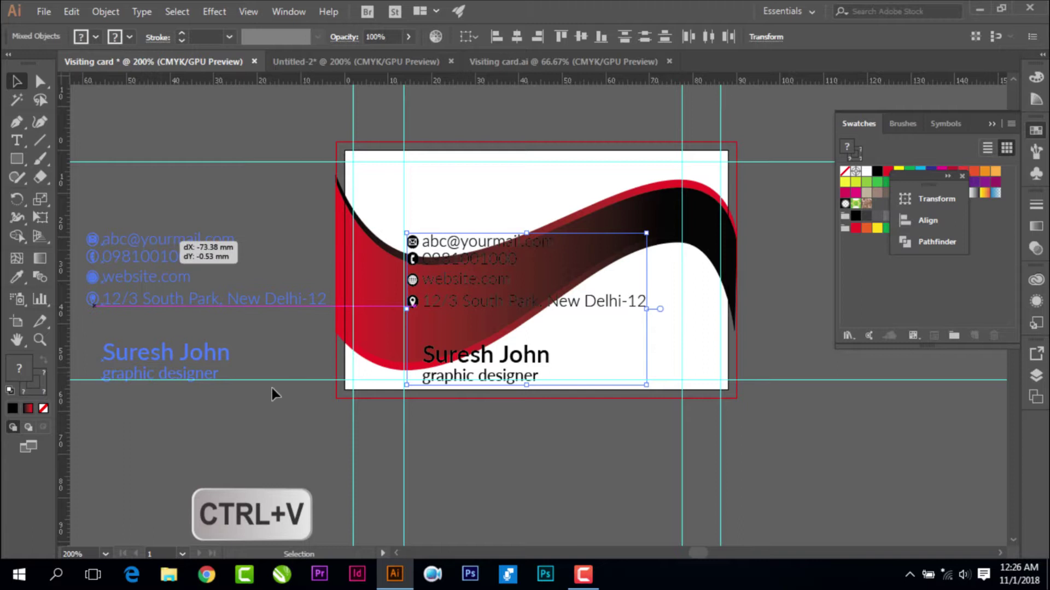
pyautogui.moveTo(298, 452); pyautogui.dragTo(294, 447)
pyautogui.click(294, 448)
pyautogui.moveTo(223, 456); pyautogui.dragTo(379, 468)
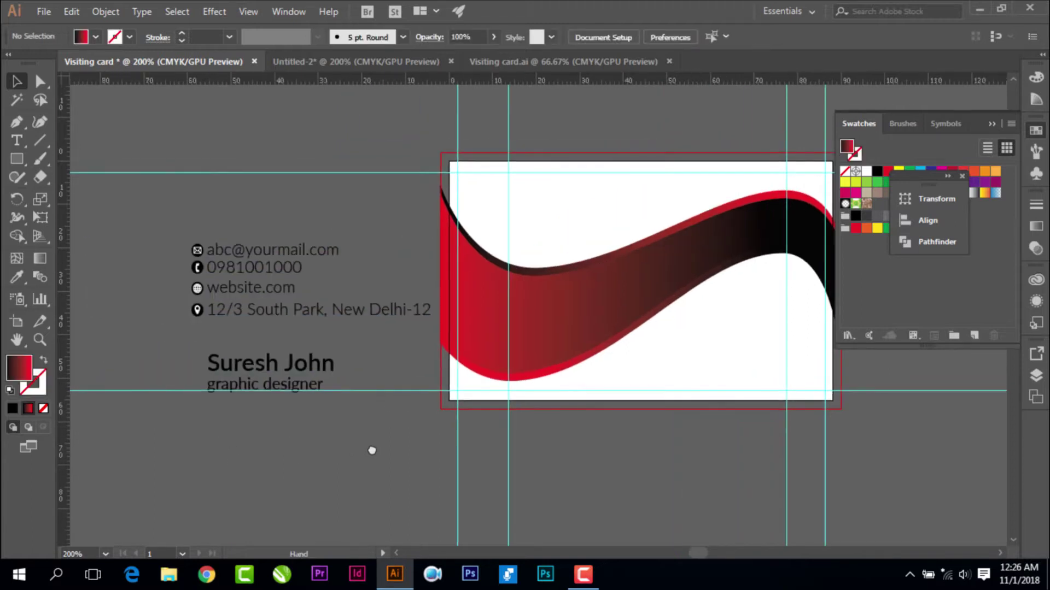
# Move the four-line contact-details group onto the card's top-left
pyautogui.click(369, 323)
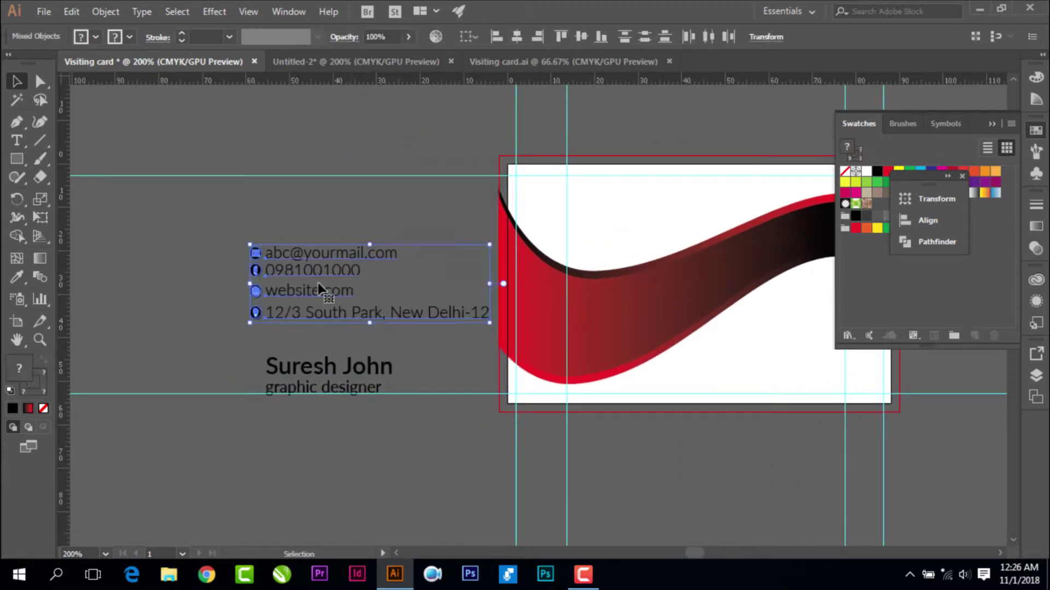
pyautogui.moveTo(320, 261); pyautogui.dragTo(306, 224)
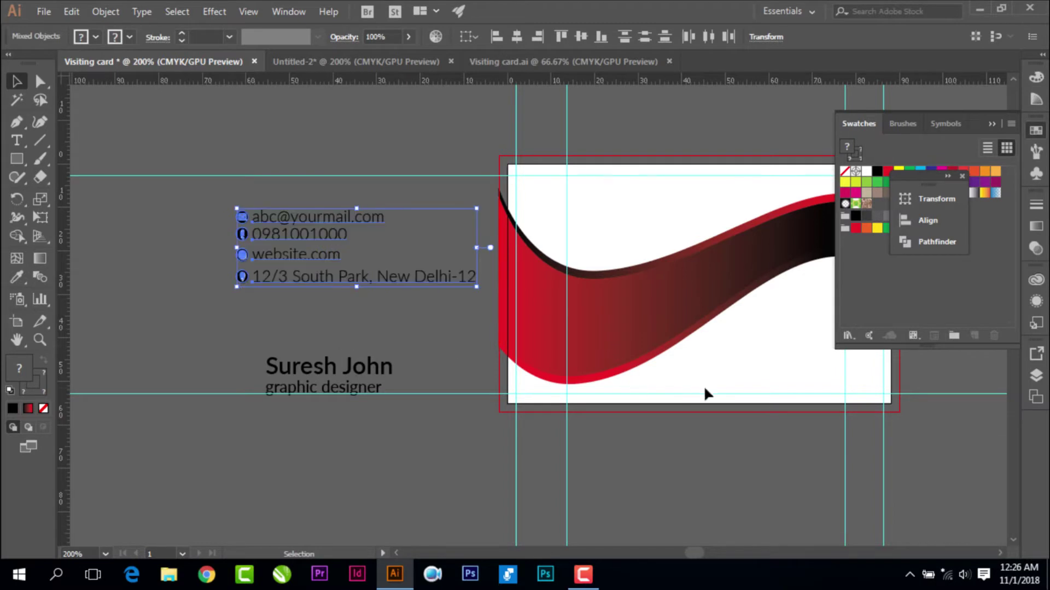
pyautogui.moveTo(700, 386); pyautogui.dragTo(596, 389)
pyautogui.moveTo(181, 226); pyautogui.dragTo(471, 193)
pyautogui.moveTo(667, 375)
pyautogui.mouseDown()
pyautogui.moveTo(564, 389)
pyautogui.moveTo(589, 202)
pyautogui.mouseUp()
pyautogui.click(544, 264)
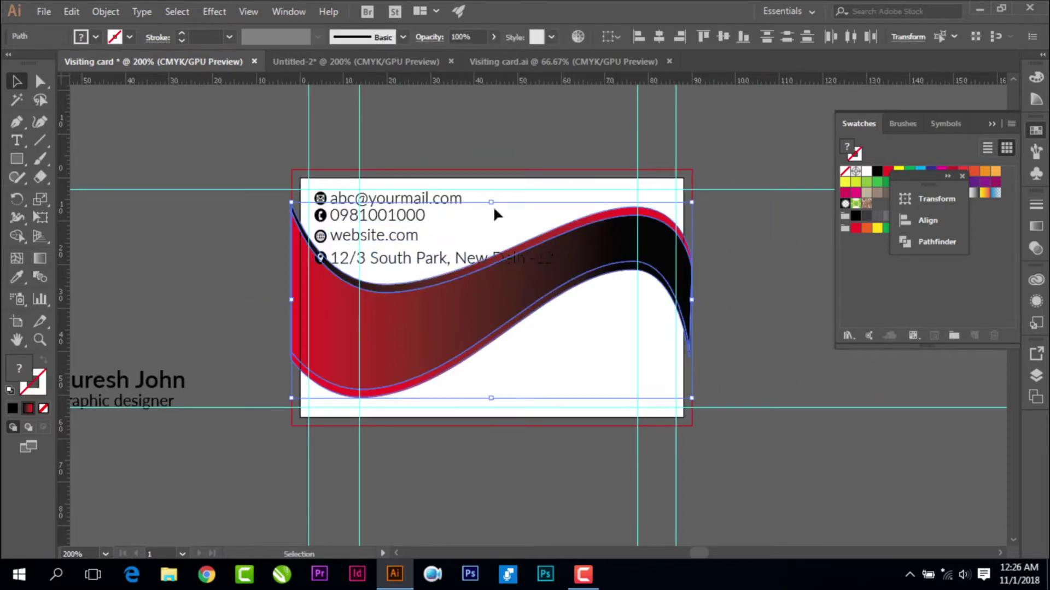
# Resize the main wave's top and bottom edges and nudge it into place
pyautogui.moveTo(493, 206); pyautogui.dragTo(493, 232)
pyautogui.moveTo(494, 399); pyautogui.dragTo(494, 408)
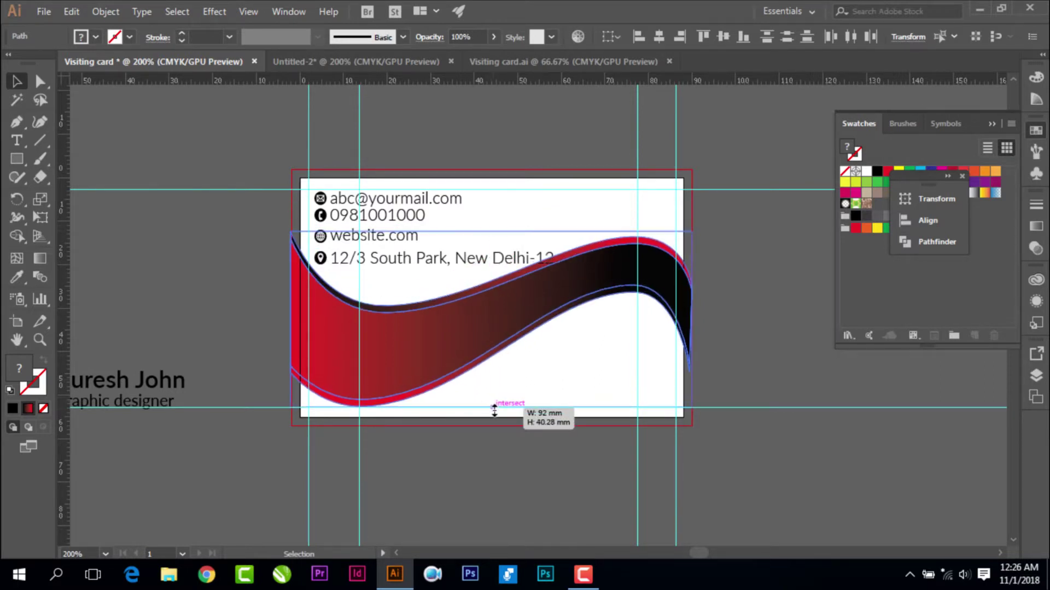
pyautogui.moveTo(590, 297); pyautogui.dragTo(590, 306)
pyautogui.moveTo(474, 350); pyautogui.dragTo(472, 340)
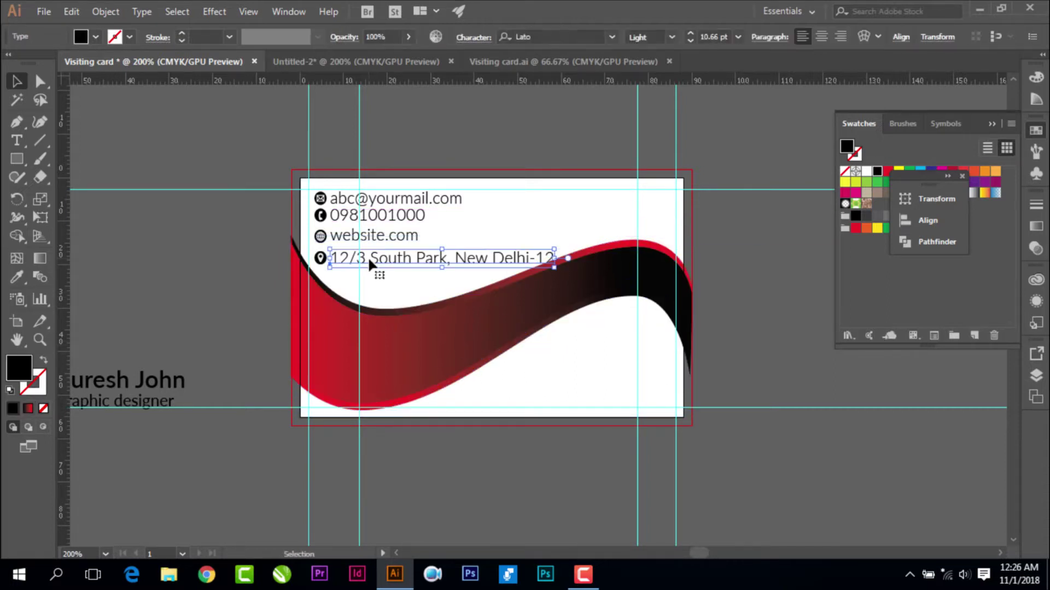
# Set the four contact lines (email, phone, website, address) to 10 pt
pyautogui.click(372, 256)
pyautogui.click(335, 160)
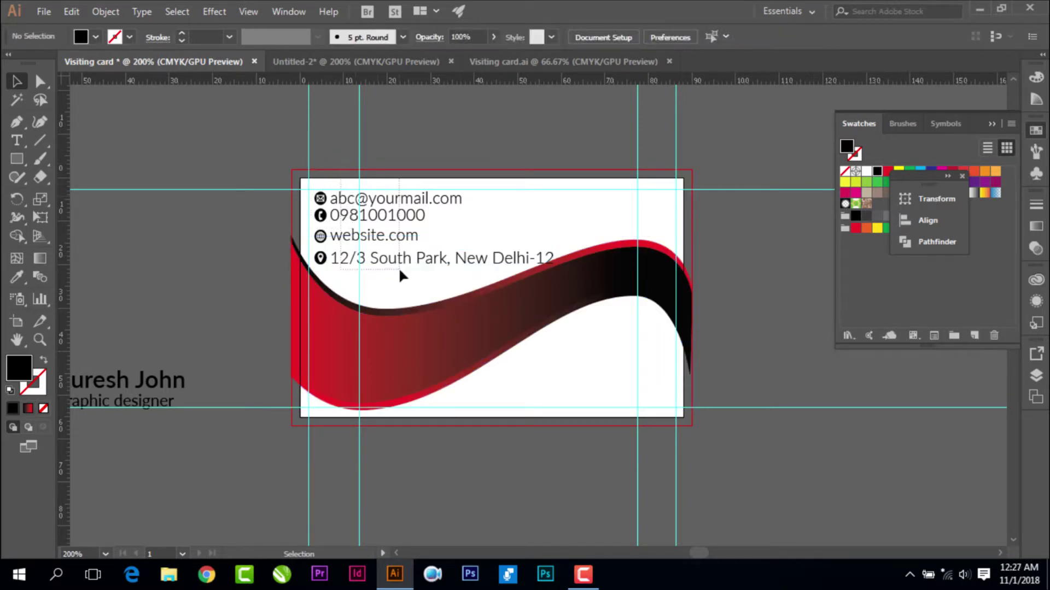
pyautogui.moveTo(398, 269); pyautogui.dragTo(346, 177)
pyautogui.click(711, 37)
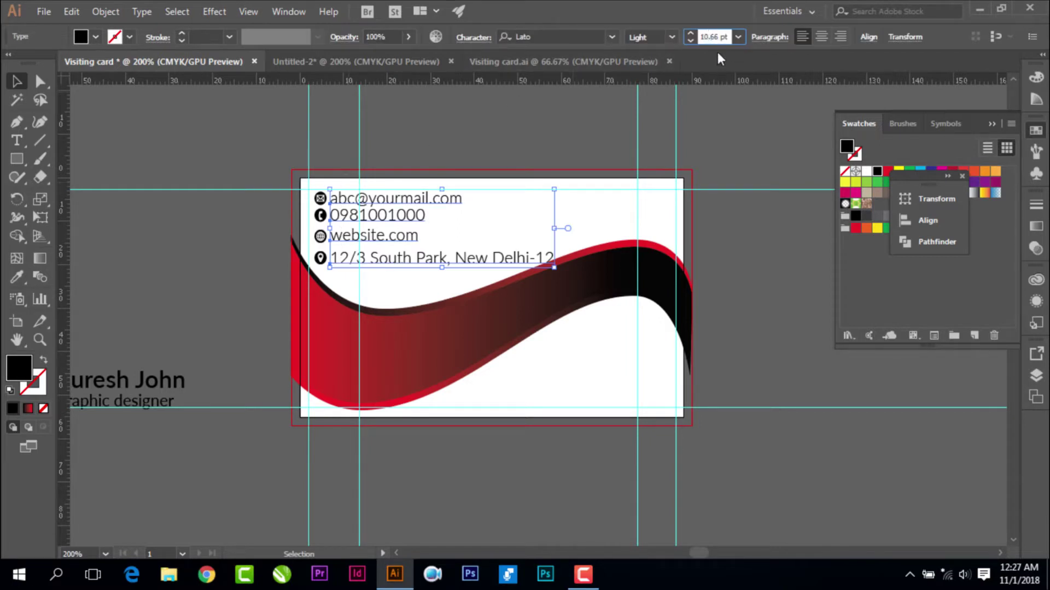
pyautogui.write('100')
pyautogui.press('Return')
pyautogui.click(711, 36)
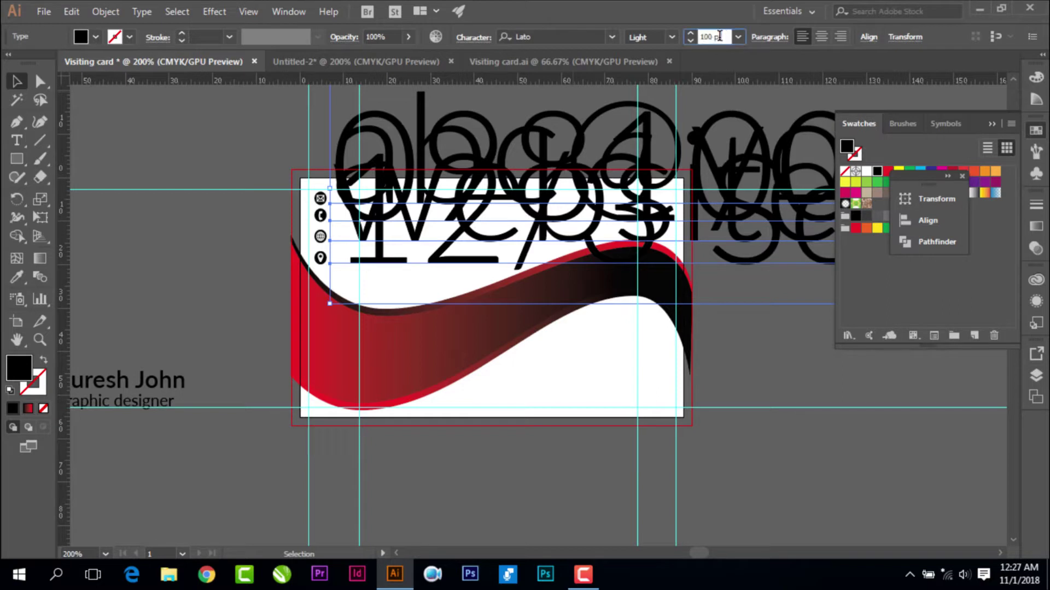
pyautogui.press('Return')
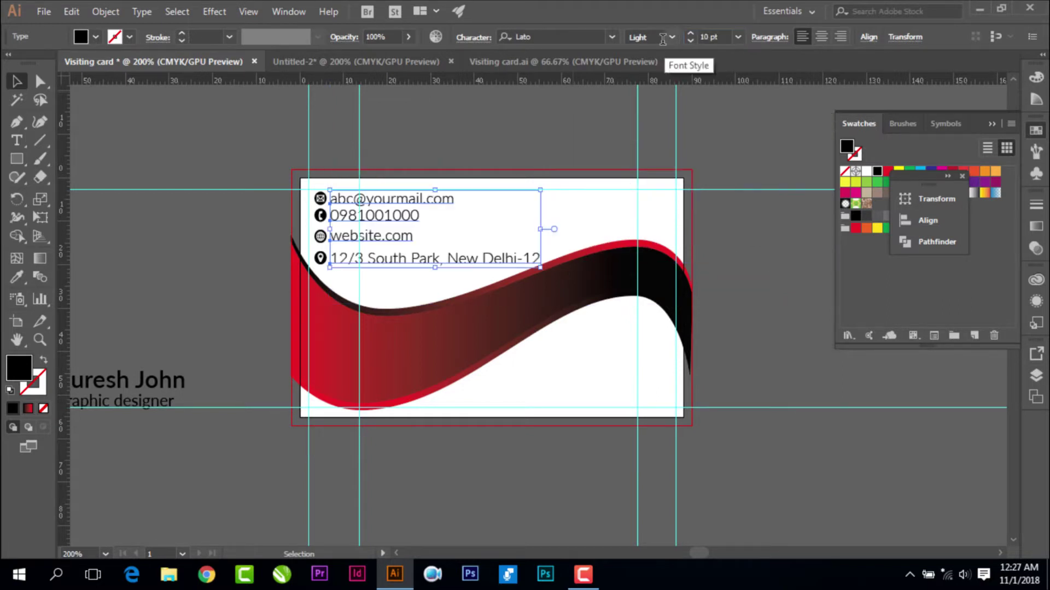
pyautogui.click(760, 205)
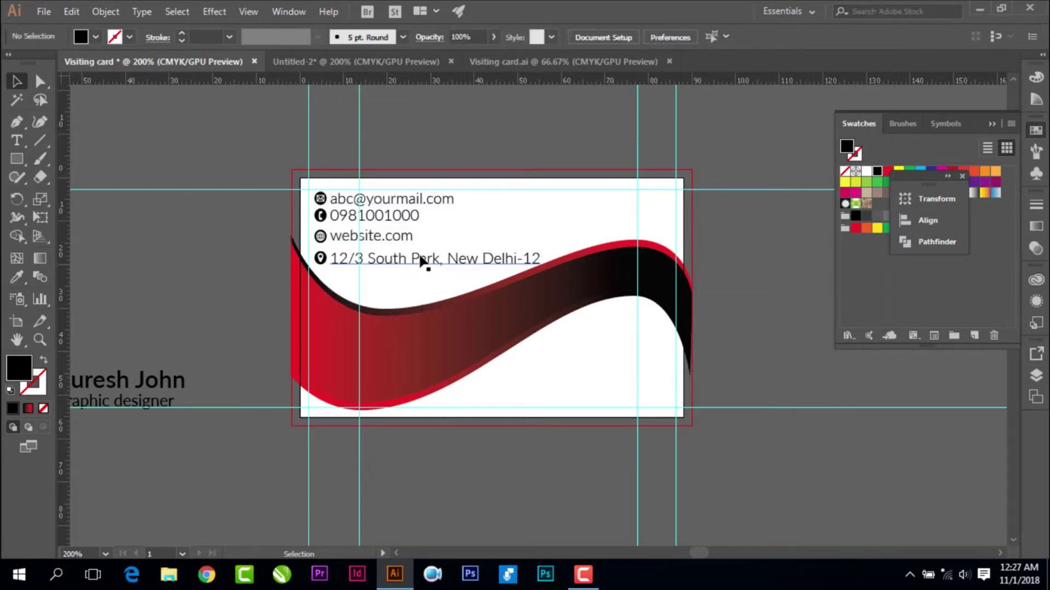
pyautogui.moveTo(98, 383); pyautogui.dragTo(428, 336)
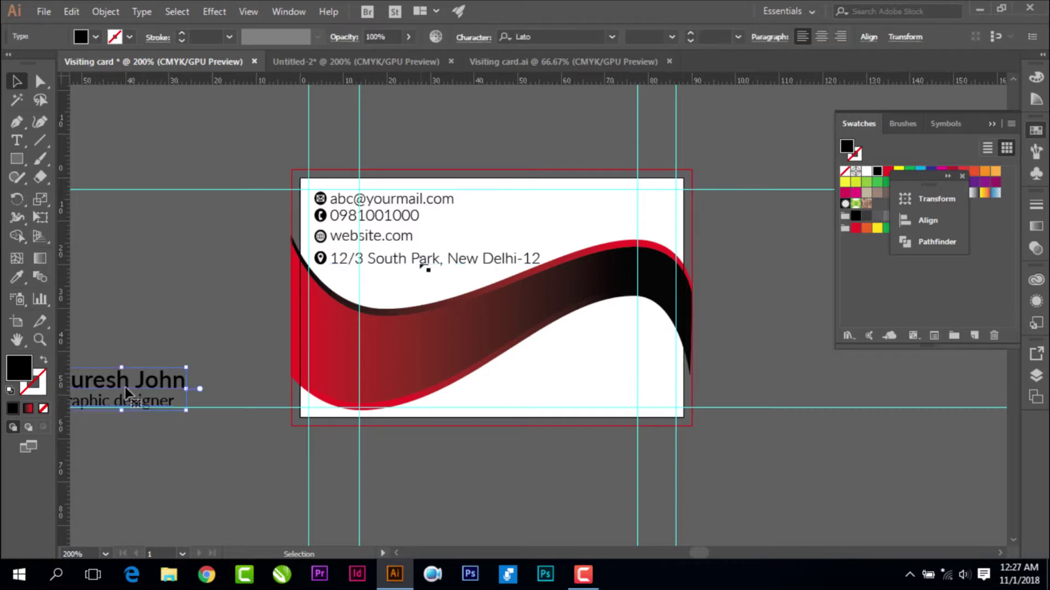
# Place the name block over the red wave and colour the name white
pyautogui.moveTo(429, 336); pyautogui.dragTo(381, 344)
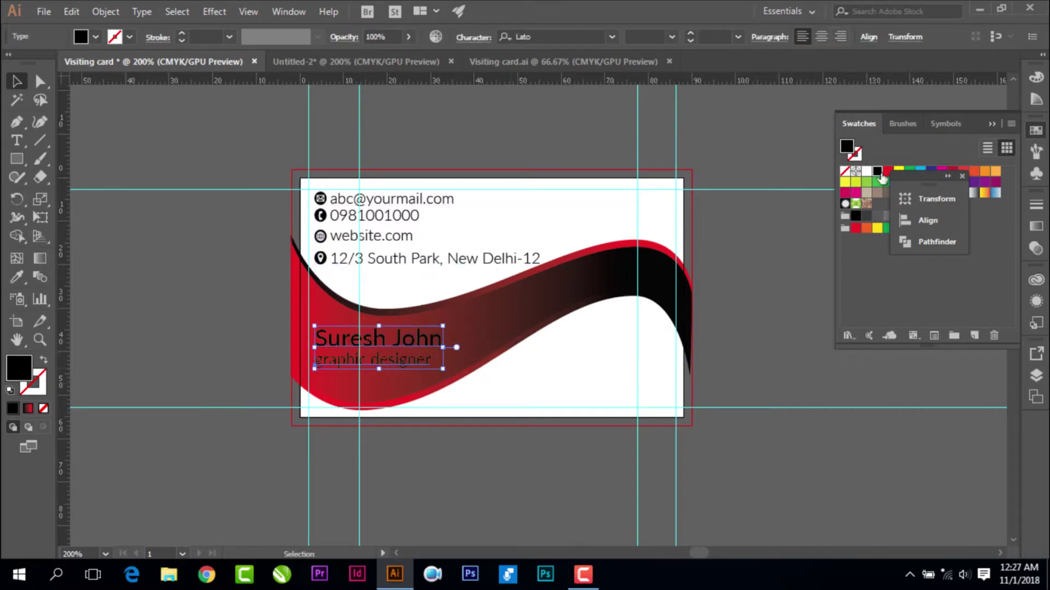
pyautogui.click(345, 391)
pyautogui.click(379, 340)
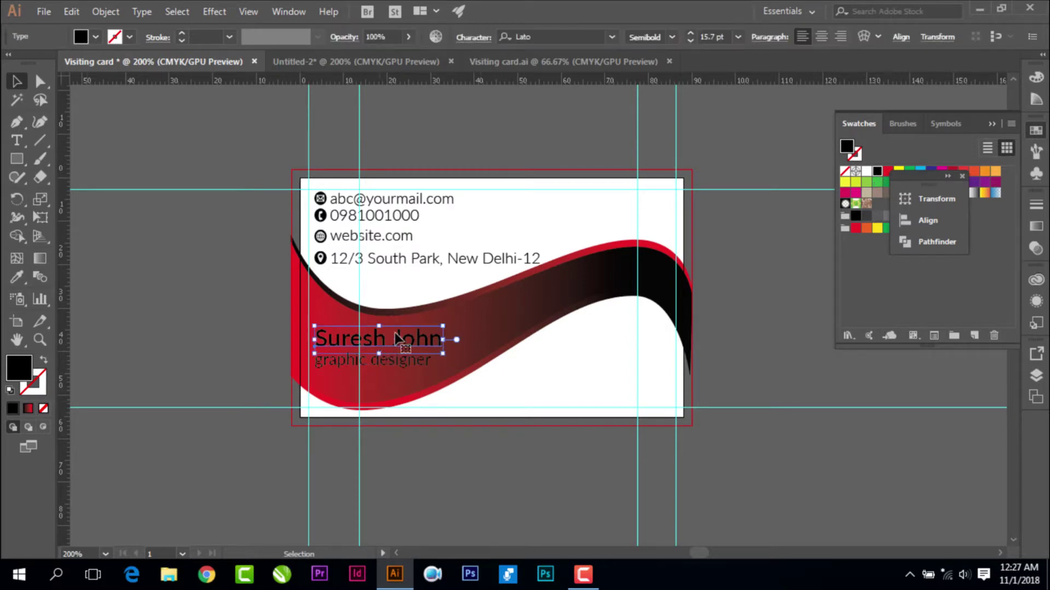
pyautogui.click(865, 173)
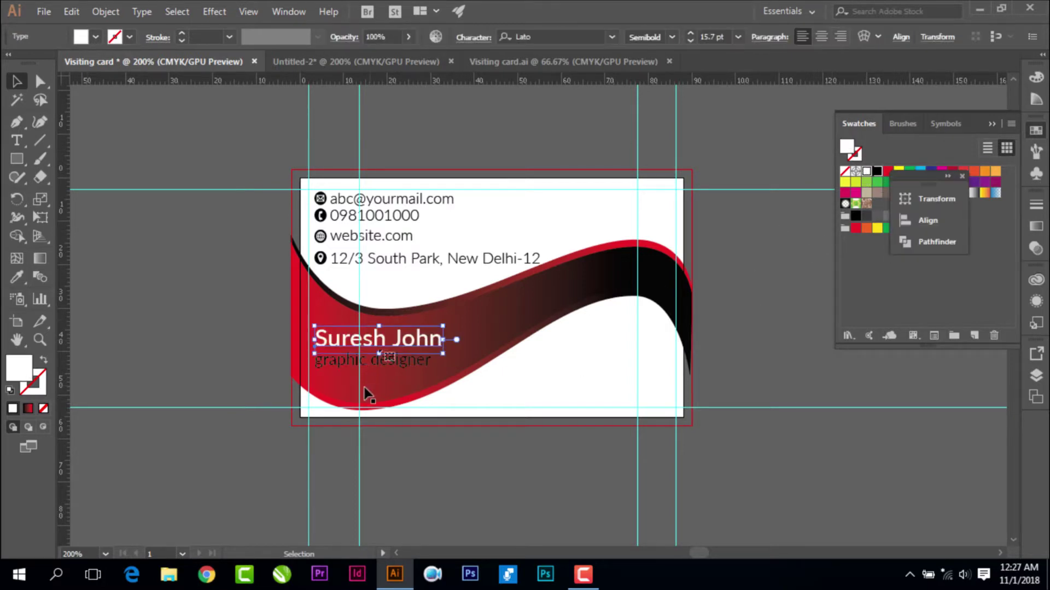
# Give the 'graphic designer' title the yellow swatch
pyautogui.click(376, 361)
pyautogui.click(887, 171)
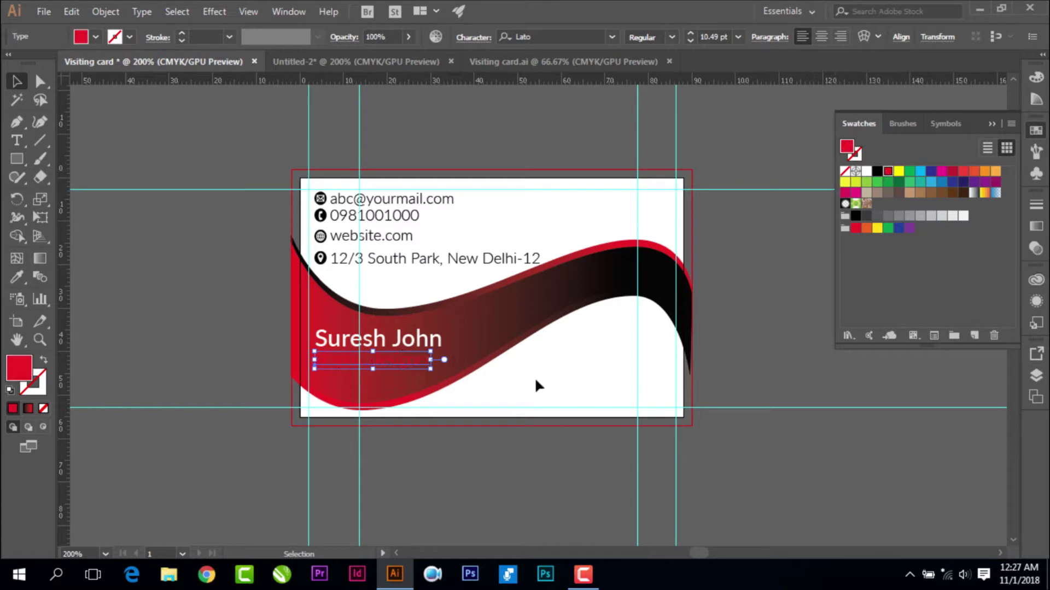
pyautogui.click(536, 384)
pyautogui.click(410, 366)
pyautogui.click(887, 172)
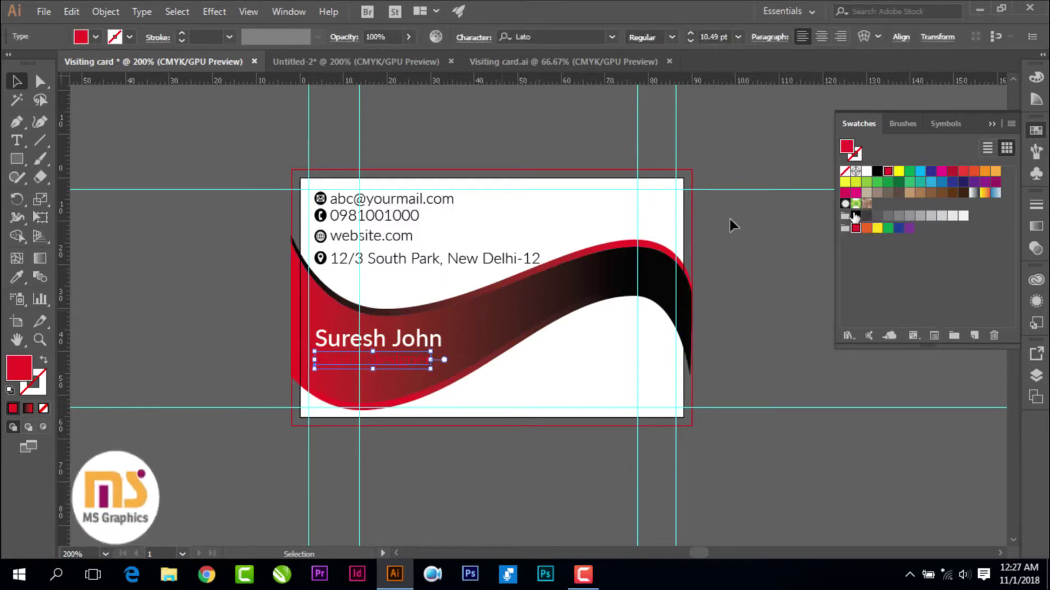
pyautogui.click(898, 171)
pyautogui.click(739, 254)
pyautogui.scroll(-1, 586, 313)
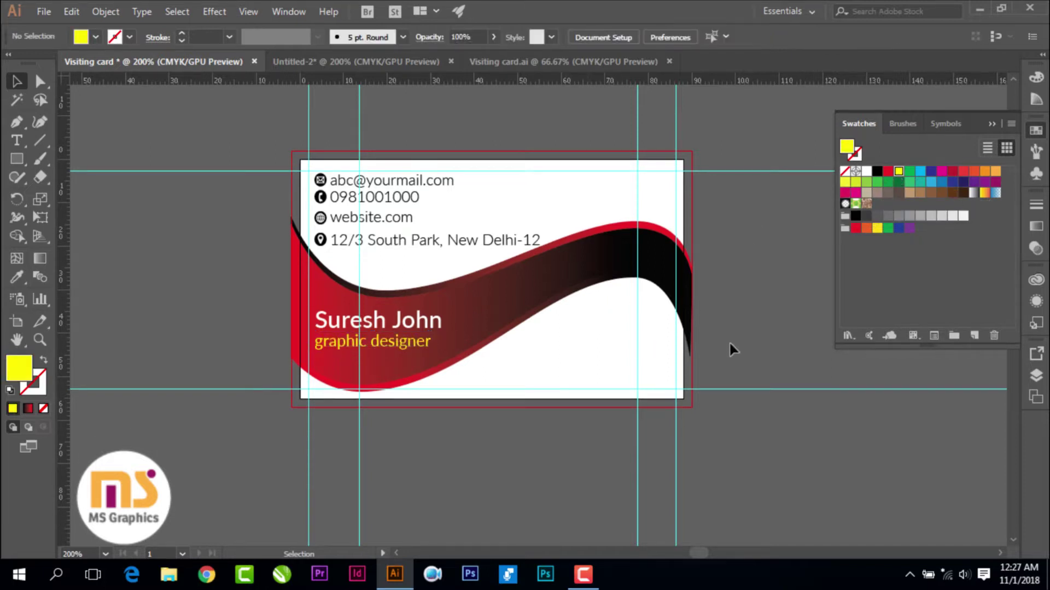
pyautogui.hscroll(1, 739, 340)
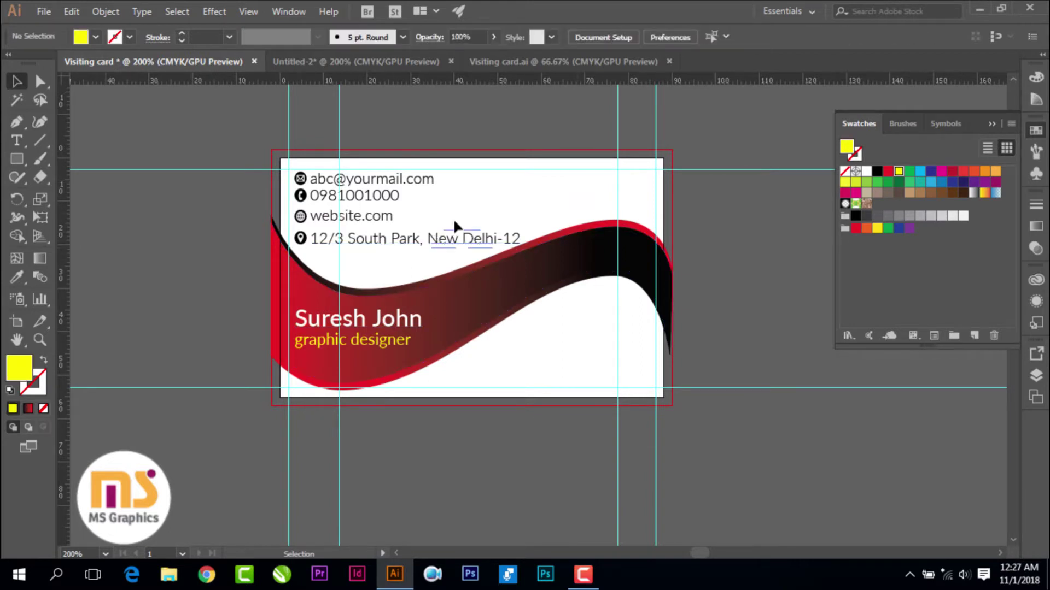
# Vertically centre the phone icon with its number and group them
pyautogui.click(377, 216)
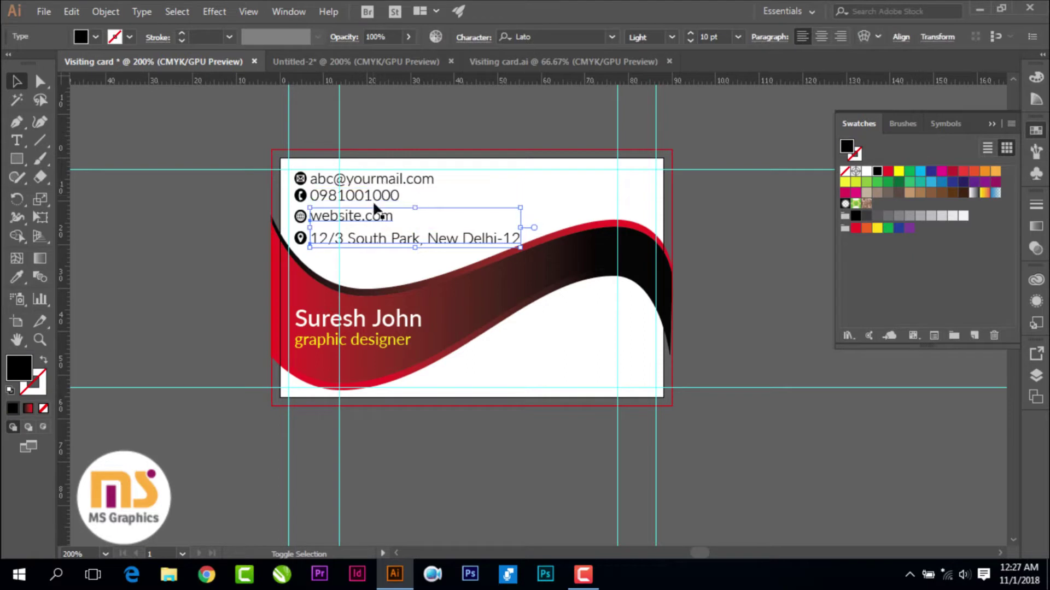
pyautogui.click(301, 195)
pyautogui.keyDown('shift'); pyautogui.click(376, 214); pyautogui.keyUp('shift')
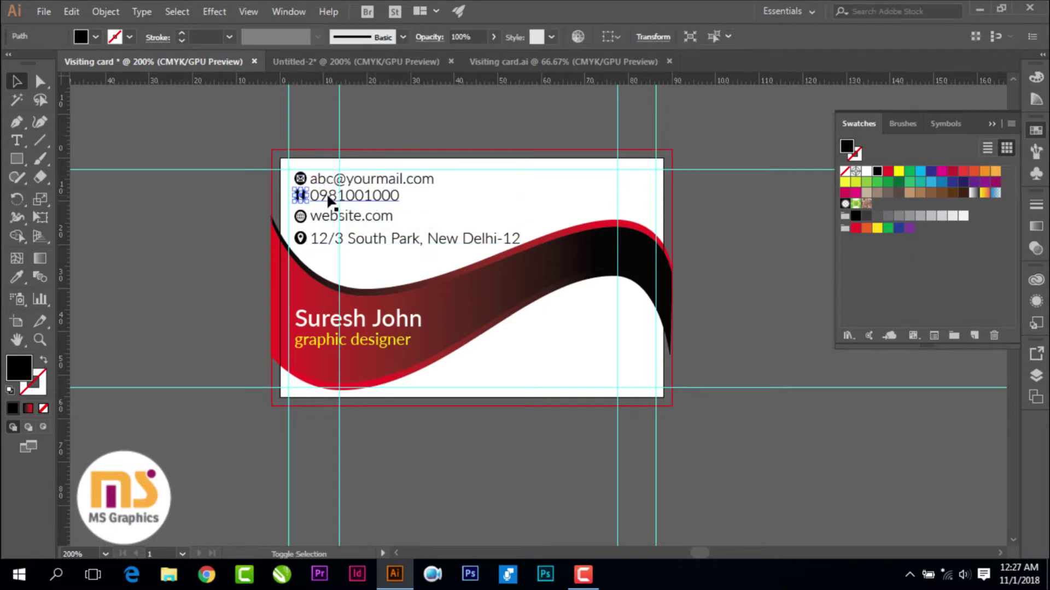
pyautogui.keyDown('shift'); pyautogui.click(372, 197); pyautogui.keyUp('shift')
pyautogui.press('z')
pyautogui.moveTo(334, 182); pyautogui.dragTo(350, 178)
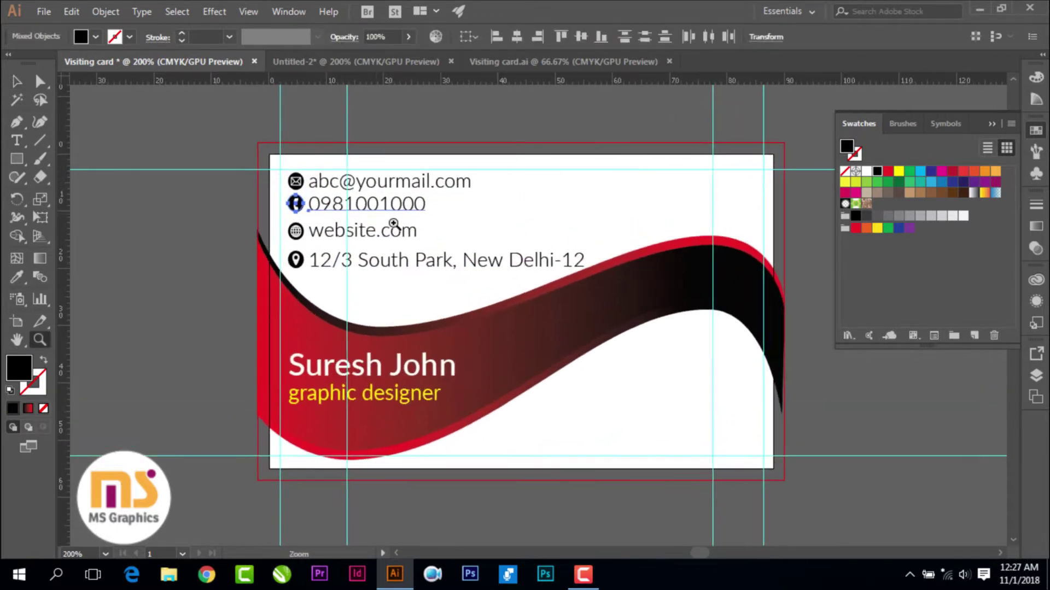
pyautogui.click(580, 37)
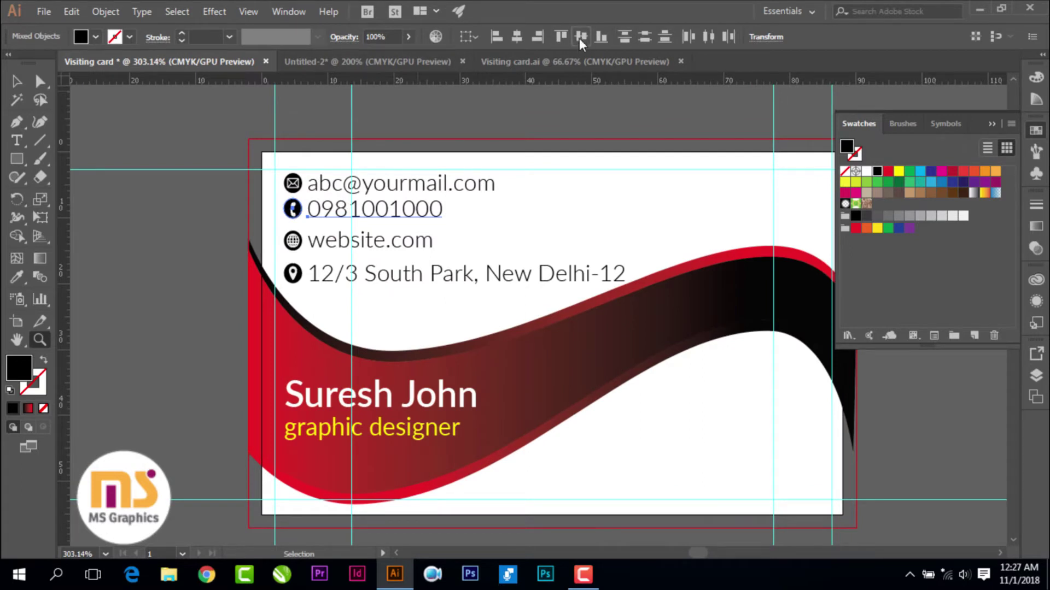
pyautogui.press('v')
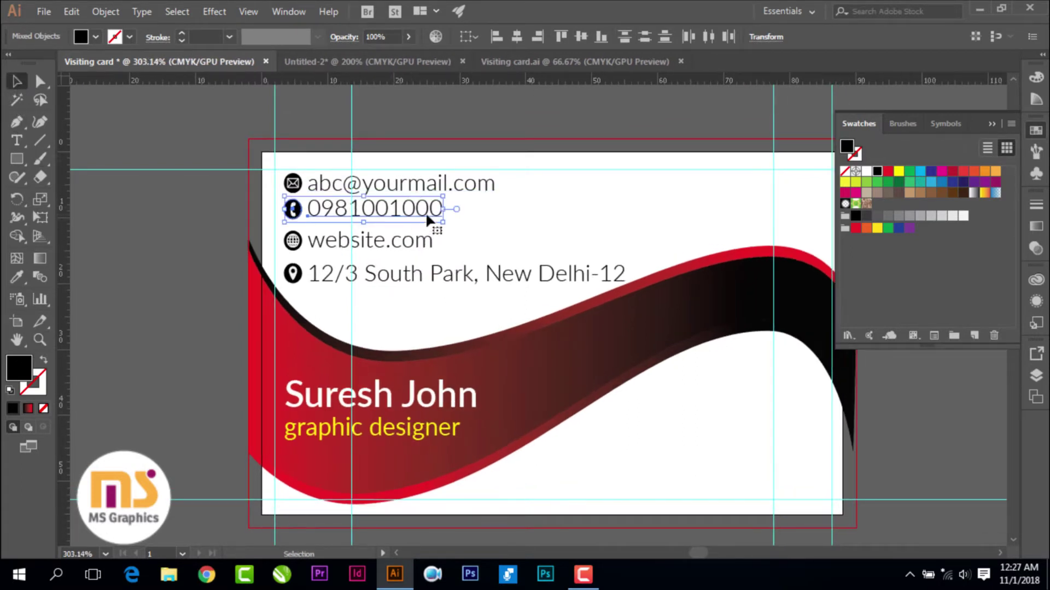
pyautogui.hotkey('ctrl', 'g')
# Group the envelope icon with the email address, then check the contact line groups
pyautogui.click(326, 187)
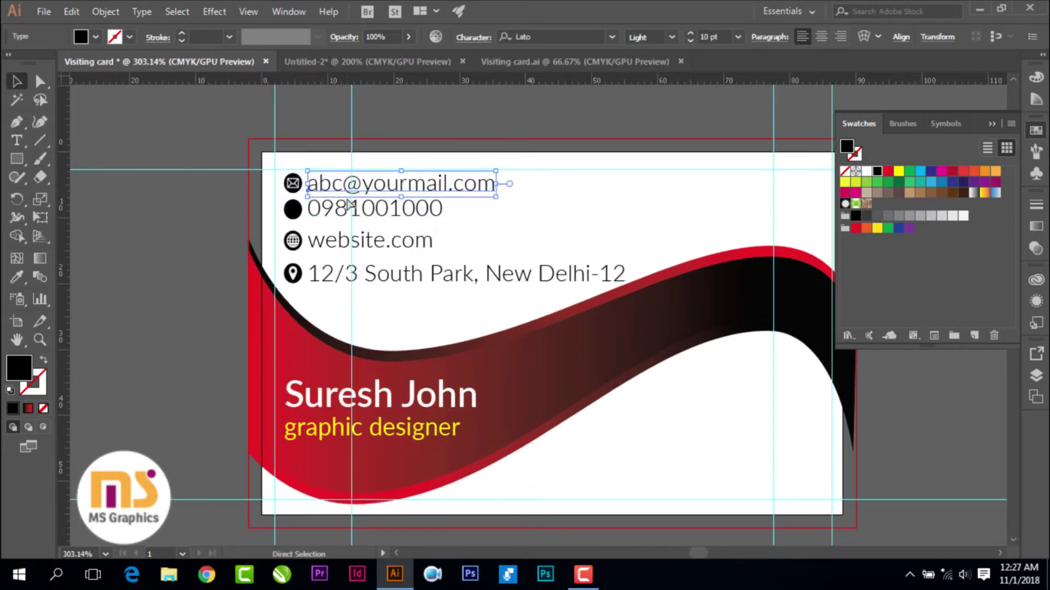
pyautogui.keyDown('shift'); pyautogui.click(293, 183); pyautogui.keyUp('shift')
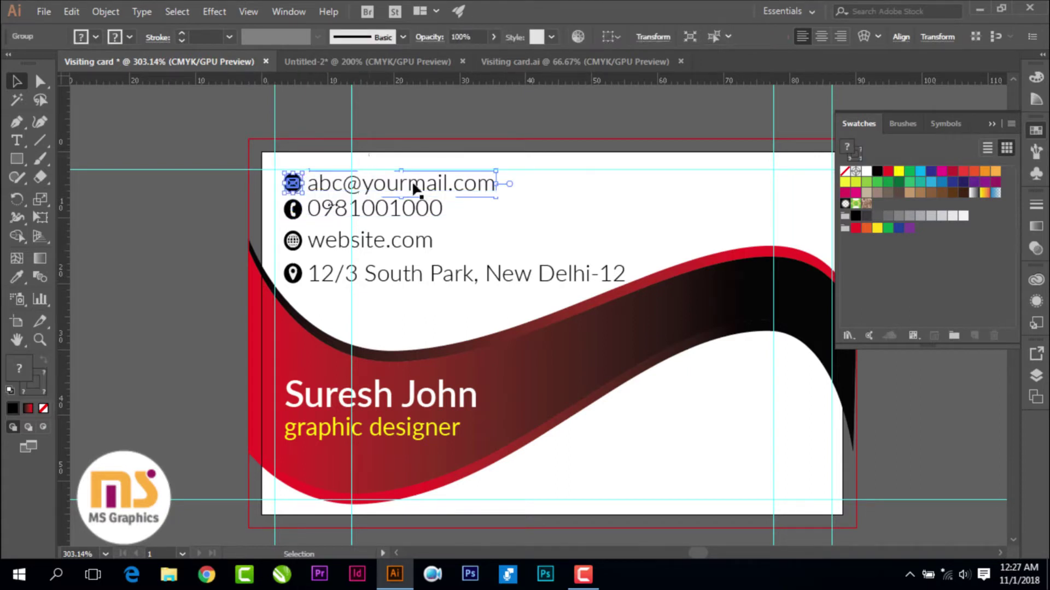
pyautogui.click(420, 254)
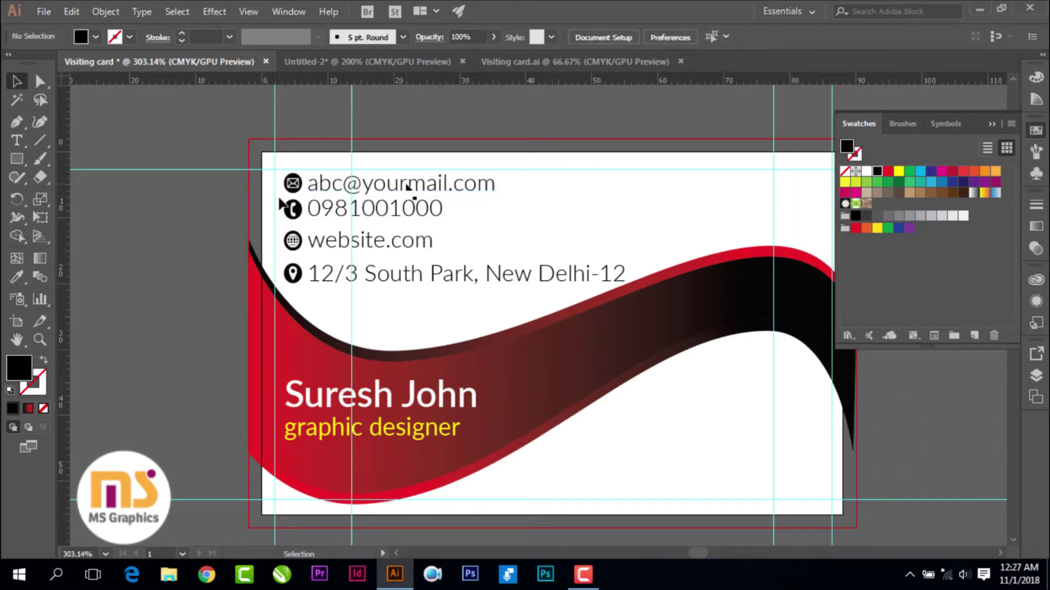
pyautogui.click(378, 214)
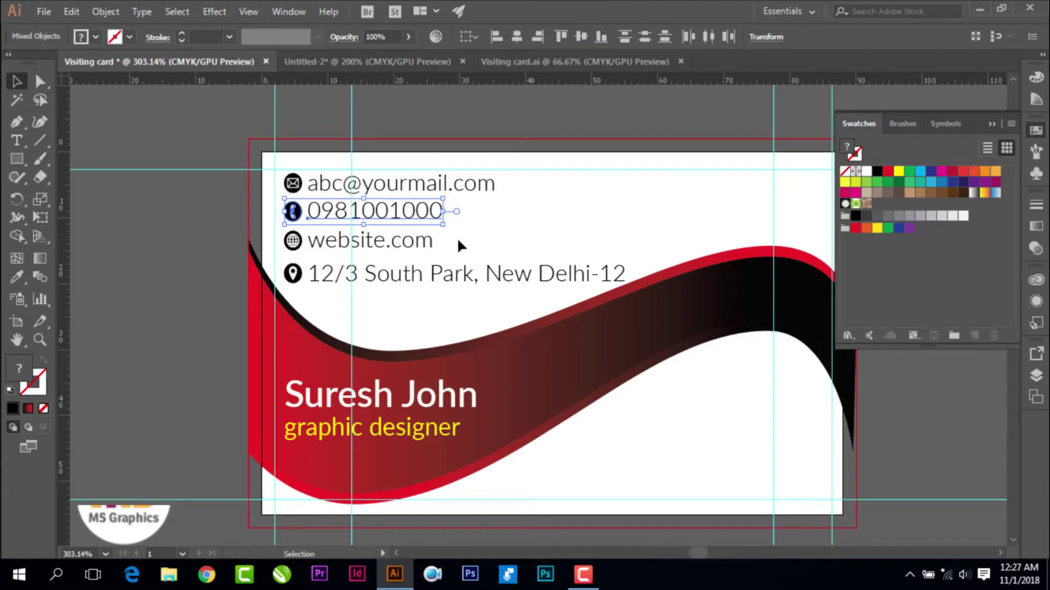
pyautogui.click(565, 218)
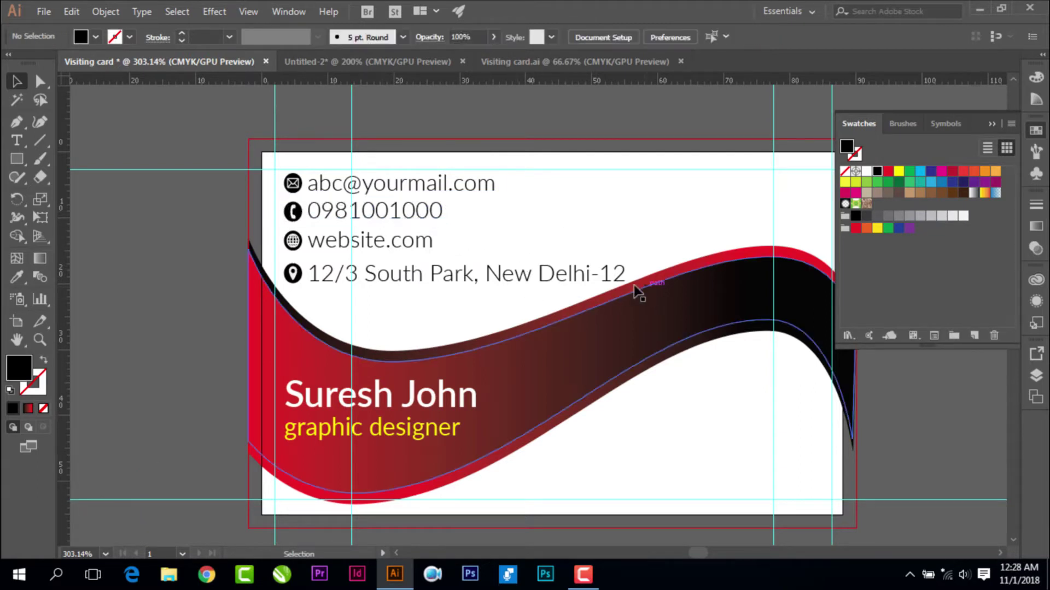
pyautogui.click(603, 282)
pyautogui.click(660, 274)
pyautogui.scroll(-1, 661, 277)
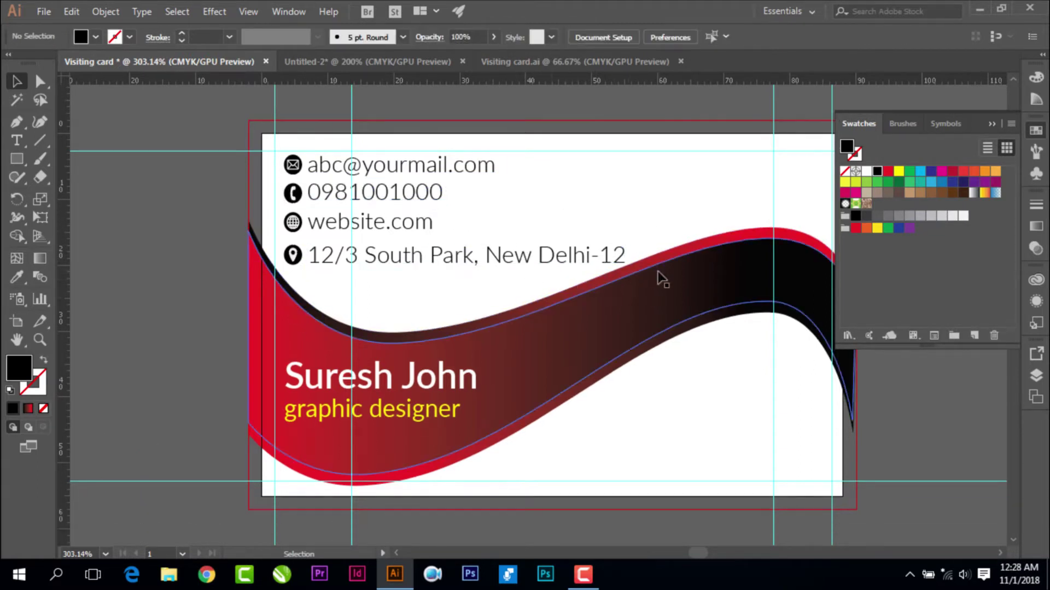
pyautogui.hscroll(3, 667, 312)
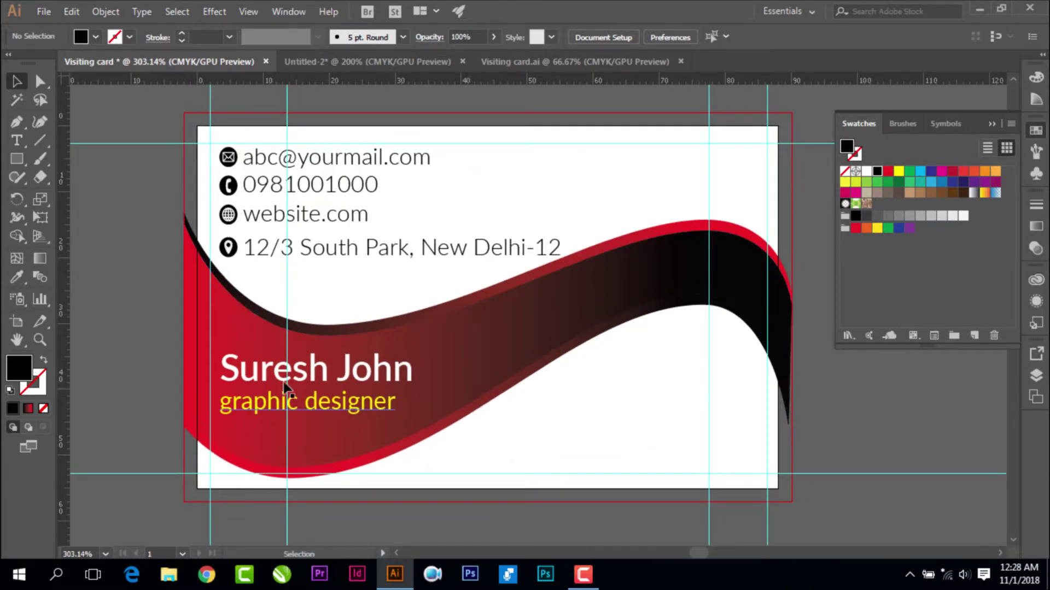
pyautogui.moveTo(288, 375)
pyautogui.mouseDown()
pyautogui.moveTo(666, 382)
pyautogui.moveTo(613, 394)
pyautogui.mouseUp()
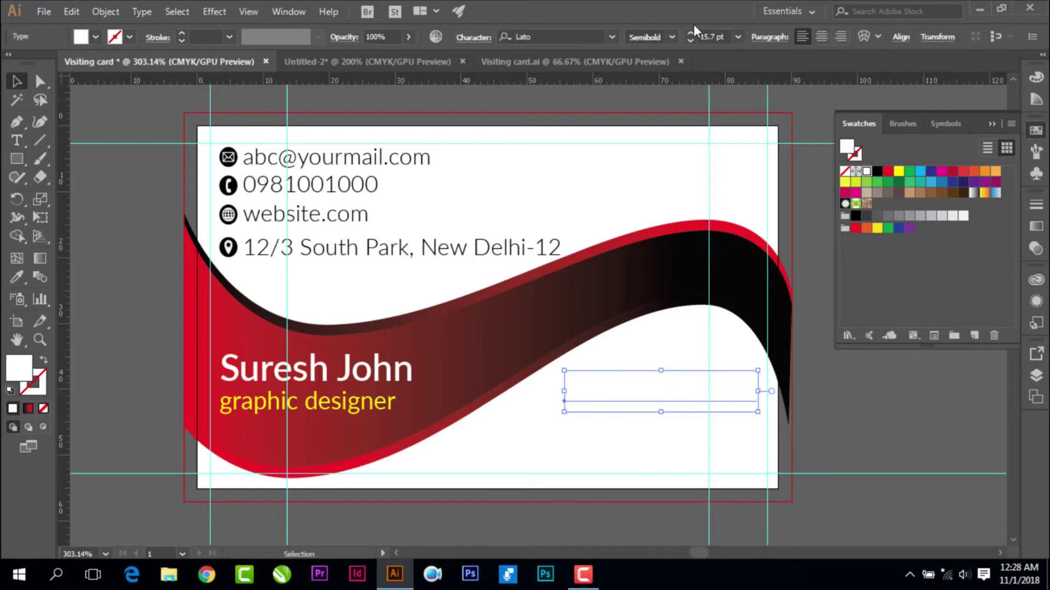
pyautogui.click(727, 37)
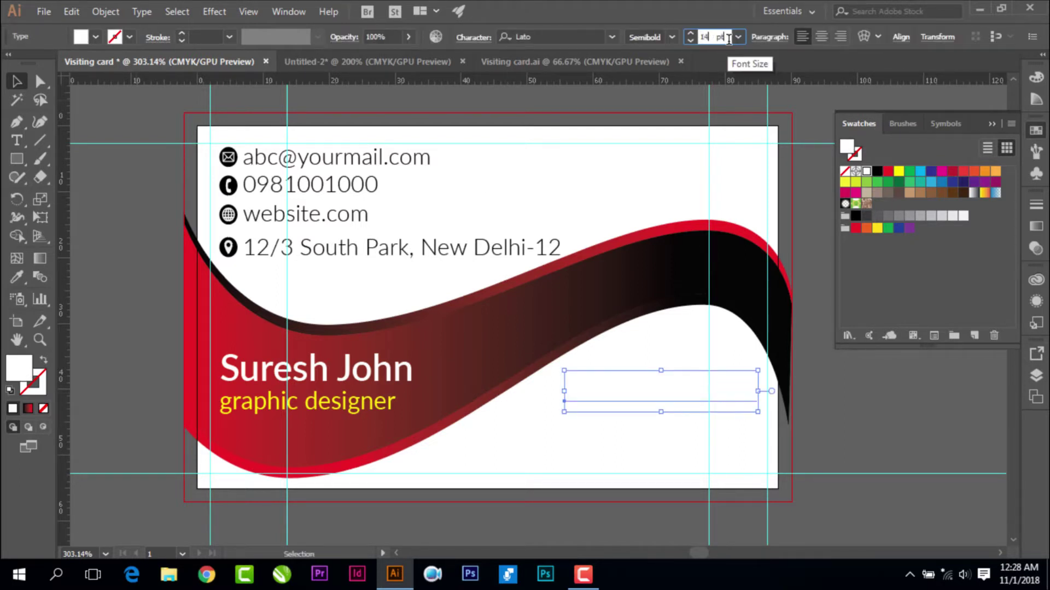
pyautogui.press('Return')
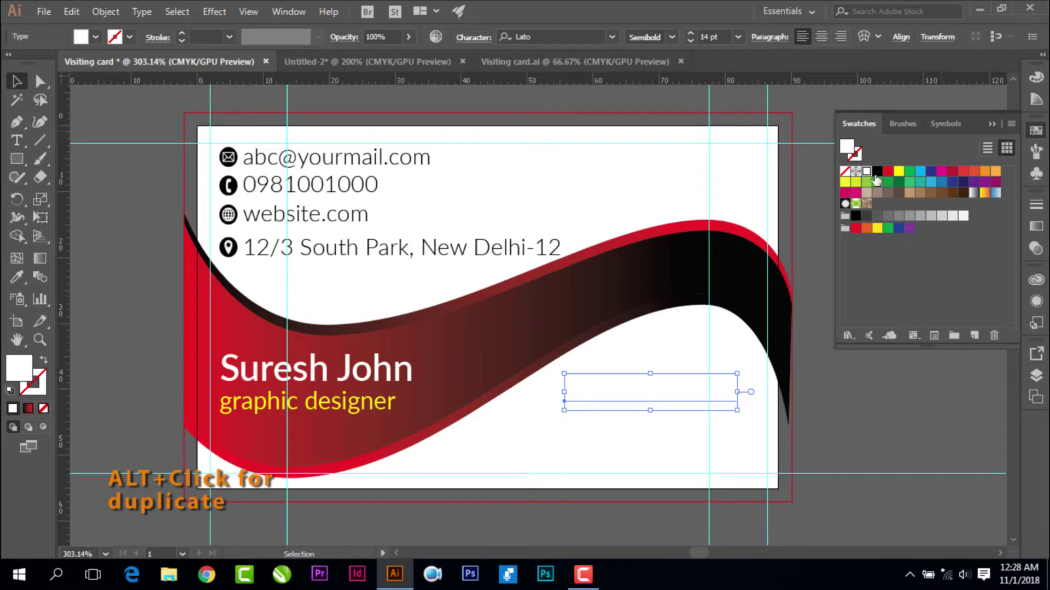
pyautogui.click(877, 173)
pyautogui.moveTo(656, 392); pyautogui.dragTo(645, 405)
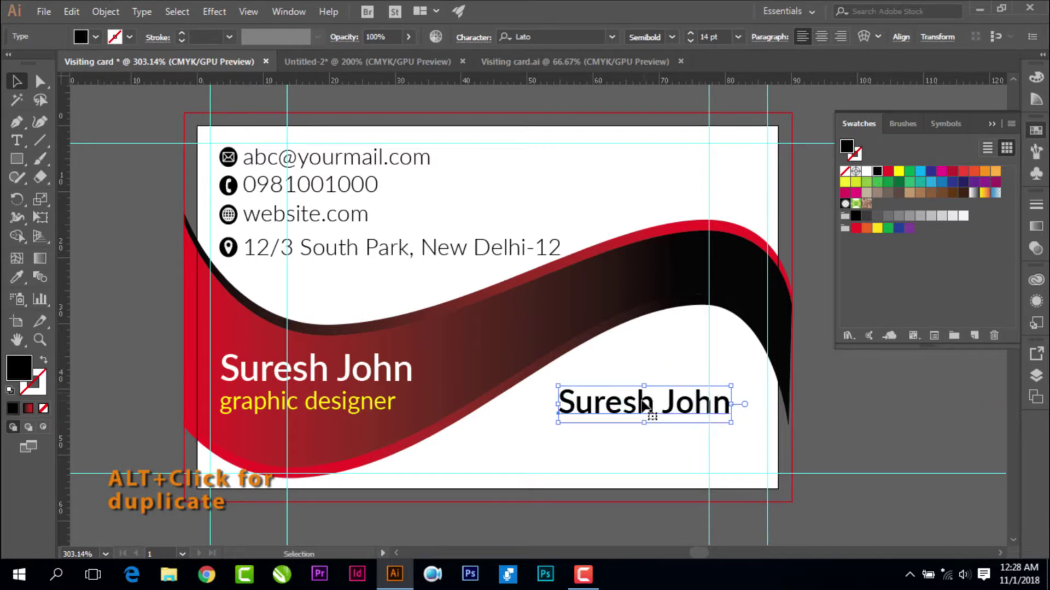
# Retype the copy as 'Your Company Name' at 12 pt
pyautogui.doubleClick(644, 405)
pyautogui.write('Your')
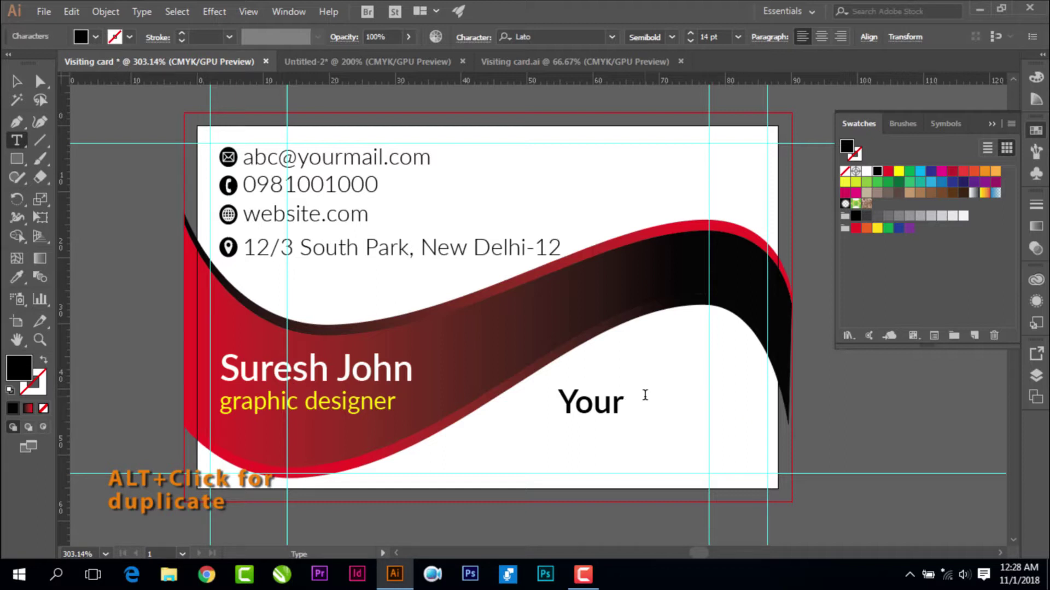
pyautogui.write(' Company')
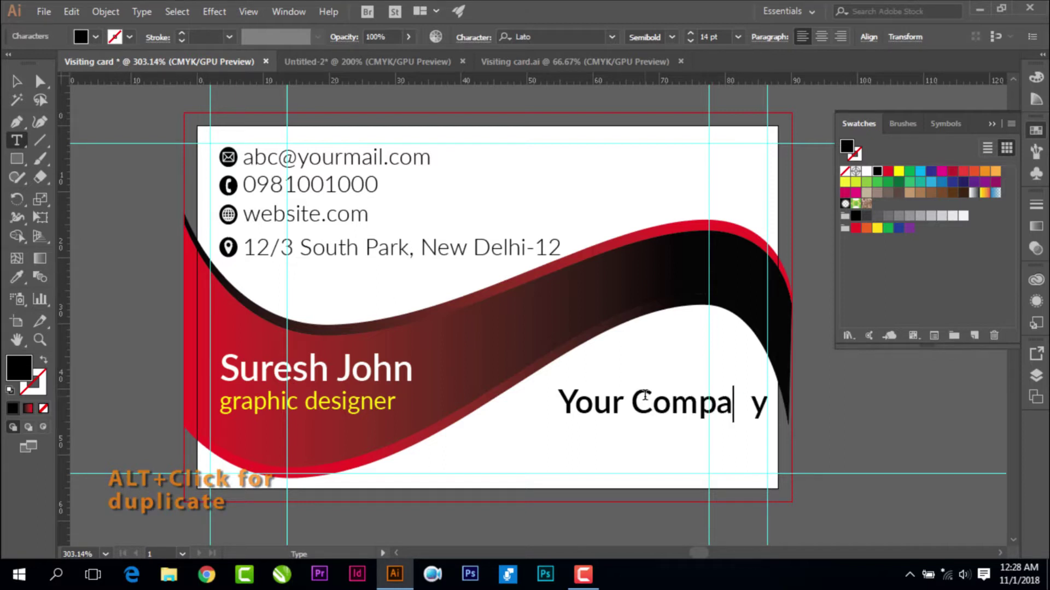
pyautogui.write(' Name')
pyautogui.hotkey('ctrl', 'a')
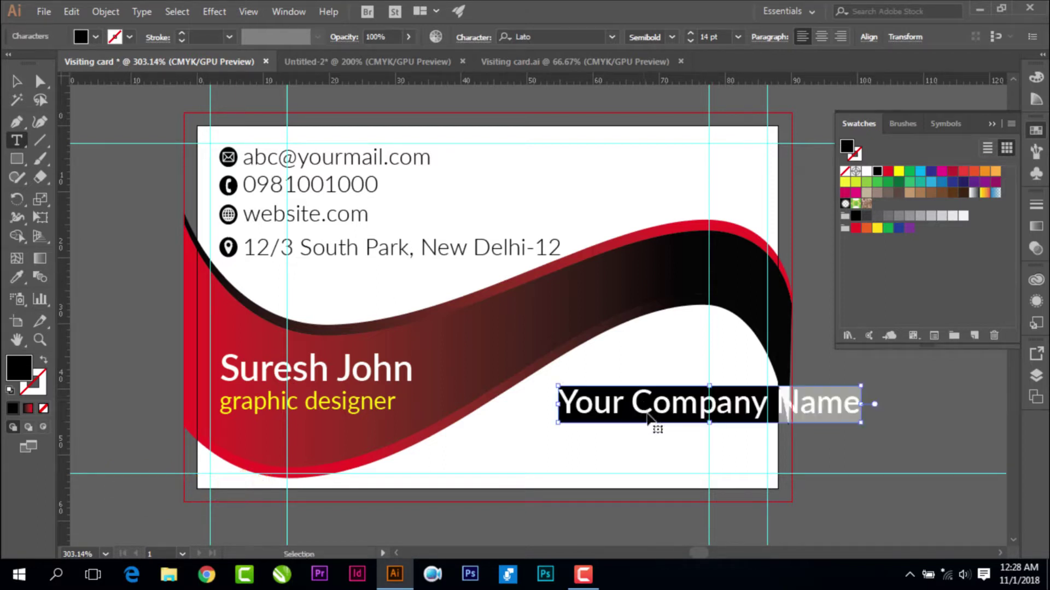
pyautogui.click(711, 37)
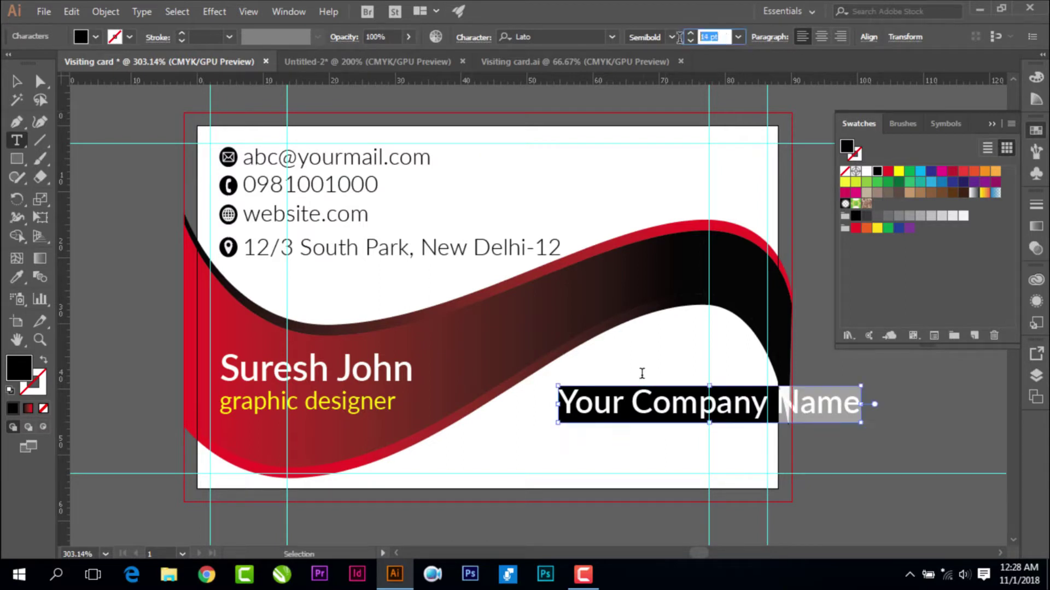
pyautogui.write('12')
pyautogui.press('Return')
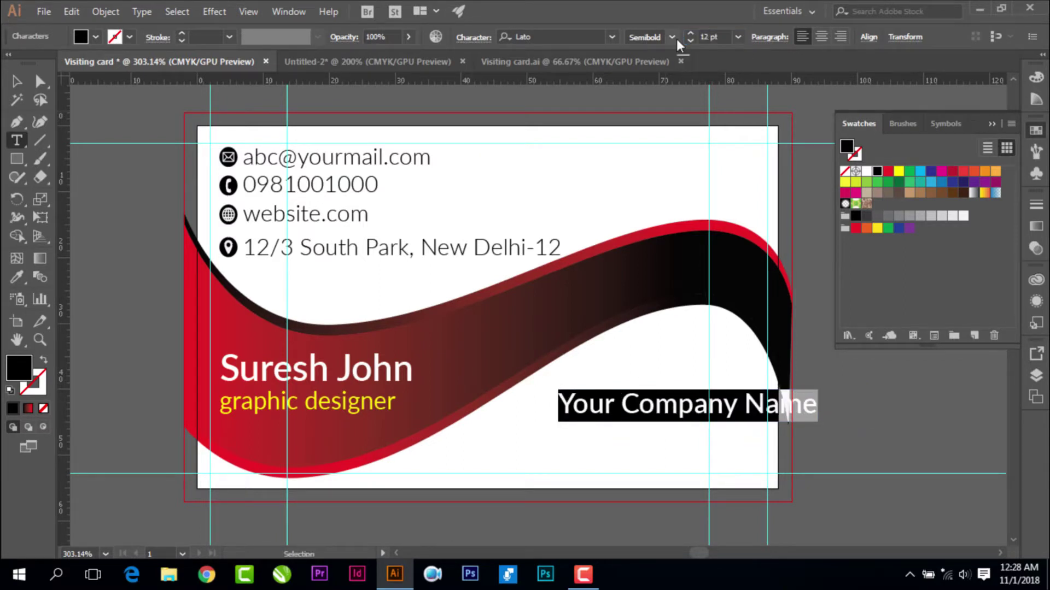
pyautogui.click(16, 81)
# Undo the stacking change and move the company name left and down below the wave
pyautogui.hotkey('ctrl', '[')
pyautogui.click(151, 133)
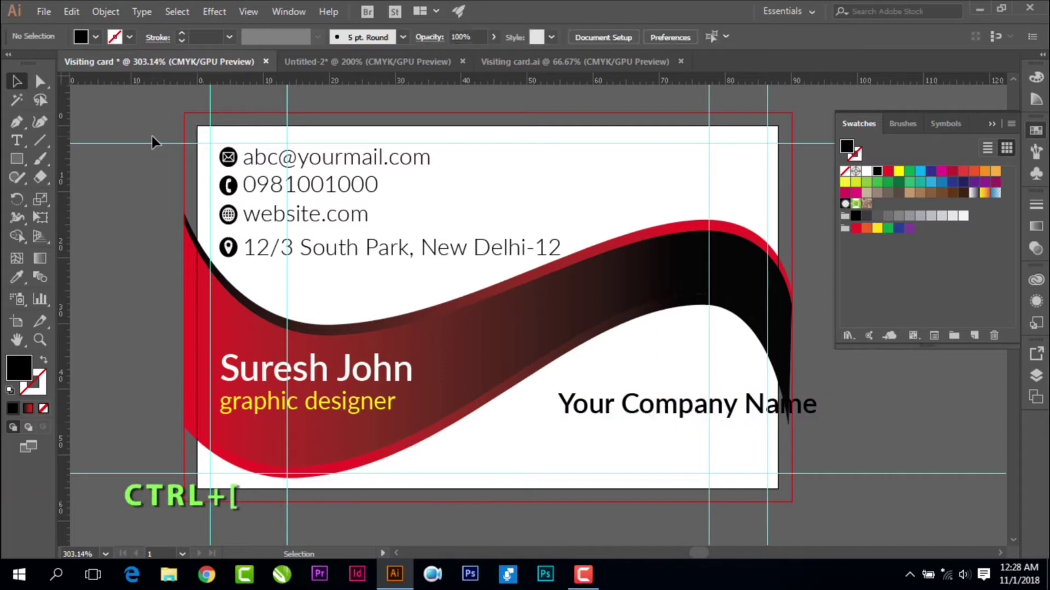
pyautogui.hotkey('ctrl', 'z')
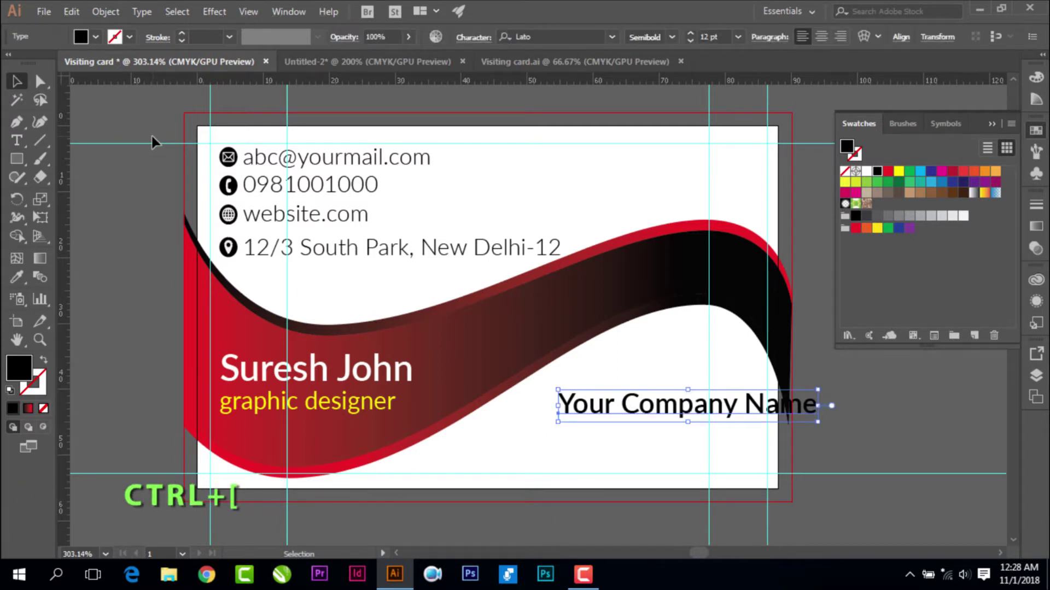
pyautogui.hotkey('ctrl', 'z')
pyautogui.moveTo(654, 424); pyautogui.dragTo(624, 411)
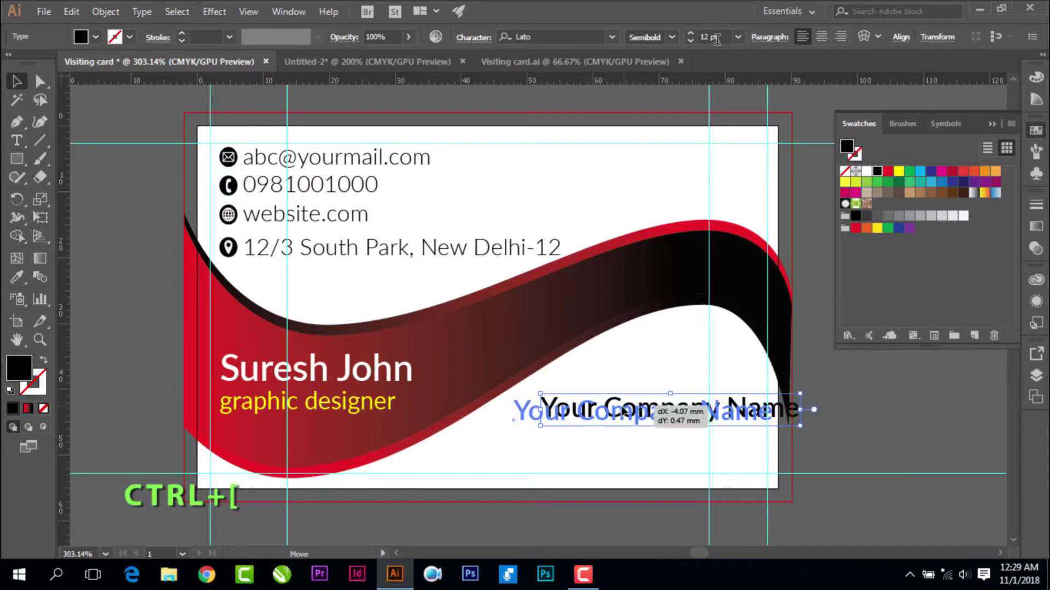
pyautogui.click(856, 418)
pyautogui.moveTo(719, 419); pyautogui.dragTo(704, 425)
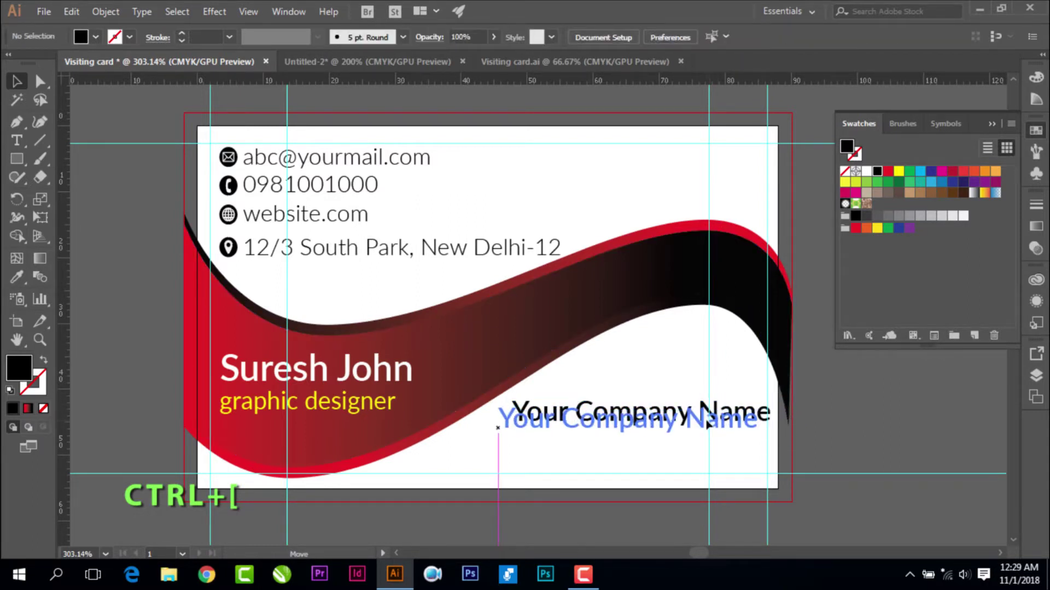
pyautogui.moveTo(678, 426); pyautogui.dragTo(677, 425)
# Shrink the company name to 8 pt and set it under the wave at lower right
pyautogui.doubleClick(675, 421)
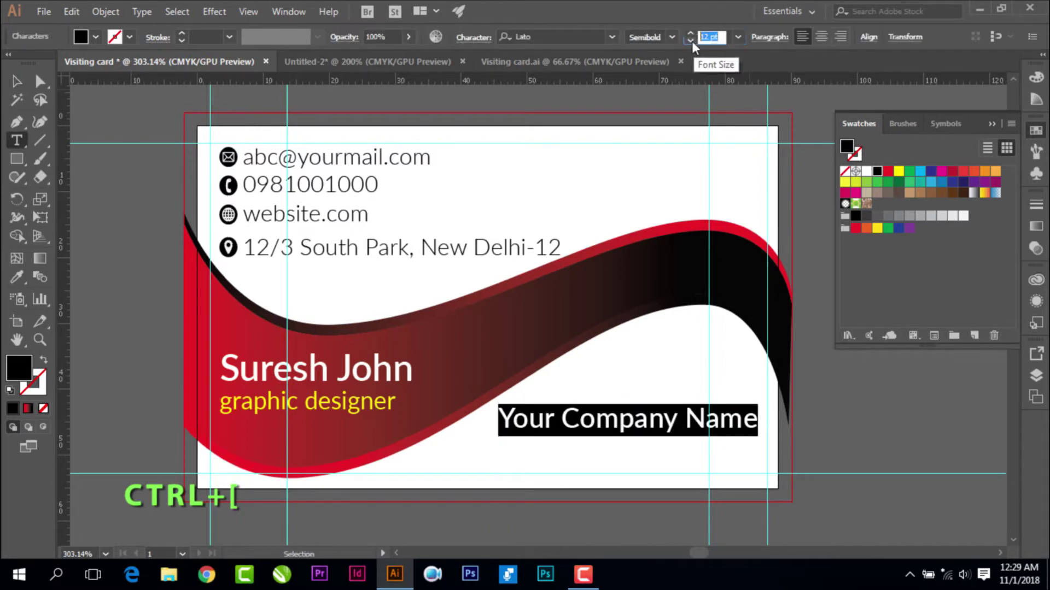
pyautogui.click(691, 41)
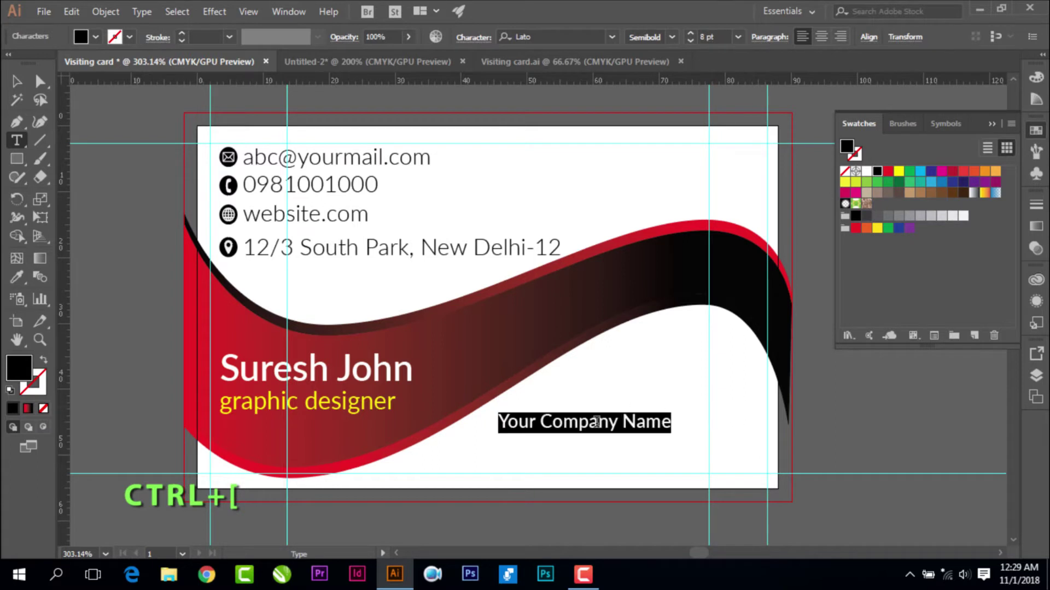
pyautogui.click(16, 81)
pyautogui.moveTo(574, 424); pyautogui.dragTo(685, 410)
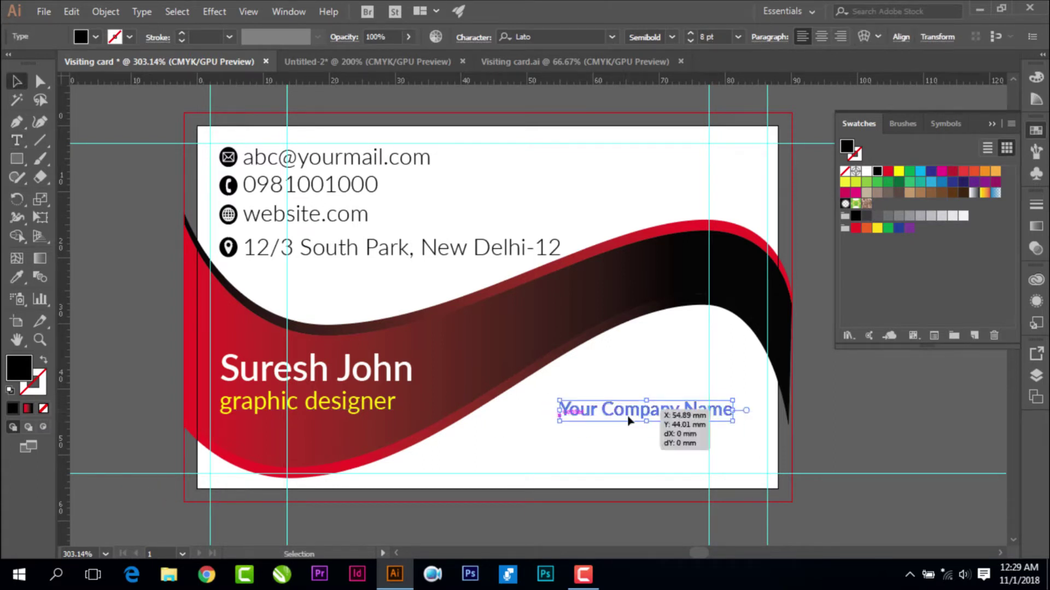
pyautogui.click(17, 158)
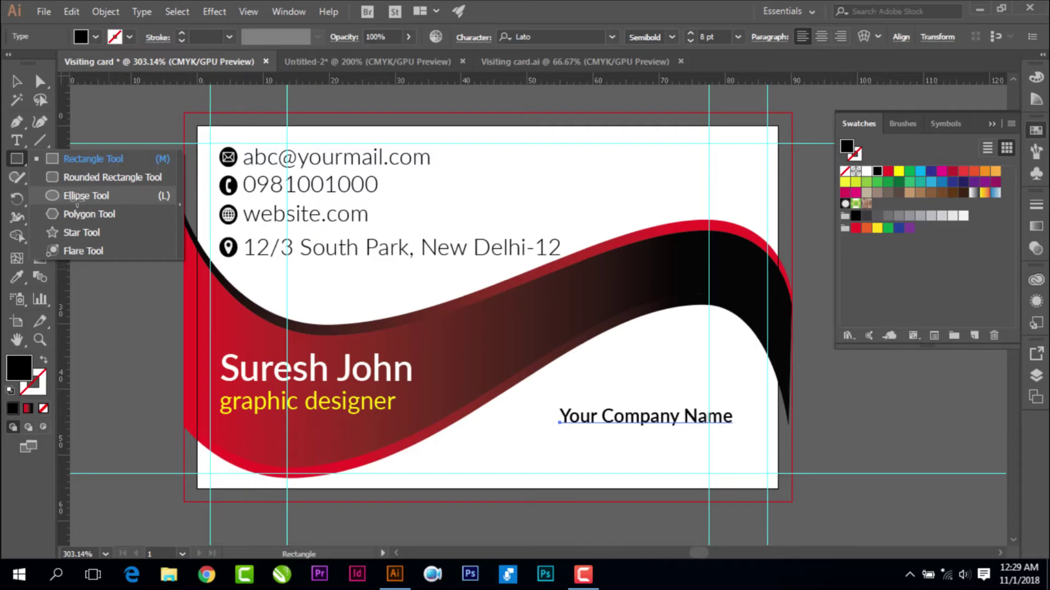
# Draw a circle above the company name, copy it, and colour the circles yellow, red and white
pyautogui.click(78, 200)
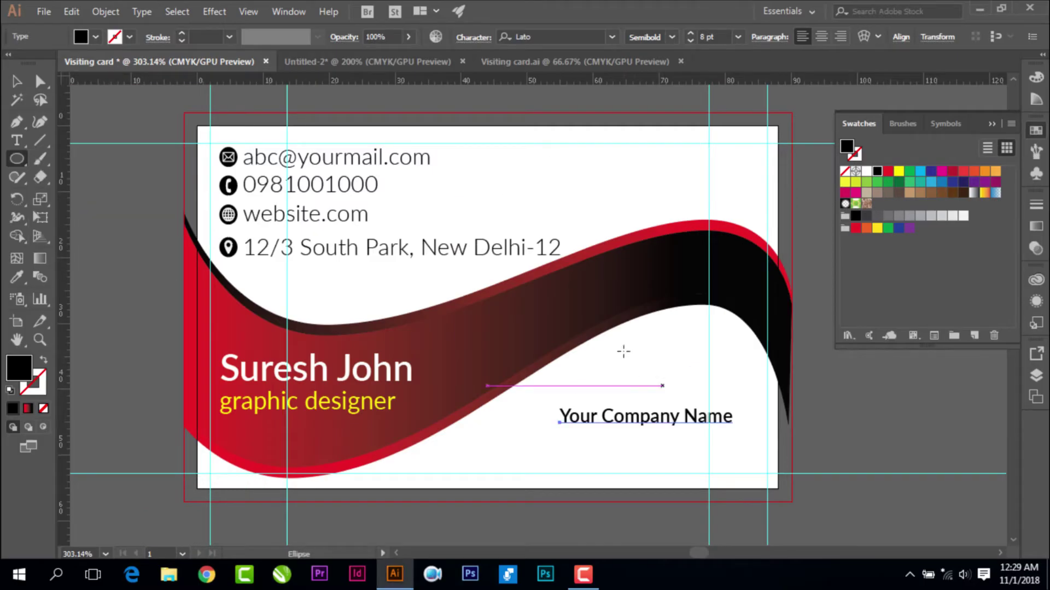
pyautogui.moveTo(623, 352); pyautogui.dragTo(658, 386)
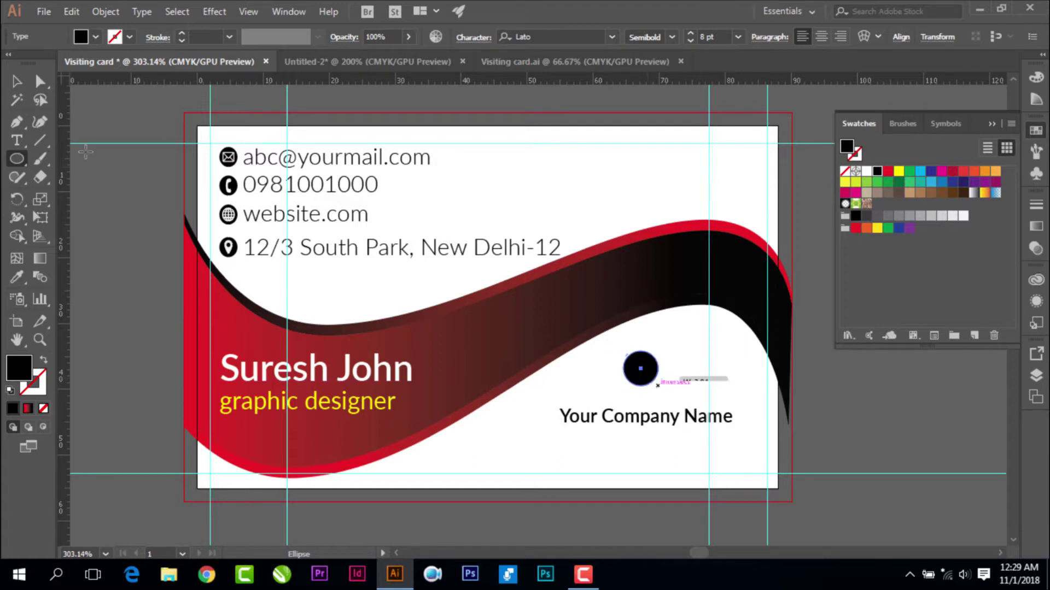
pyautogui.click(17, 81)
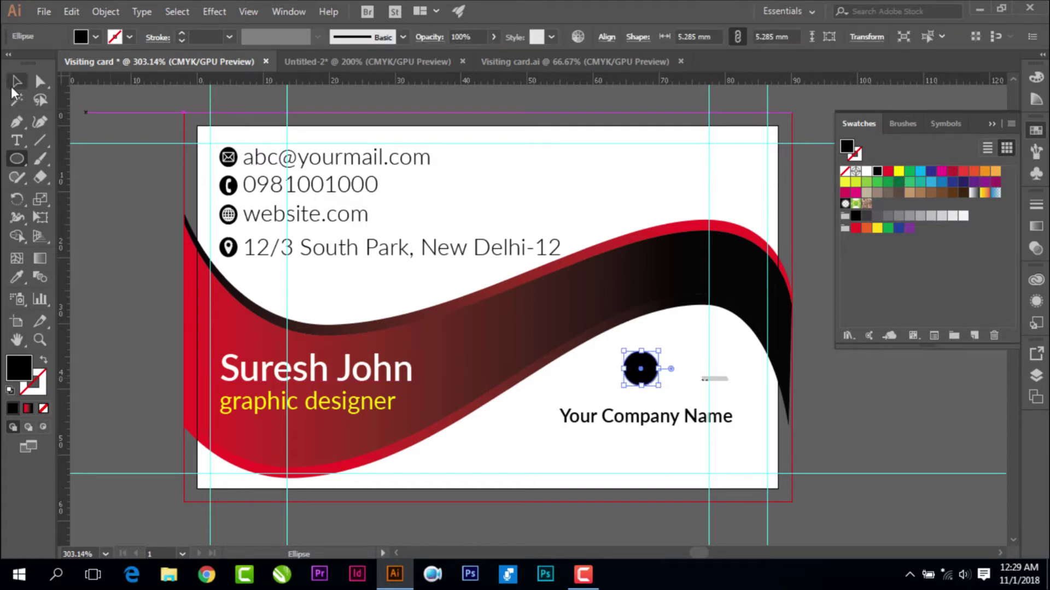
pyautogui.click(899, 172)
pyautogui.moveTo(646, 365)
pyautogui.mouseDown()
pyautogui.moveTo(655, 352)
pyautogui.moveTo(658, 375)
pyautogui.mouseUp()
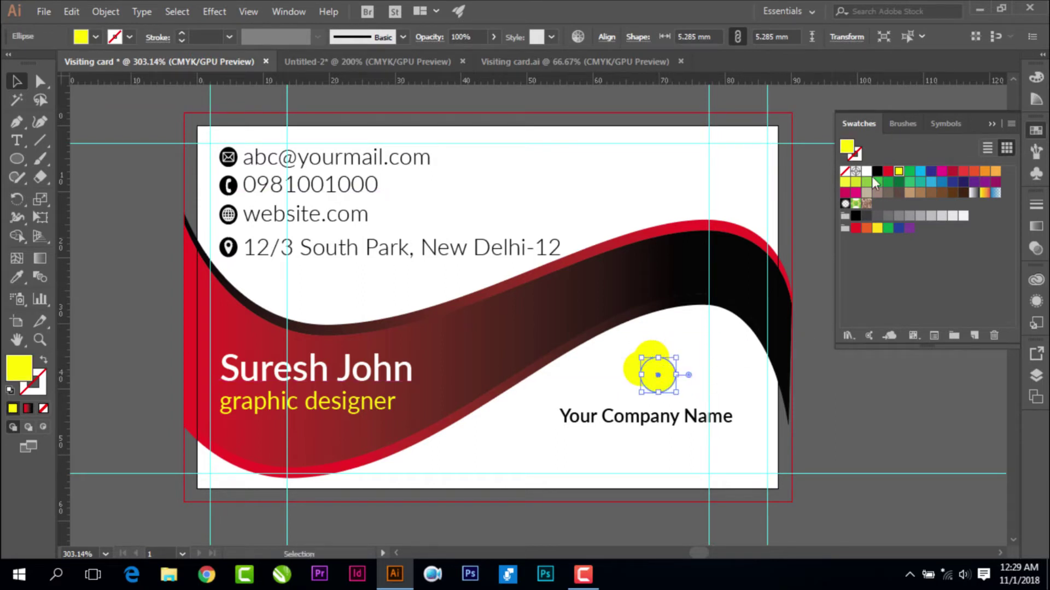
pyautogui.click(856, 215)
pyautogui.click(654, 352)
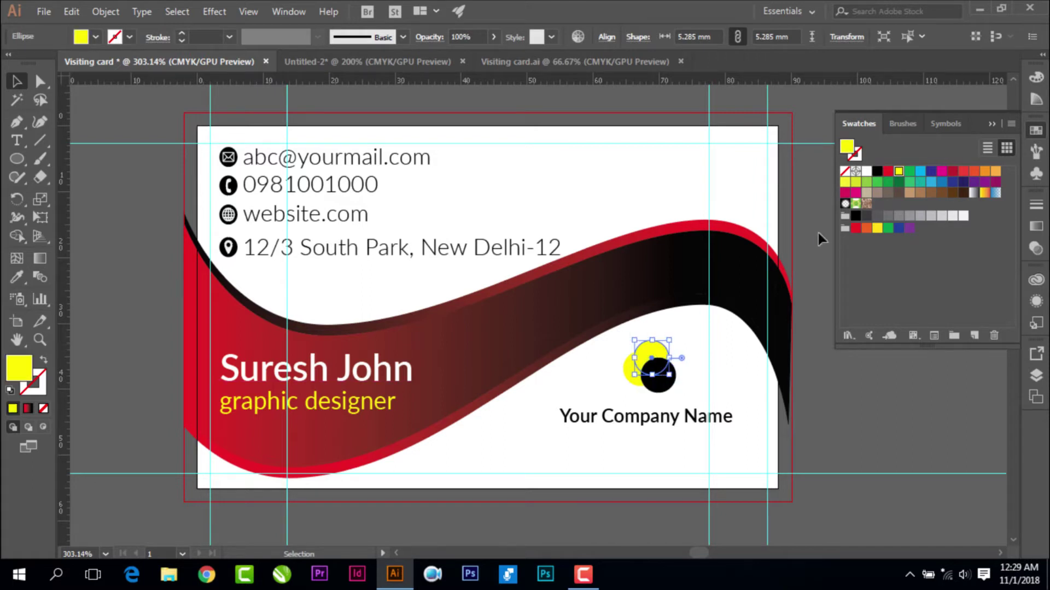
pyautogui.click(888, 171)
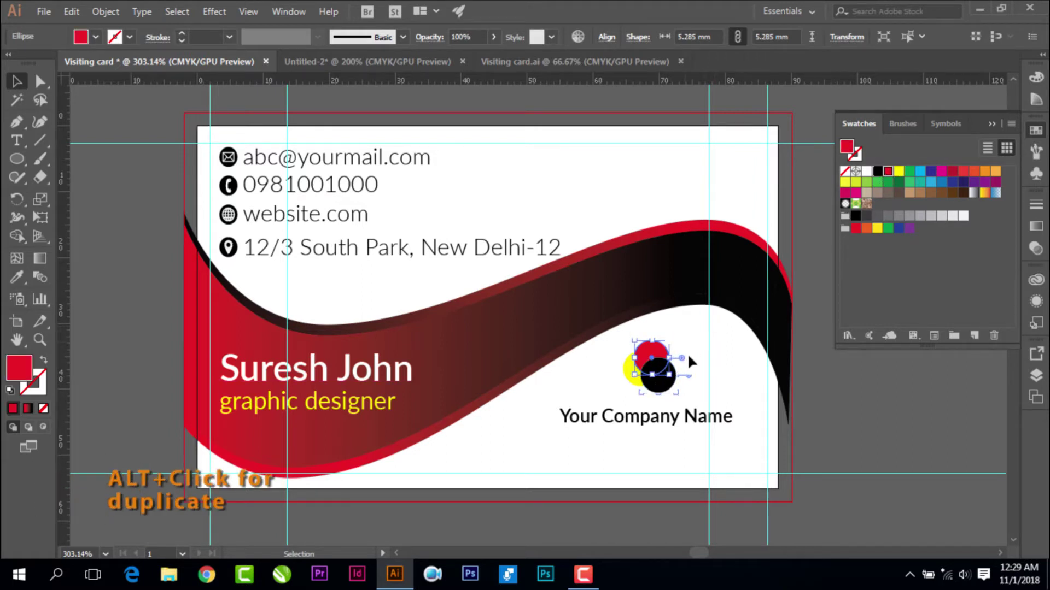
pyautogui.click(658, 378)
pyautogui.click(866, 173)
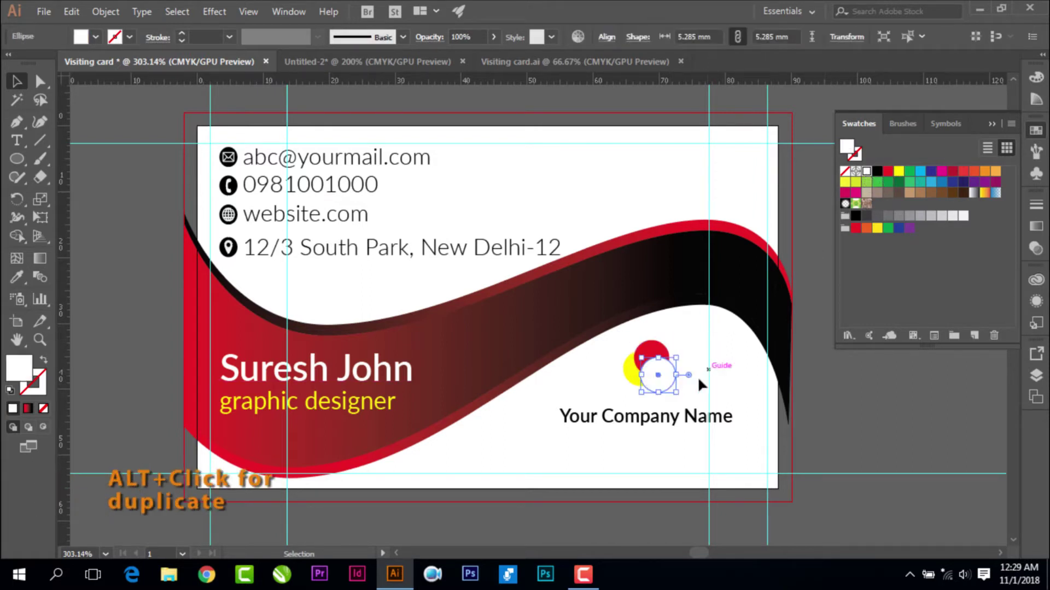
# Make all three logo circles semi-transparent with a Transparency blending change
pyautogui.click(689, 389)
pyautogui.moveTo(687, 388); pyautogui.dragTo(627, 356)
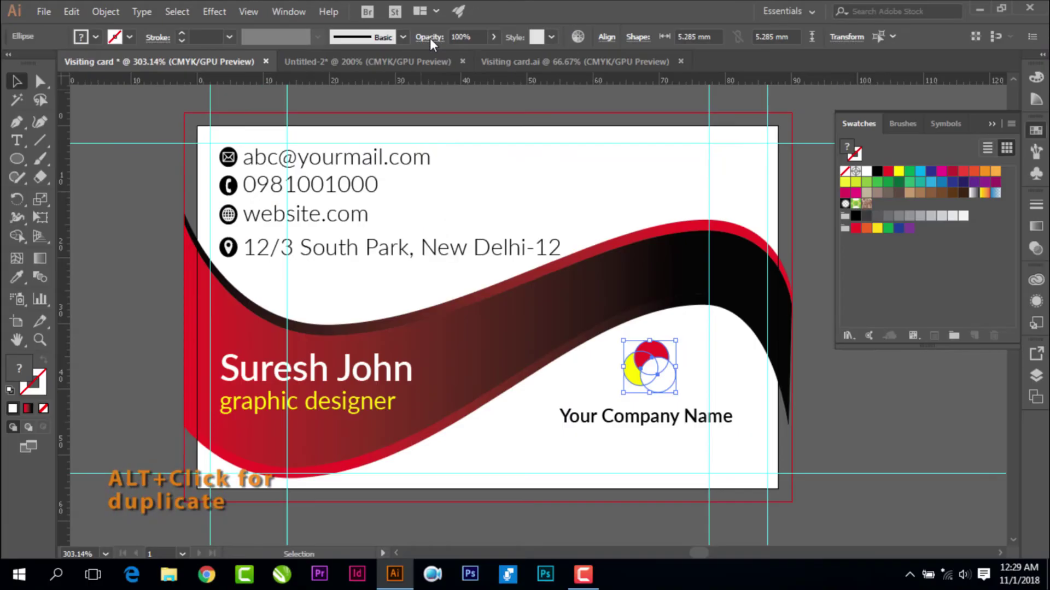
pyautogui.click(430, 38)
pyautogui.press('Escape')
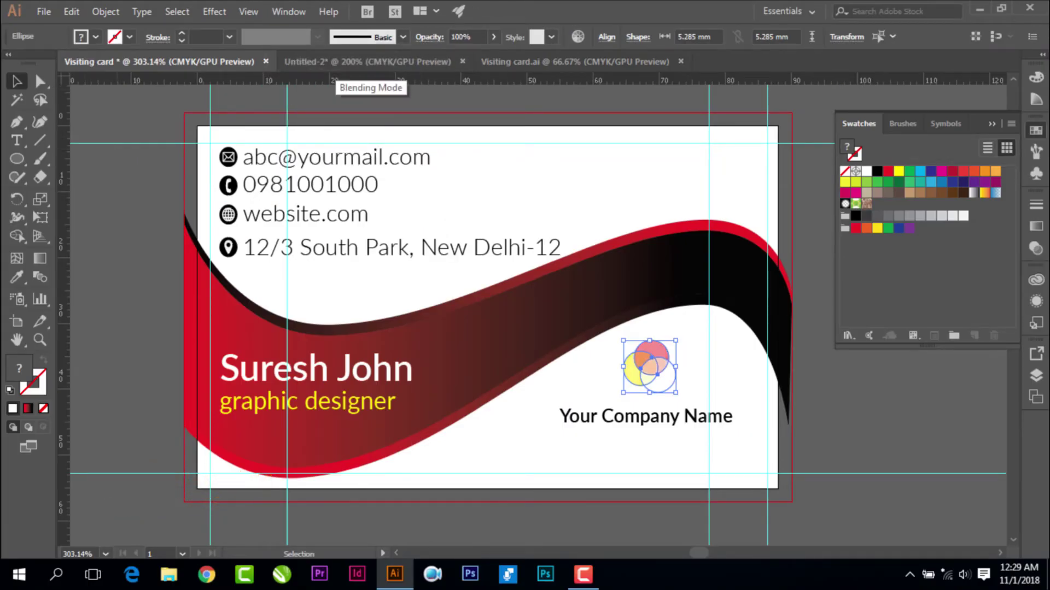
pyautogui.click(80, 117)
pyautogui.click(19, 159)
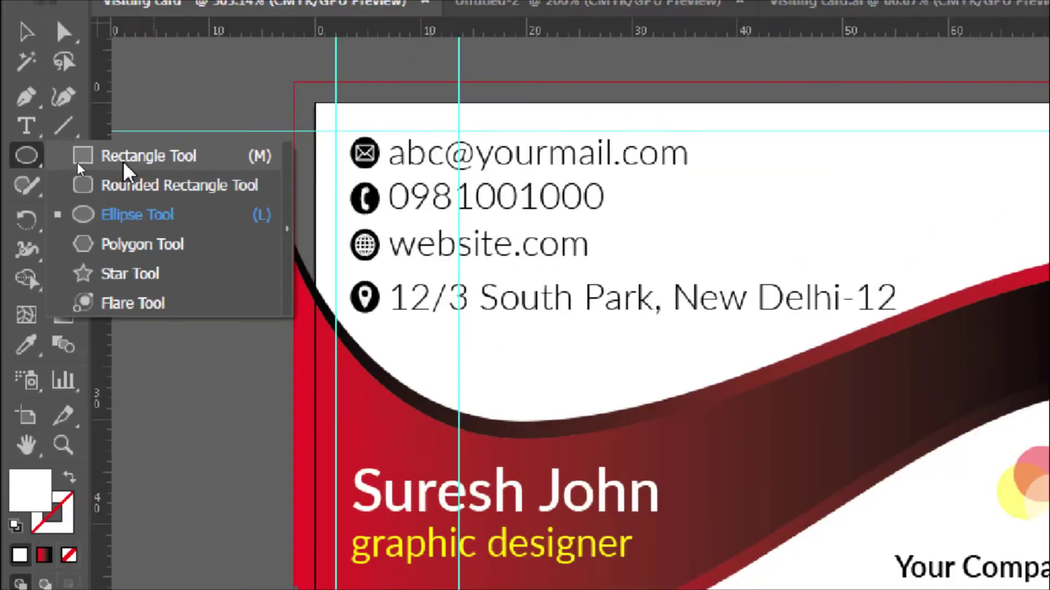
# Draw a rectangle covering the whole card to the bleed, filled with the red-black gradient
pyautogui.click(78, 160)
pyautogui.moveTo(184, 113)
pyautogui.mouseDown()
pyautogui.moveTo(815, 493)
pyautogui.moveTo(791, 502)
pyautogui.mouseUp()
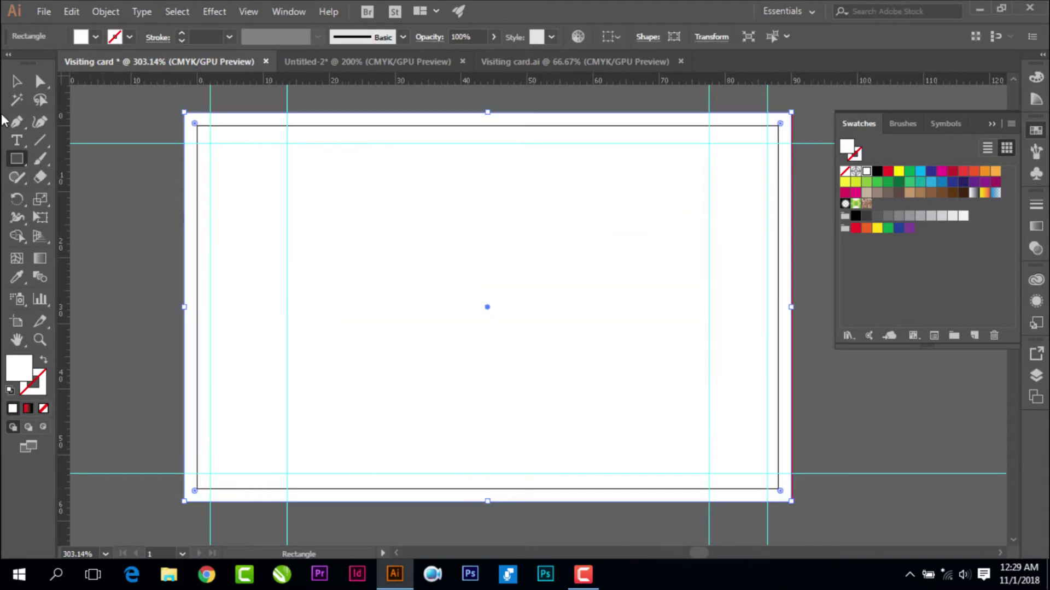
pyautogui.click(19, 85)
pyautogui.click(1036, 228)
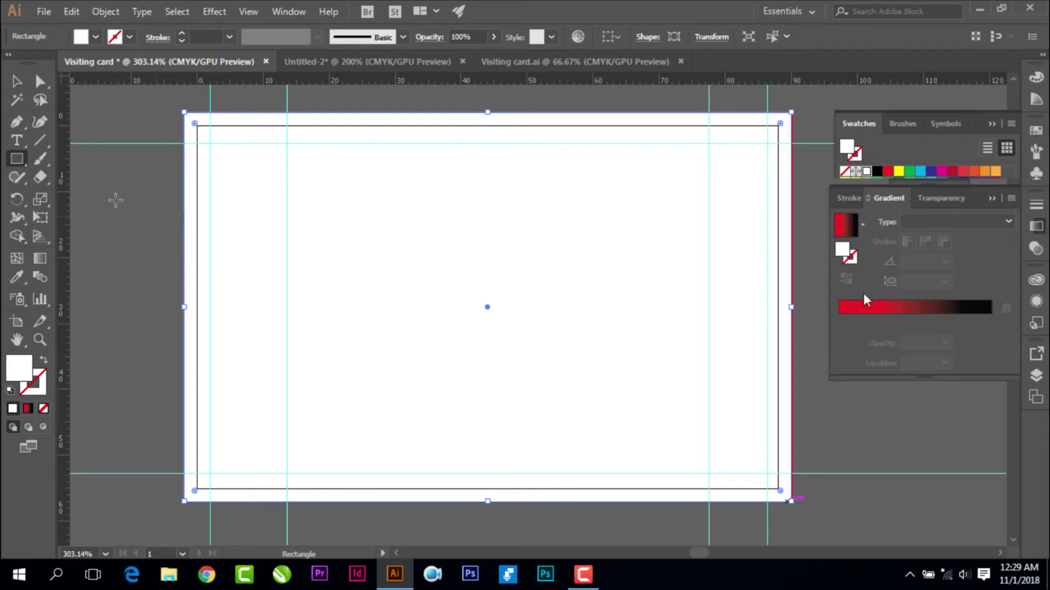
pyautogui.click(903, 307)
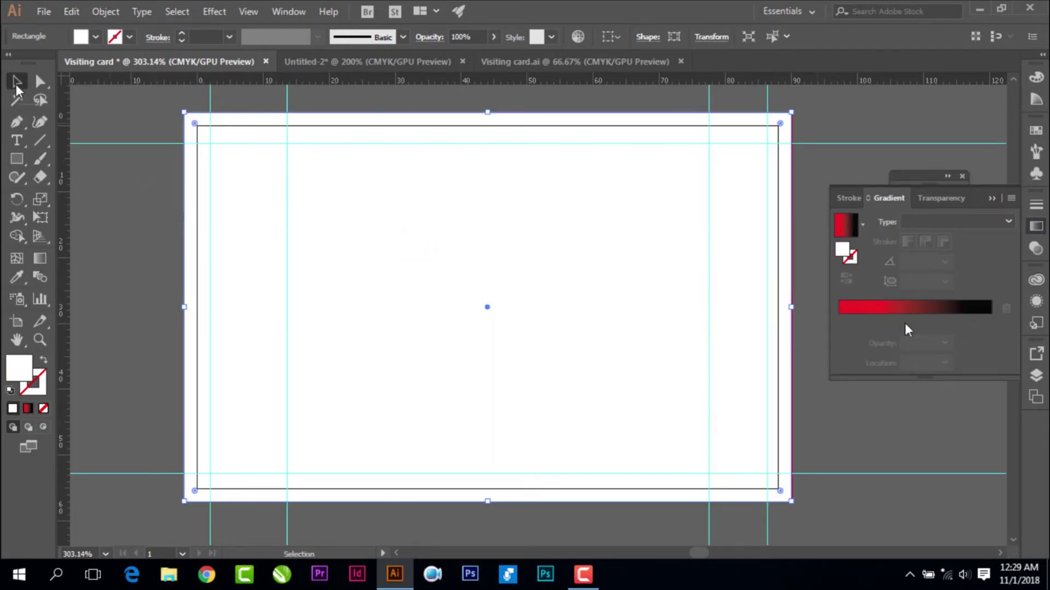
# Send the gradient background to the back and reverse it to run black-to-red
pyautogui.click(107, 12)
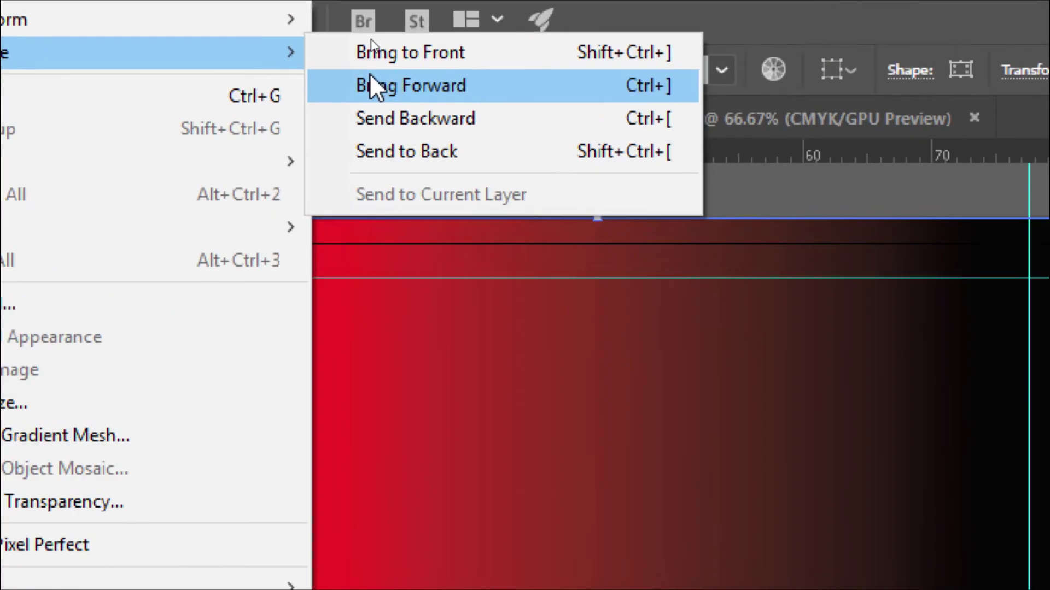
pyautogui.click(474, 149)
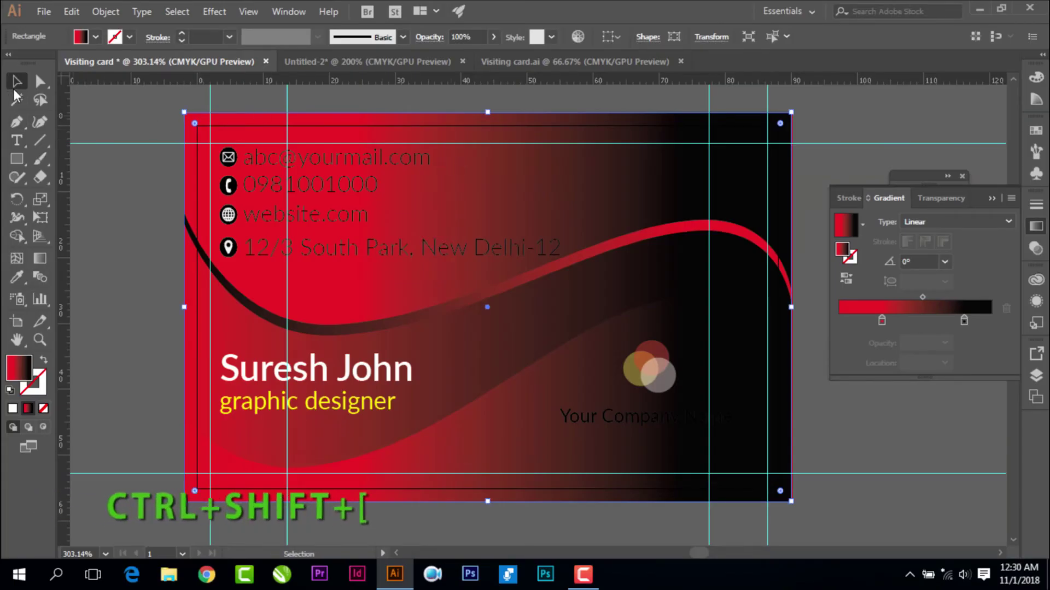
pyautogui.click(105, 106)
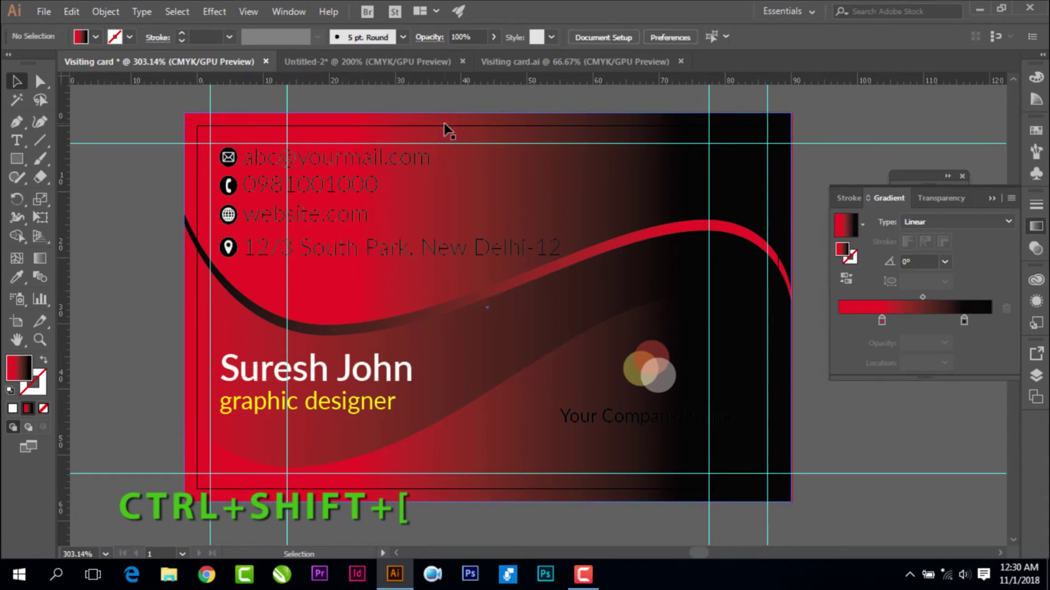
pyautogui.moveTo(964, 324)
pyautogui.mouseDown()
pyautogui.moveTo(839, 321)
pyautogui.moveTo(990, 321)
pyautogui.mouseUp()
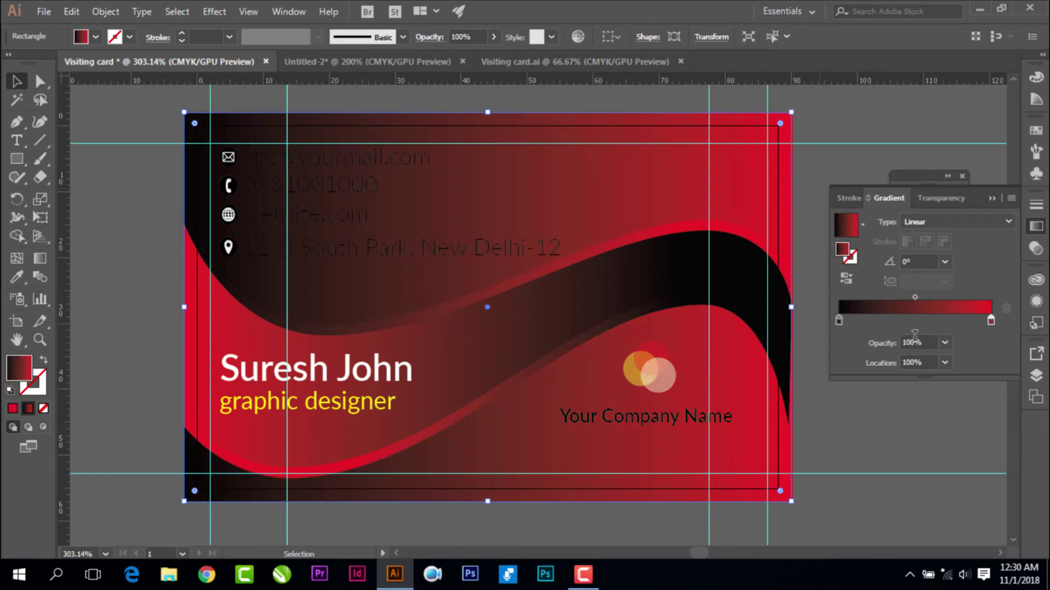
pyautogui.click(101, 127)
pyautogui.scroll(-1, 483, 386)
pyautogui.scroll(-3, 487, 328)
pyautogui.hscroll(-3, 486, 328)
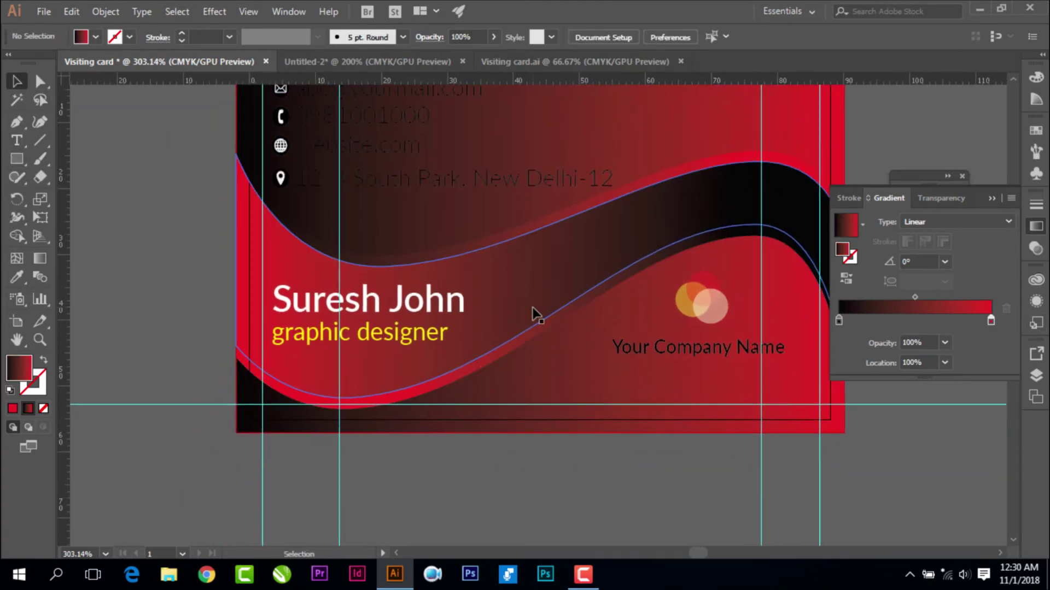
# Make the email, phone, website and address text white
pyautogui.scroll(2, 363, 155)
pyautogui.scroll(-2, 539, 300)
pyautogui.click(366, 115)
pyautogui.scroll(2, 368, 143)
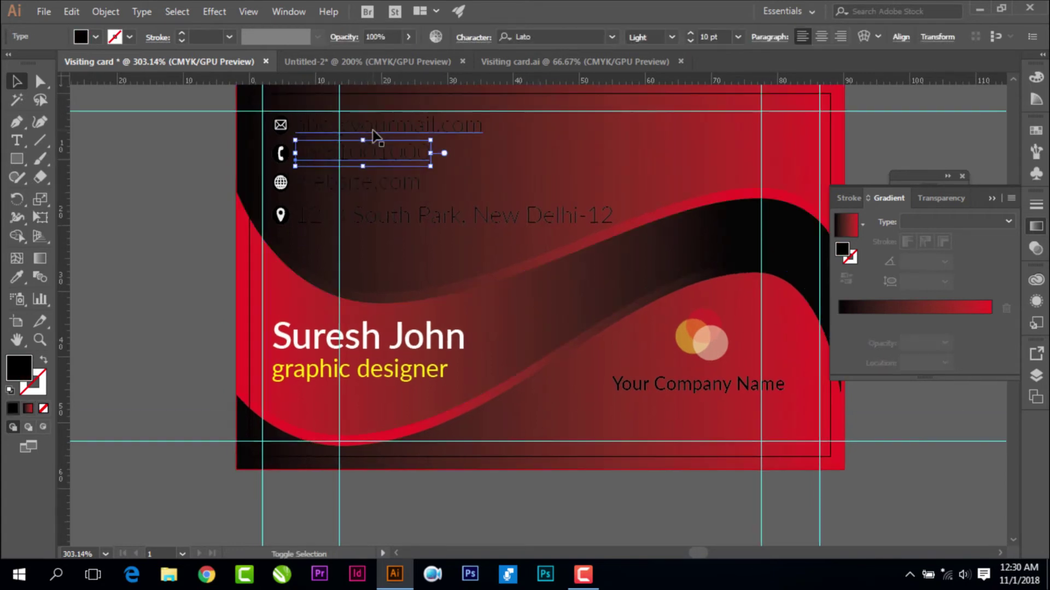
pyautogui.keyDown('shift'); pyautogui.click(394, 221); pyautogui.keyUp('shift')
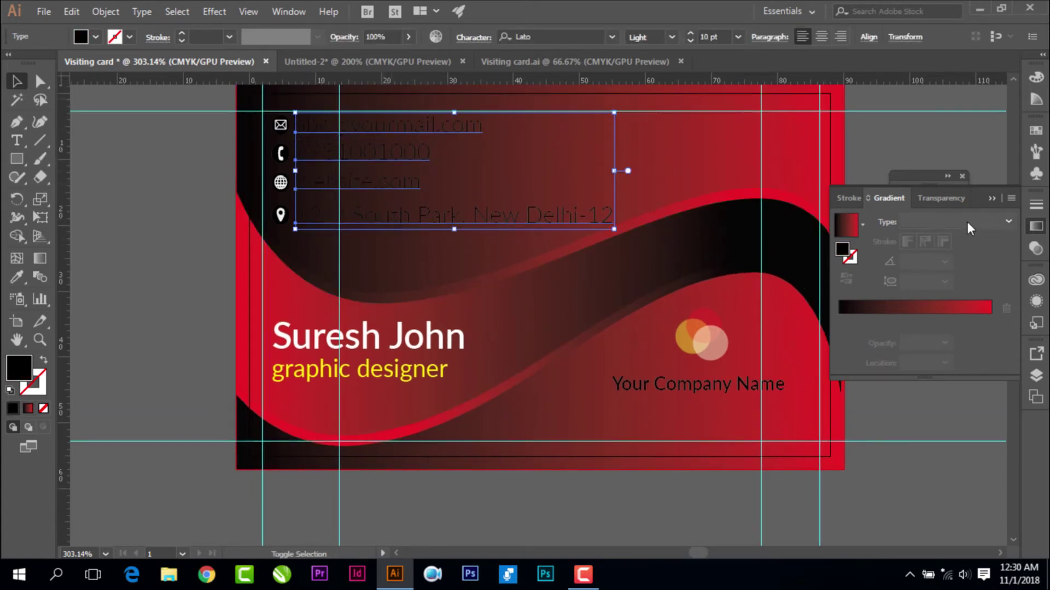
pyautogui.click(1036, 130)
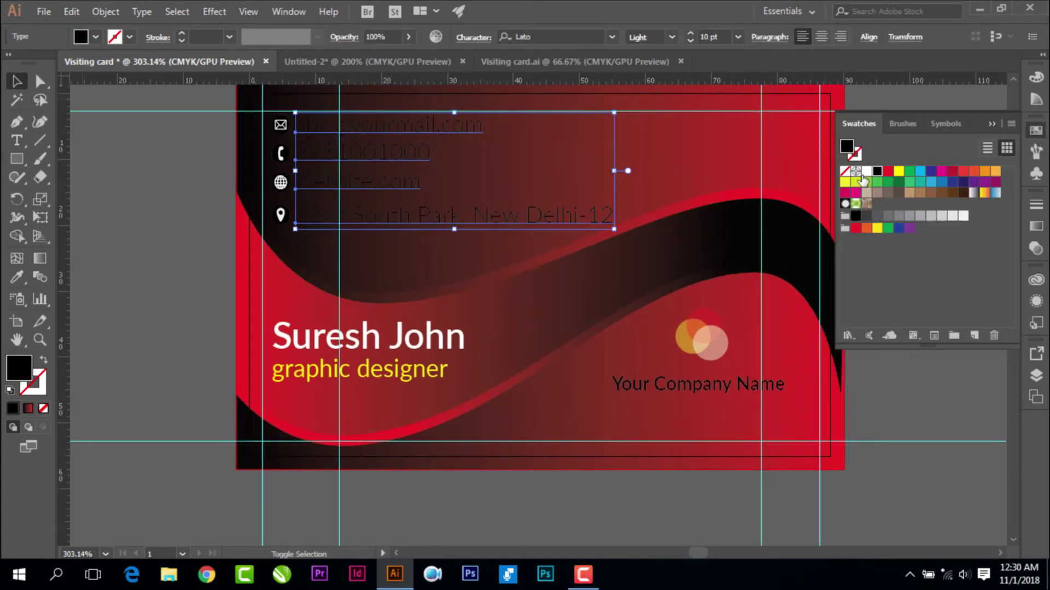
pyautogui.click(866, 171)
pyautogui.click(895, 393)
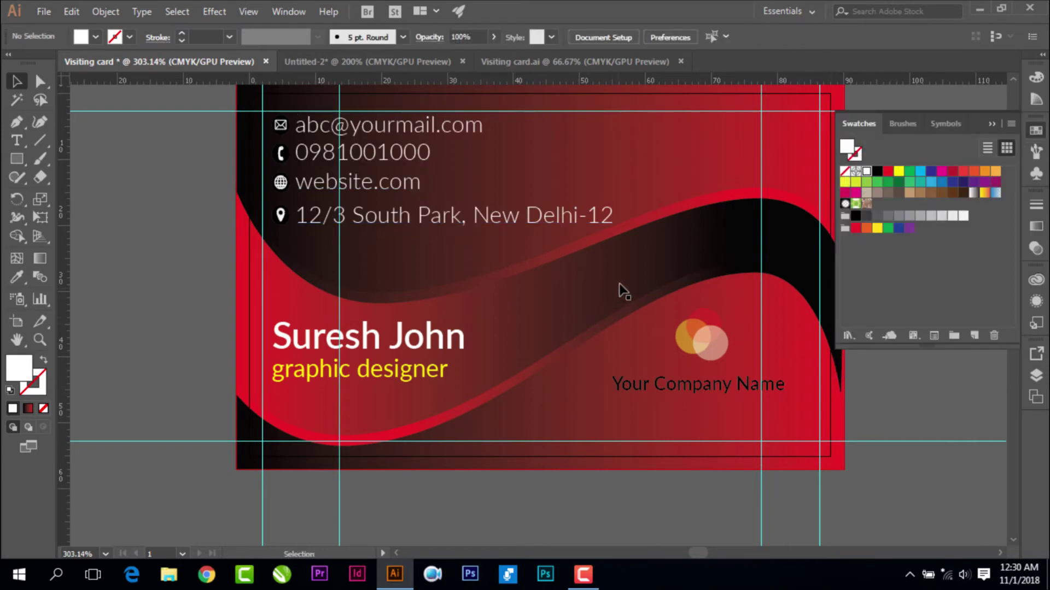
# Nudge the lower red wave and the upper black wave slightly downward
pyautogui.click(506, 401)
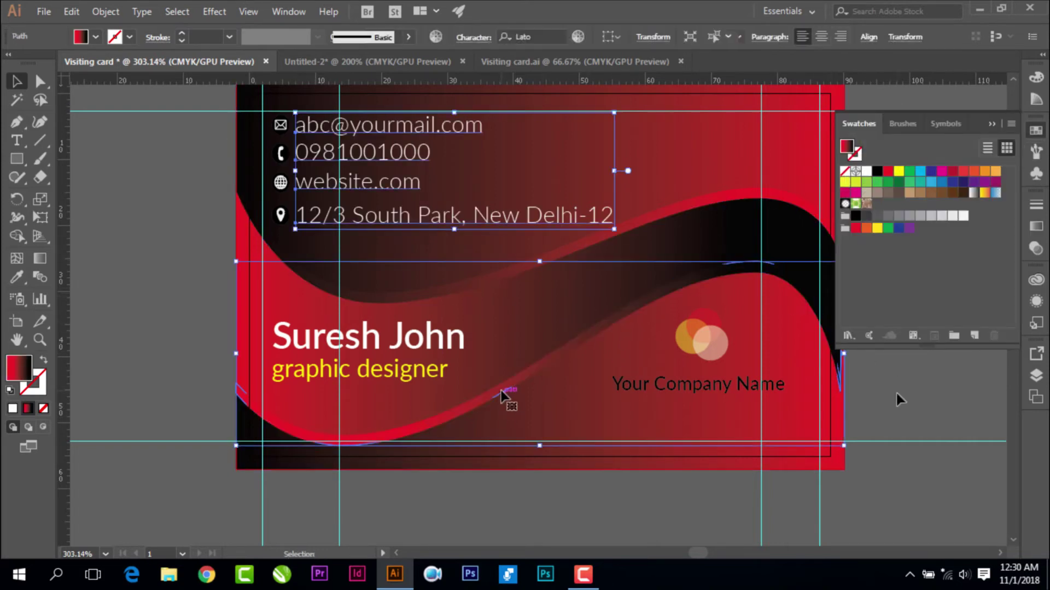
pyautogui.press('Down')
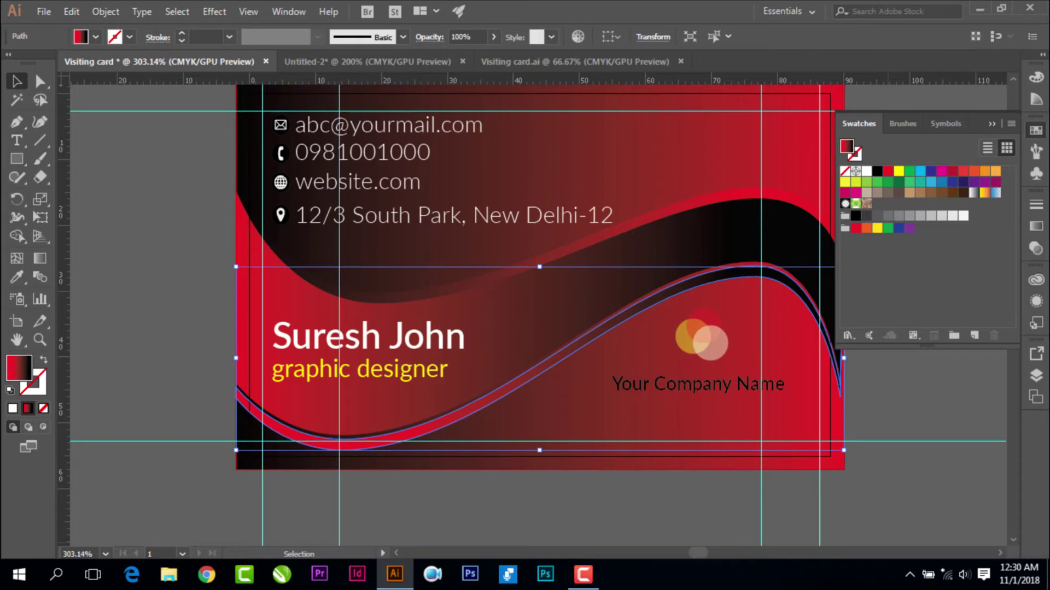
pyautogui.click(674, 219)
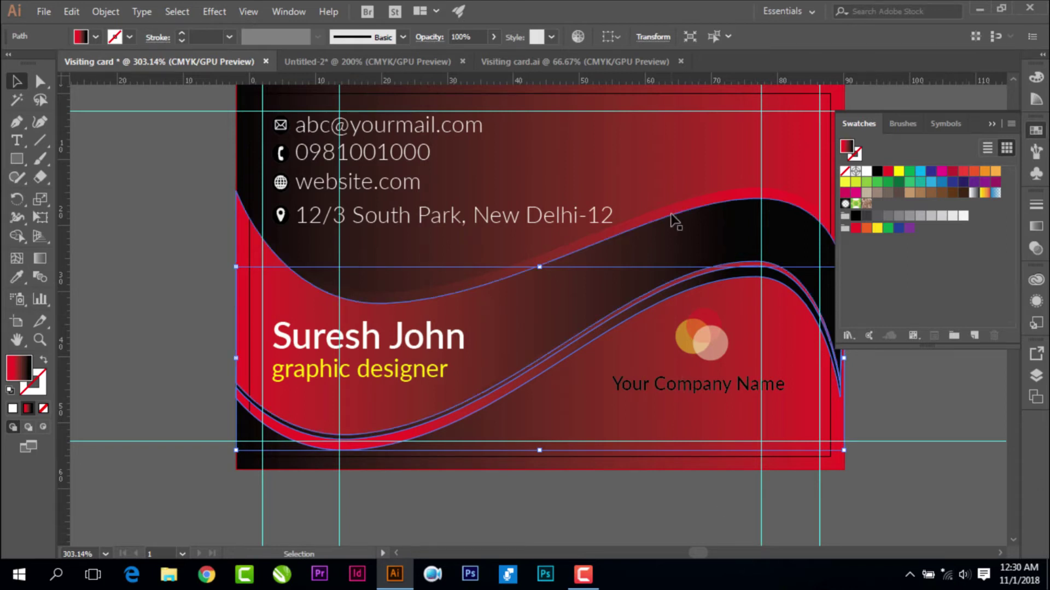
pyautogui.doubleClick(675, 210)
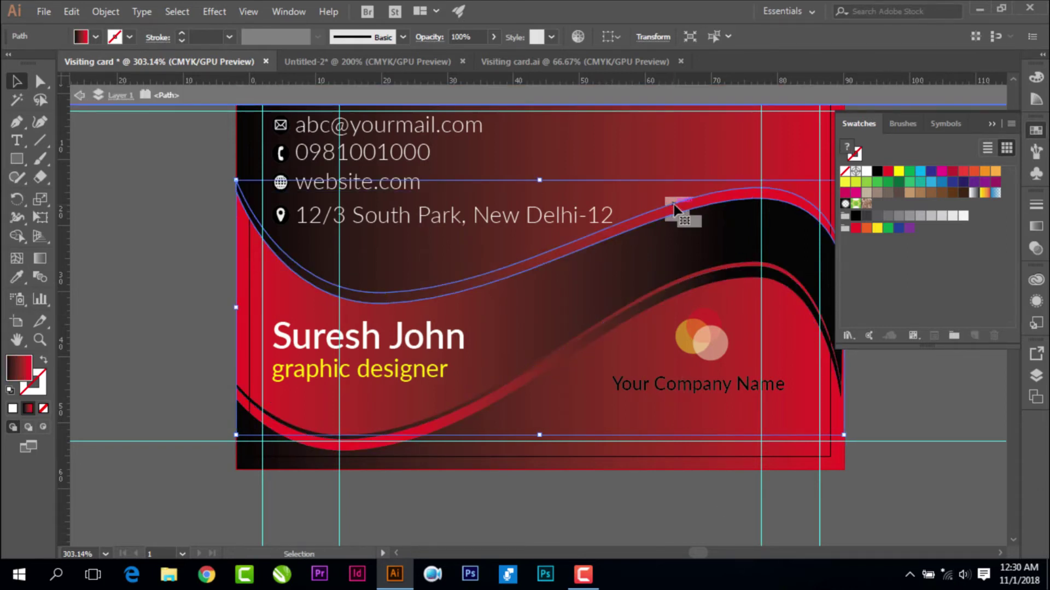
pyautogui.moveTo(682, 210); pyautogui.dragTo(698, 229)
pyautogui.doubleClick(700, 231)
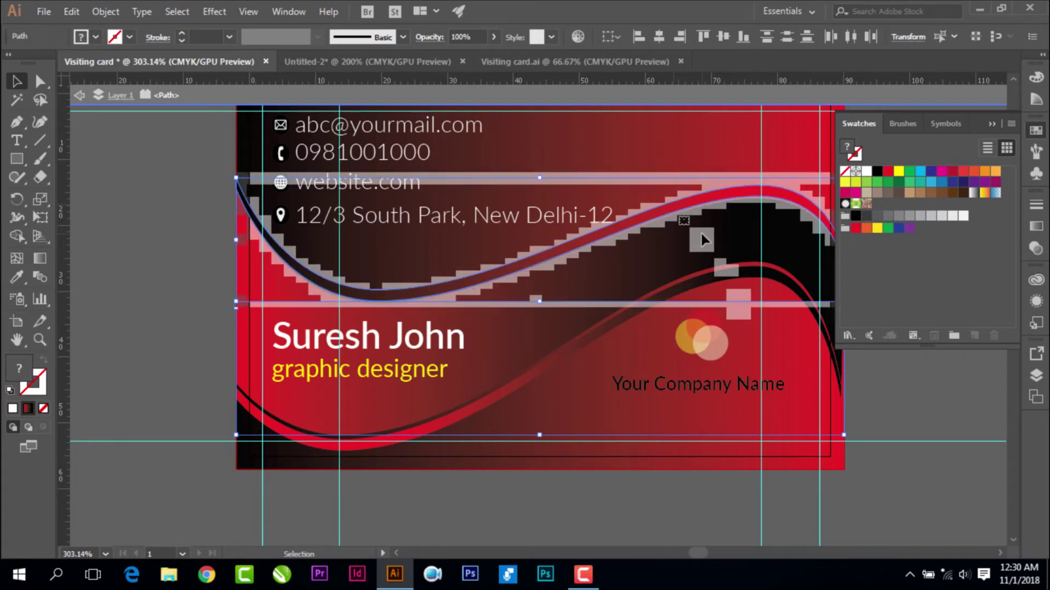
pyautogui.press('Down')
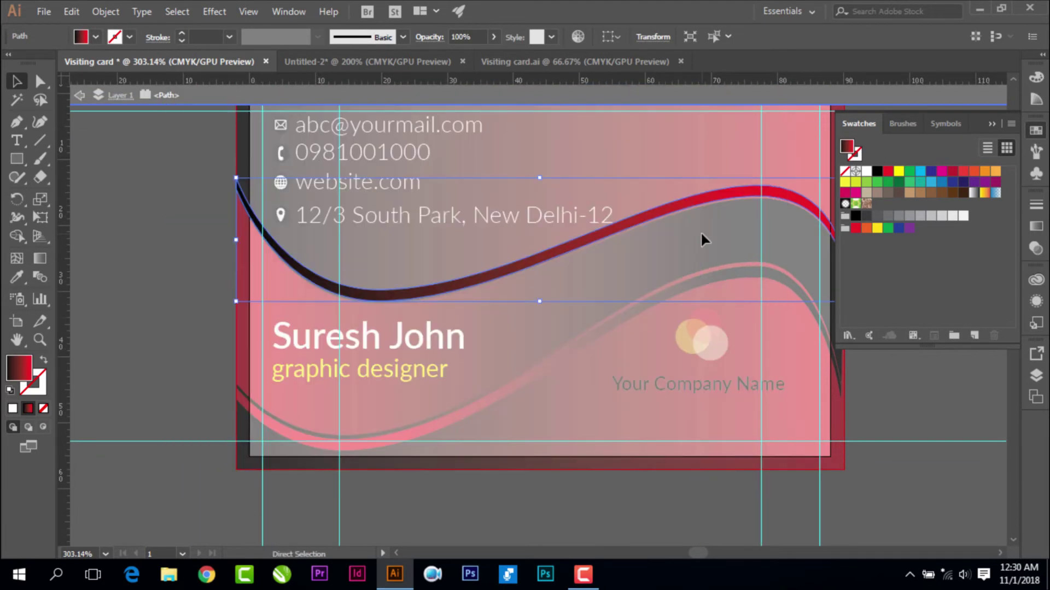
pyautogui.press('Escape')
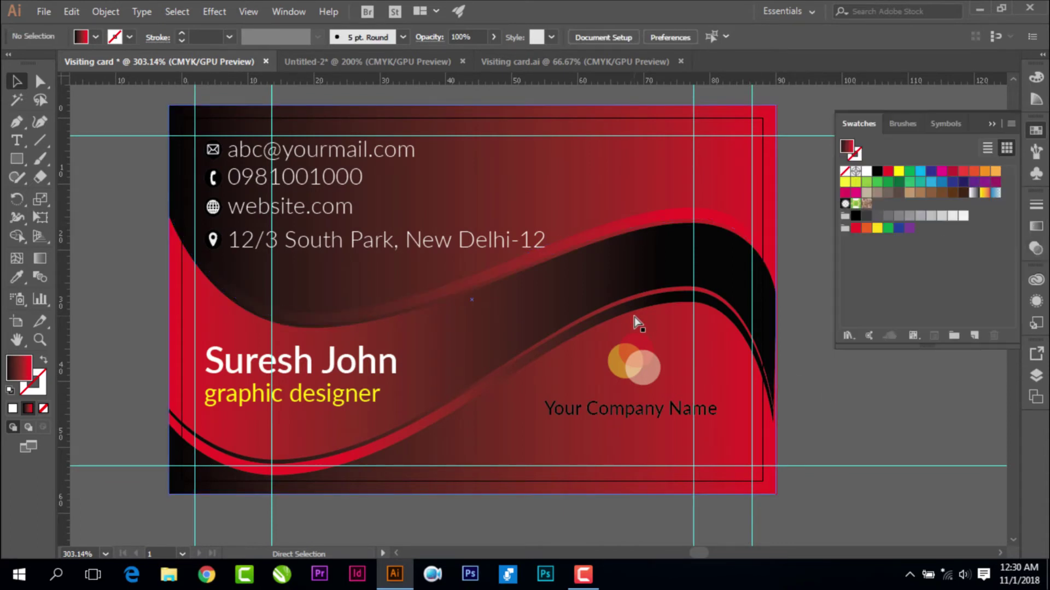
# Reverse the upper wave's gradient to run red to black, red stop near 21%
pyautogui.click(1036, 226)
pyautogui.click(966, 321)
pyautogui.click(846, 278)
pyautogui.click(871, 321)
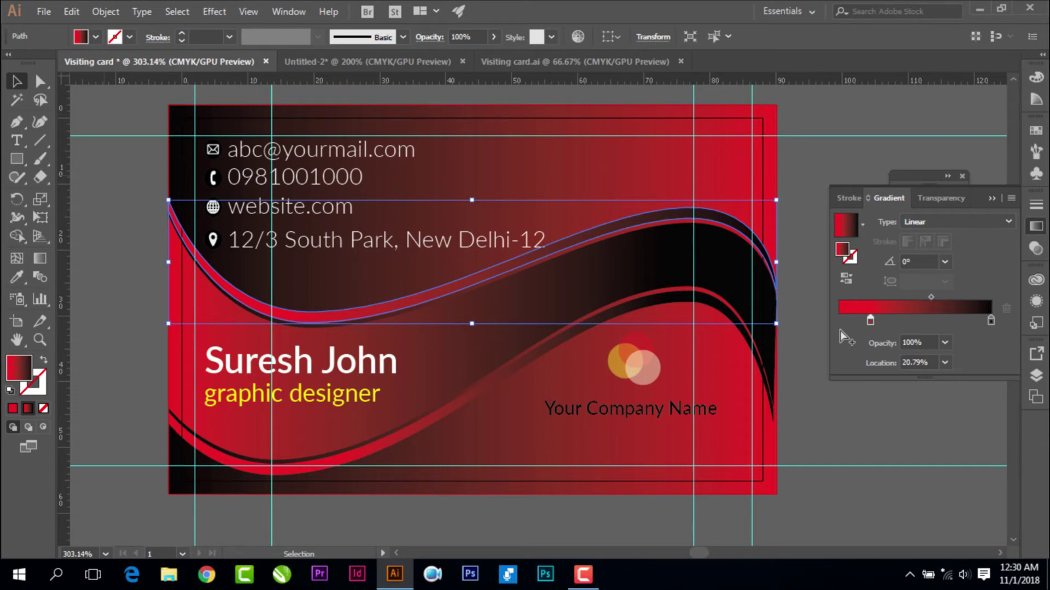
pyautogui.click(569, 307)
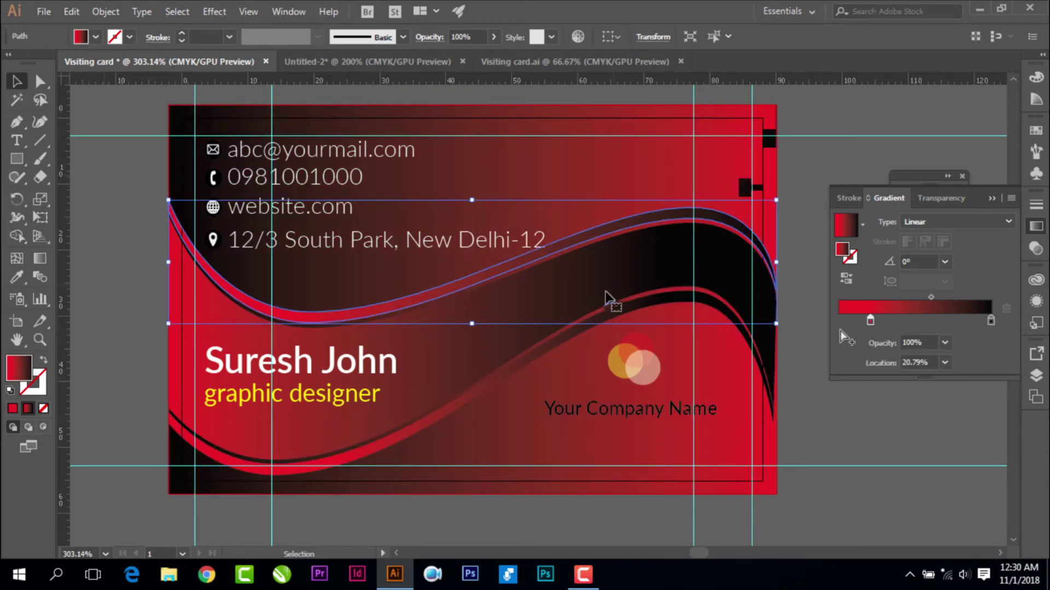
# Give the large wave a drop shadow, hide the guides, and make 'Your Company Name' white
pyautogui.click(212, 12)
pyautogui.moveTo(234, 185)
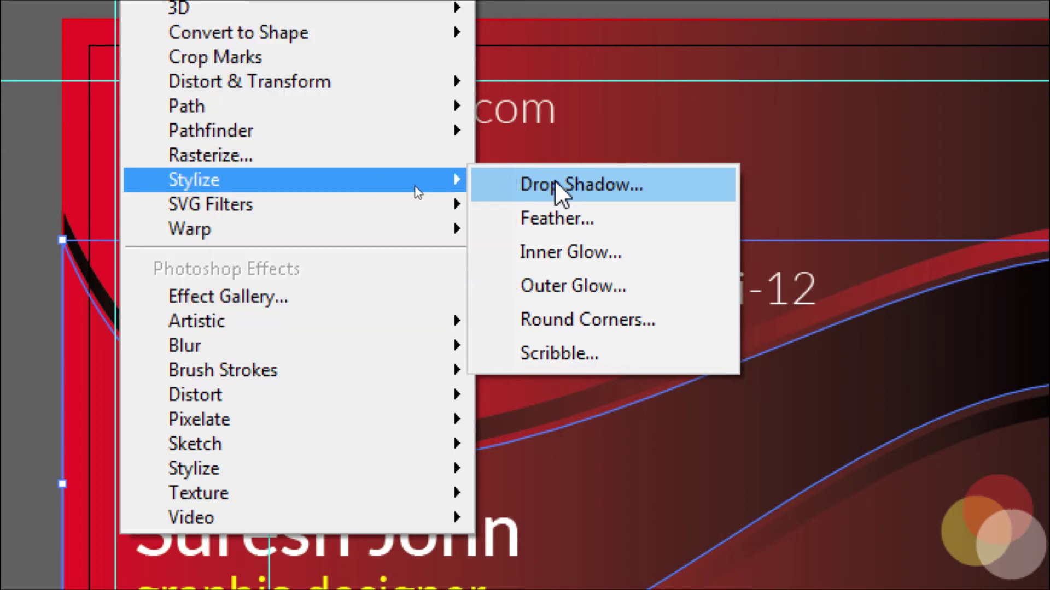
pyautogui.click(556, 187)
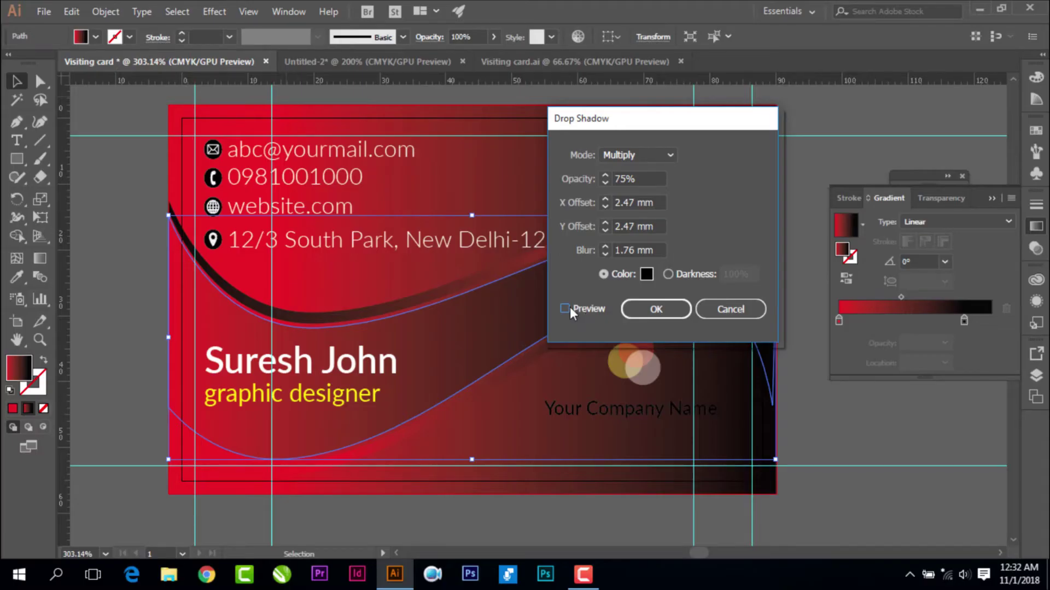
pyautogui.click(566, 309)
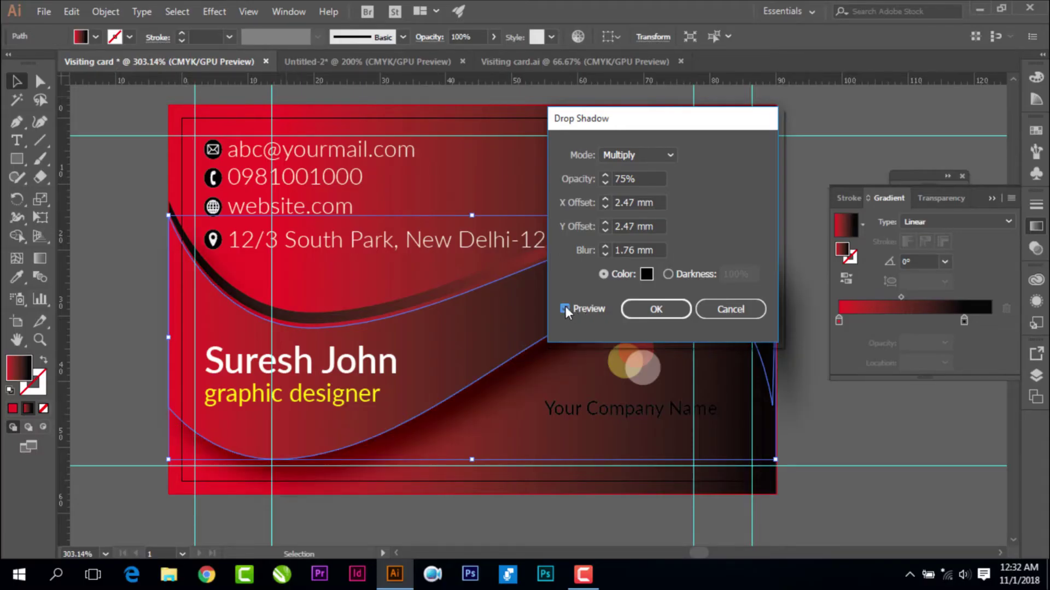
pyautogui.click(640, 315)
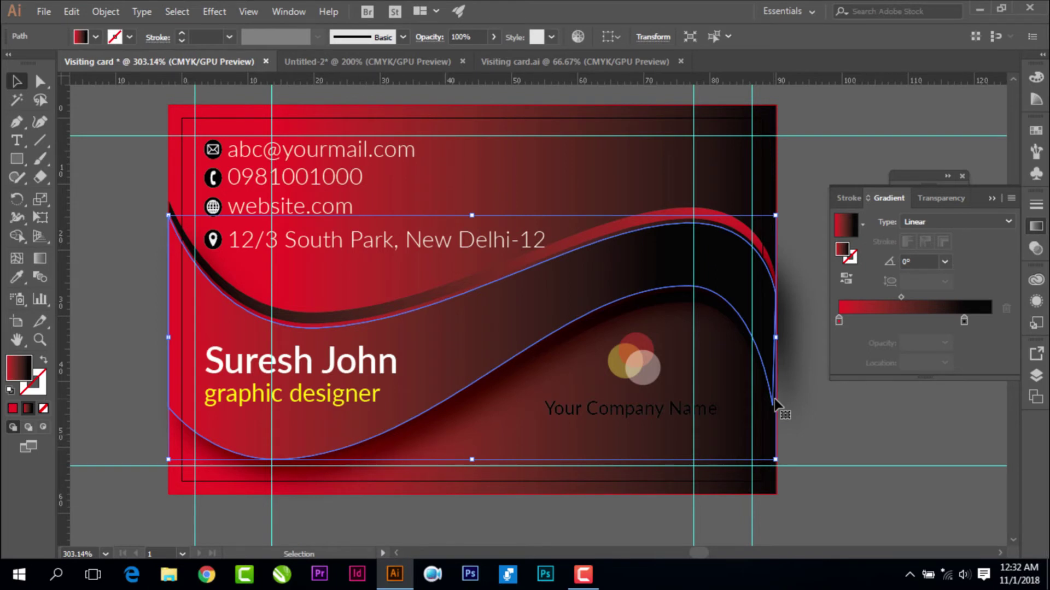
pyautogui.hotkey('ctrl', ';')
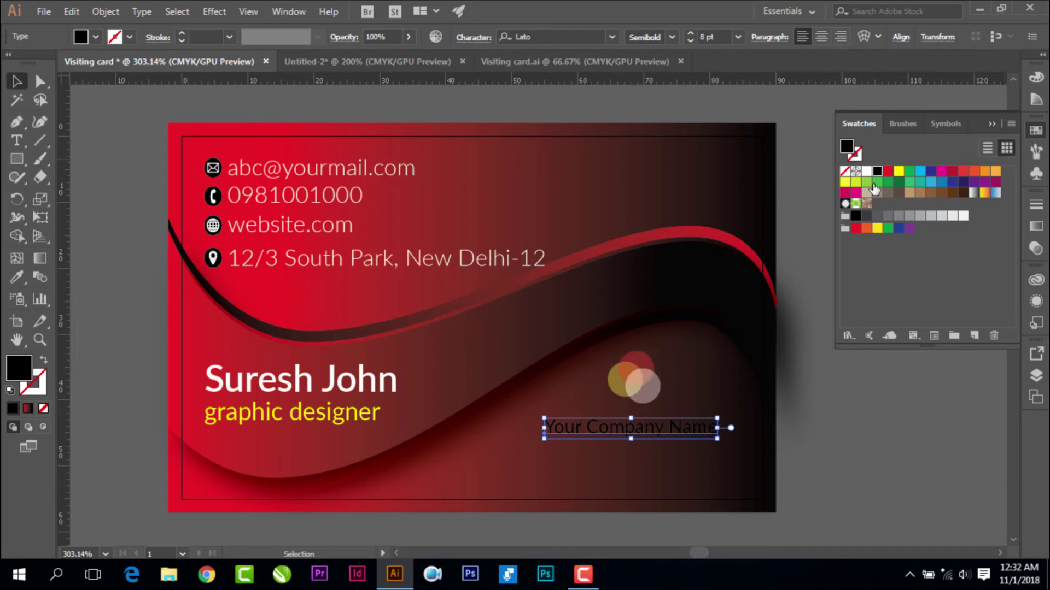
pyautogui.click(659, 366)
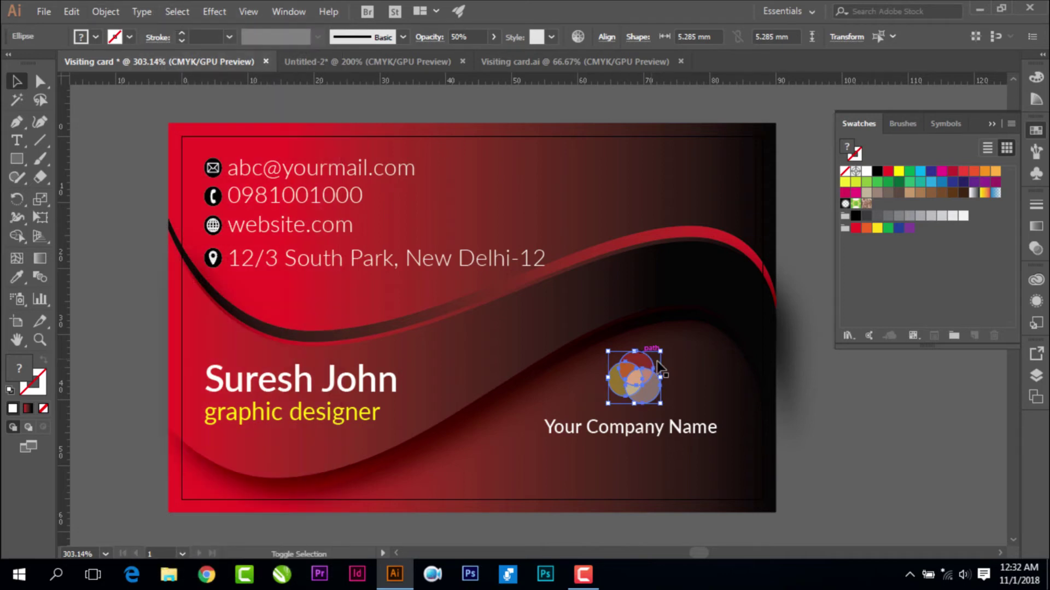
# Group the logo circles, then undo a trial move of 'graphic designer'
pyautogui.click(106, 12)
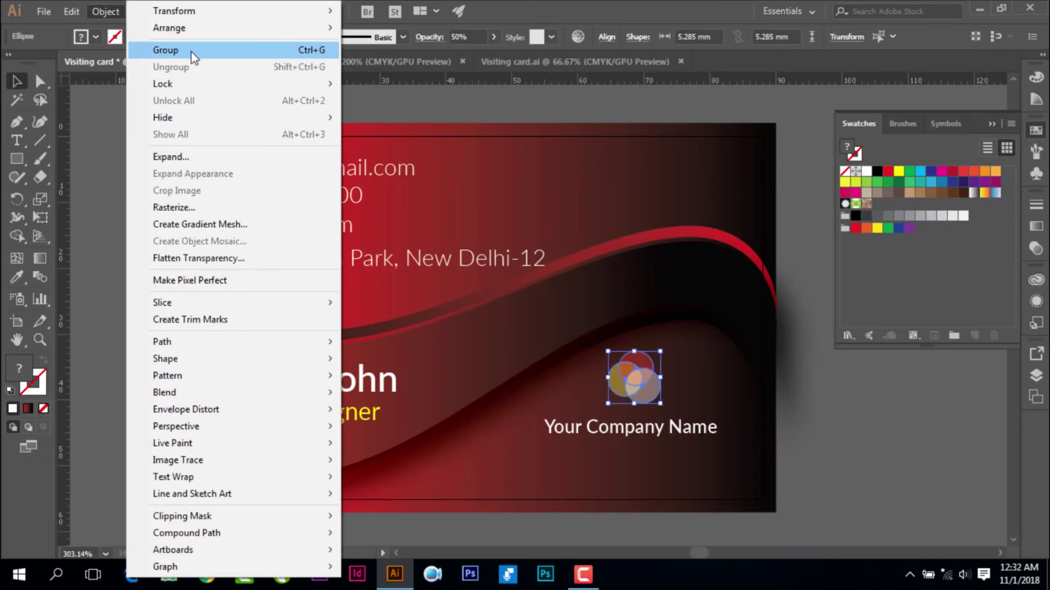
pyautogui.click(192, 53)
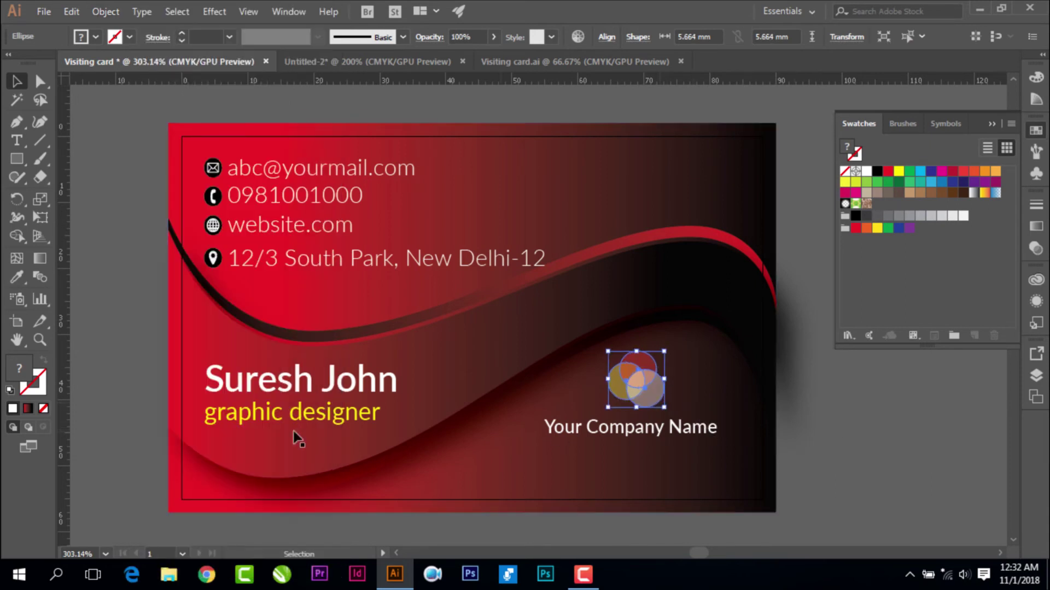
pyautogui.hotkey('ctrl', 'shift', 'a')
pyautogui.moveTo(282, 413)
pyautogui.mouseDown()
pyautogui.moveTo(535, 458)
pyautogui.moveTo(628, 460)
pyautogui.mouseUp()
pyautogui.tripleClick(628, 461)
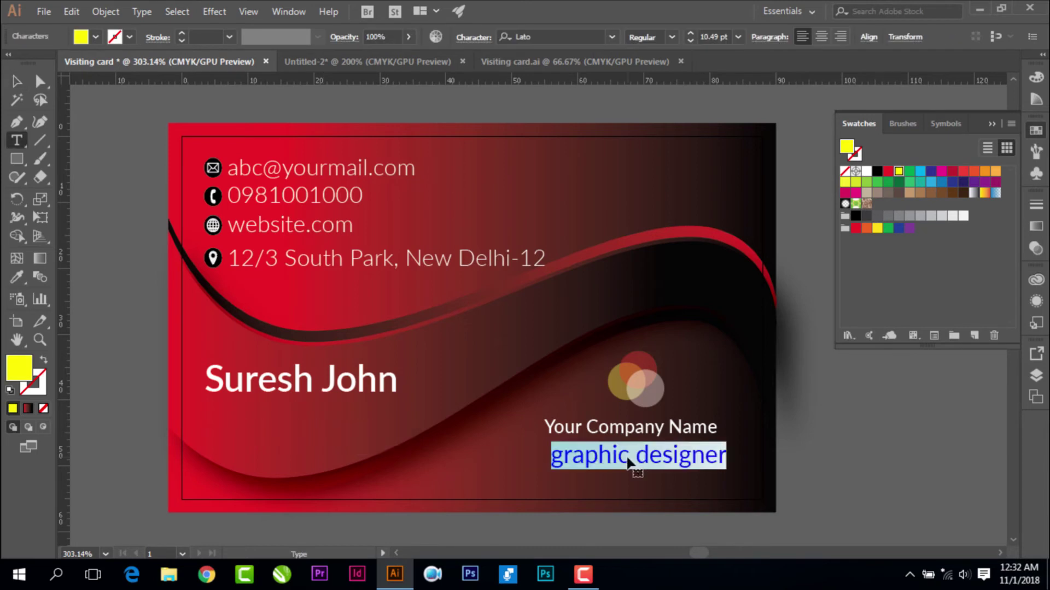
pyautogui.press('Escape')
pyautogui.hotkey('ctrl', 'z')
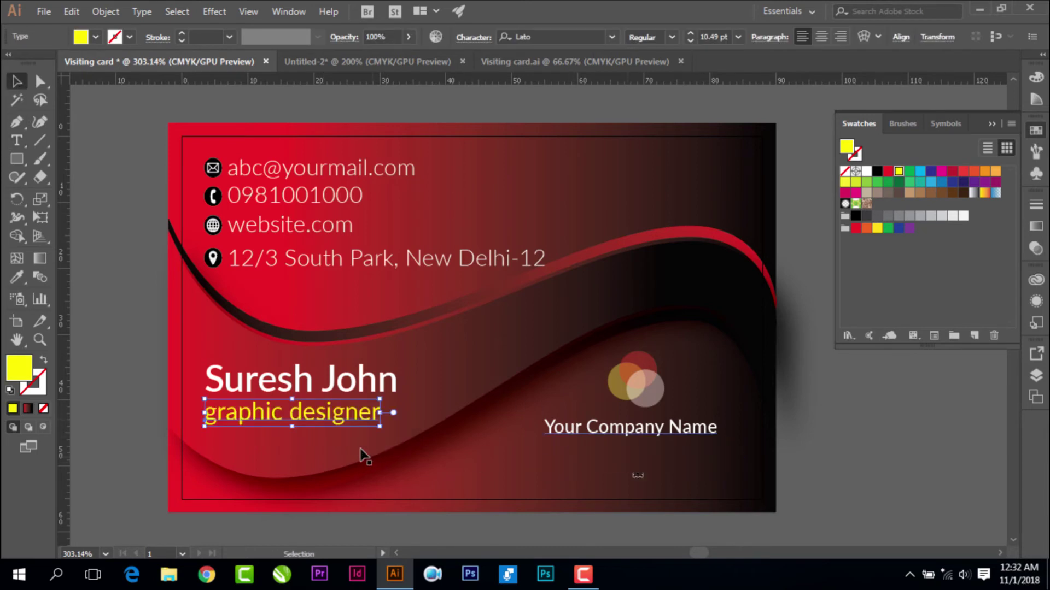
# Copy 'graphic designer' beneath the company name and retype it as the tagline 'your tagline gose here'
pyautogui.moveTo(333, 424); pyautogui.dragTo(542, 490)
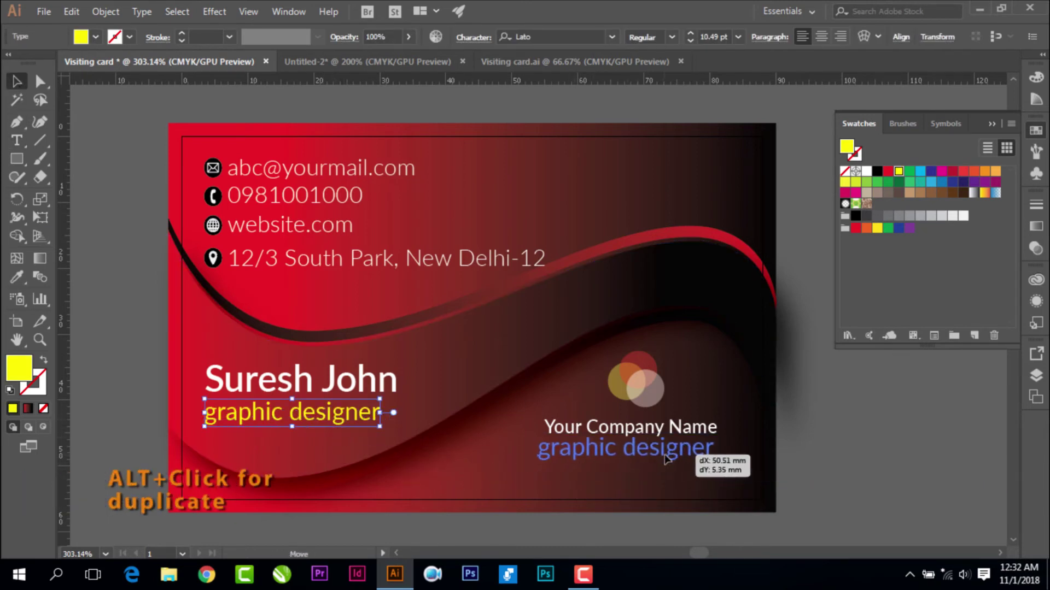
pyautogui.moveTo(649, 468); pyautogui.dragTo(659, 458)
pyautogui.doubleClick(658, 456)
pyautogui.tripleClick(651, 449)
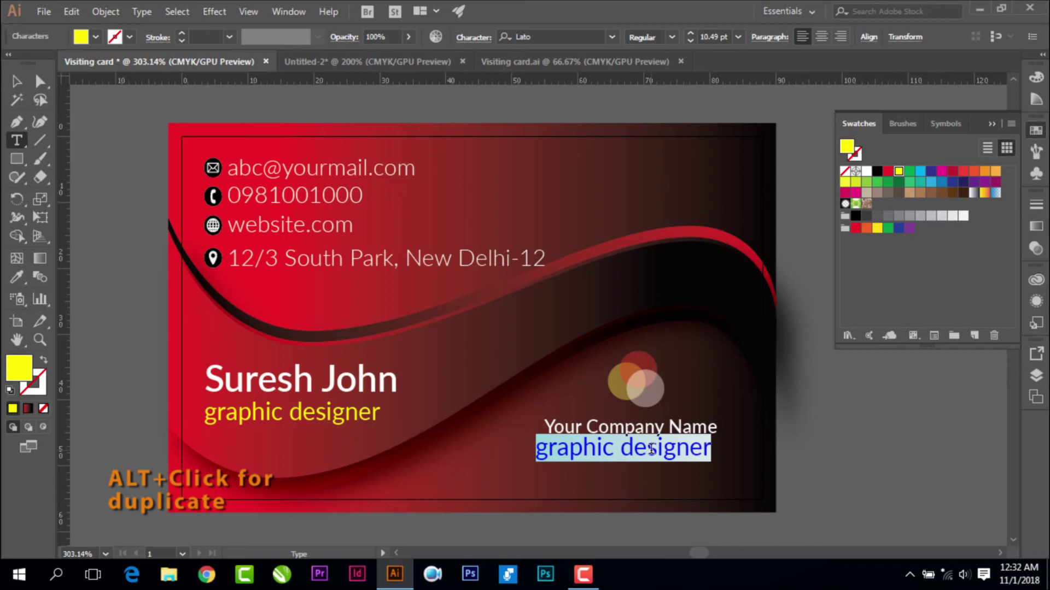
pyautogui.write('your tag')
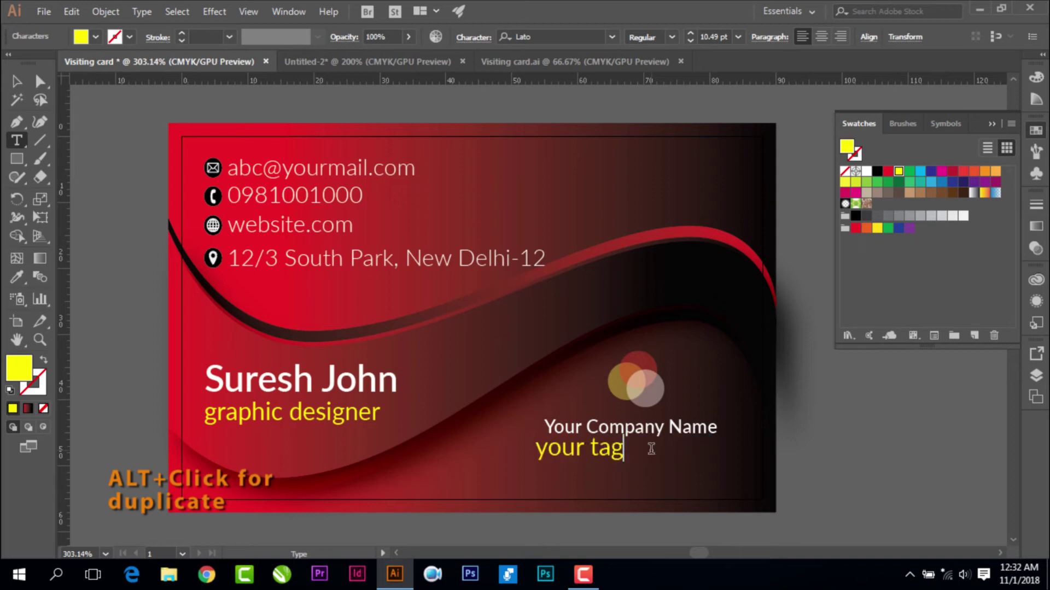
pyautogui.press('BackSpace')
pyautogui.press('BackSpace')
pyautogui.press('BackSpace')
pyautogui.write('o')
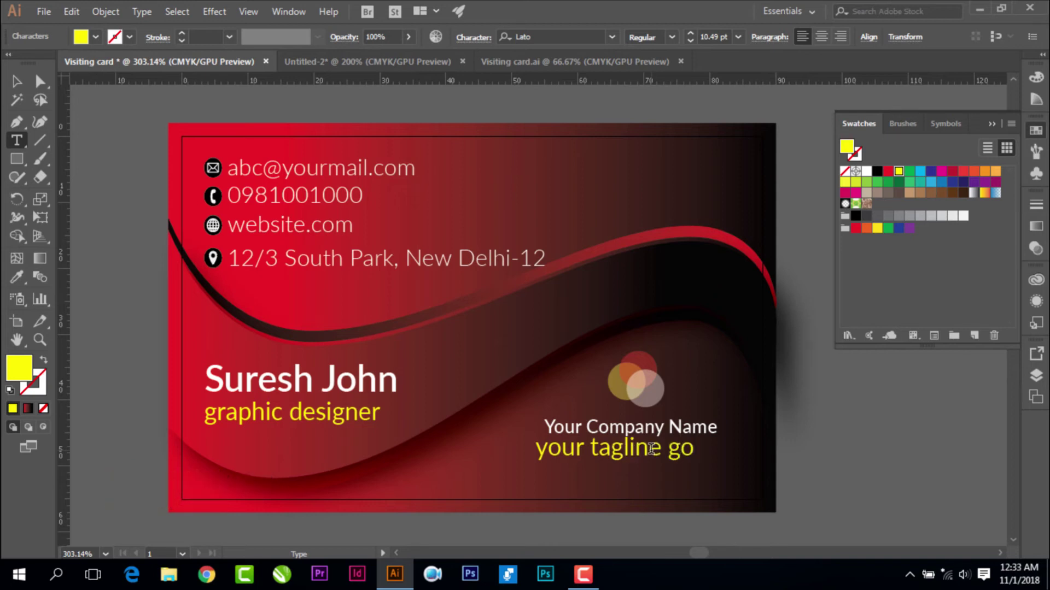
pyautogui.write('se here')
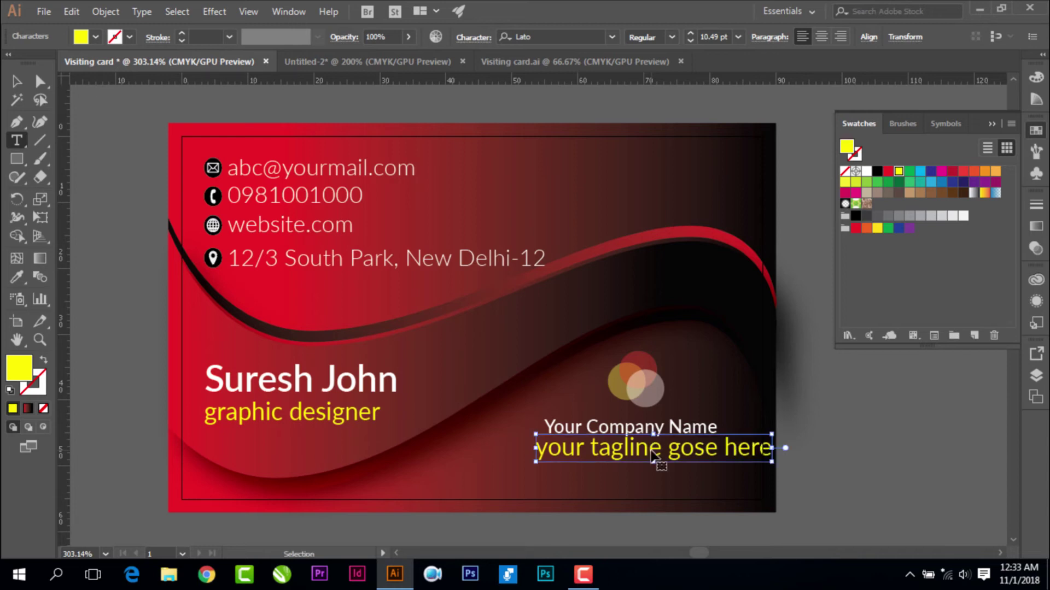
# Set the tagline to 7 pt and shift it slightly right under the company name
pyautogui.hotkey('ctrl', 'a')
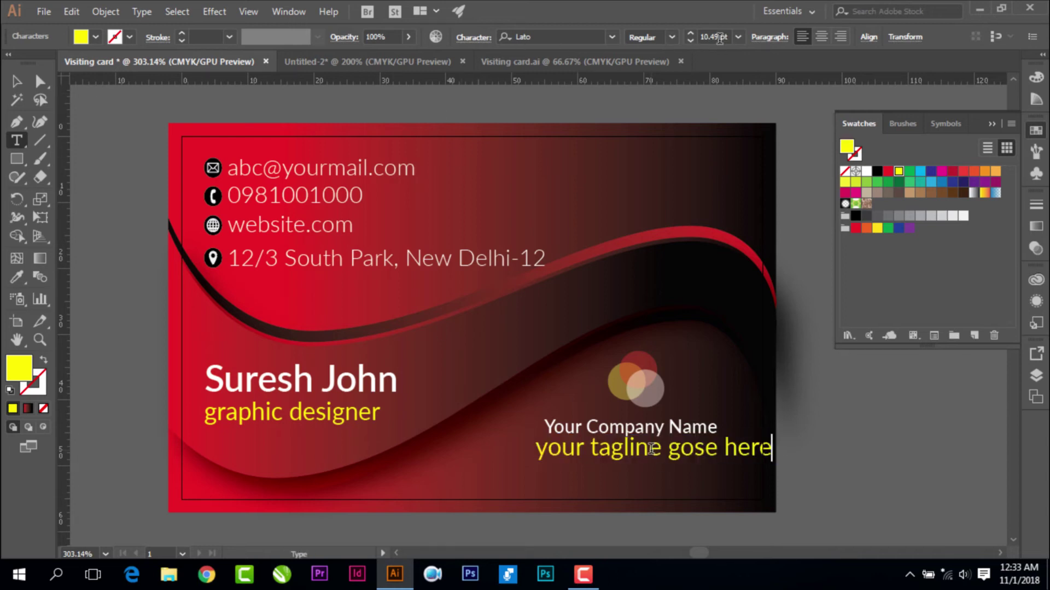
pyautogui.click(710, 37)
pyautogui.write('7')
pyautogui.press('Return')
pyautogui.press('Escape')
pyautogui.moveTo(643, 453); pyautogui.dragTo(658, 453)
pyautogui.click(802, 461)
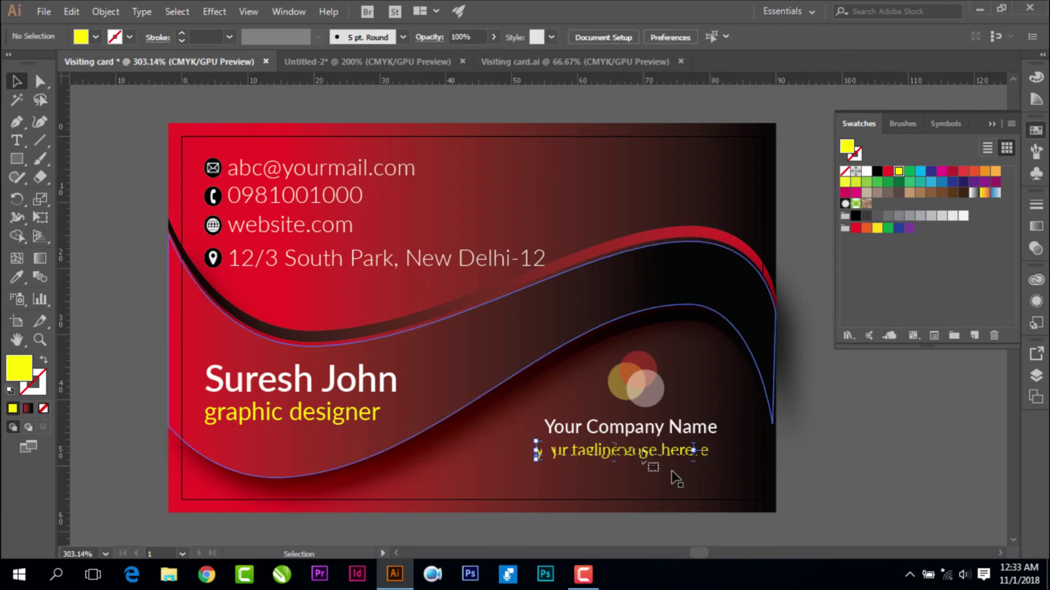
pyautogui.click(656, 427)
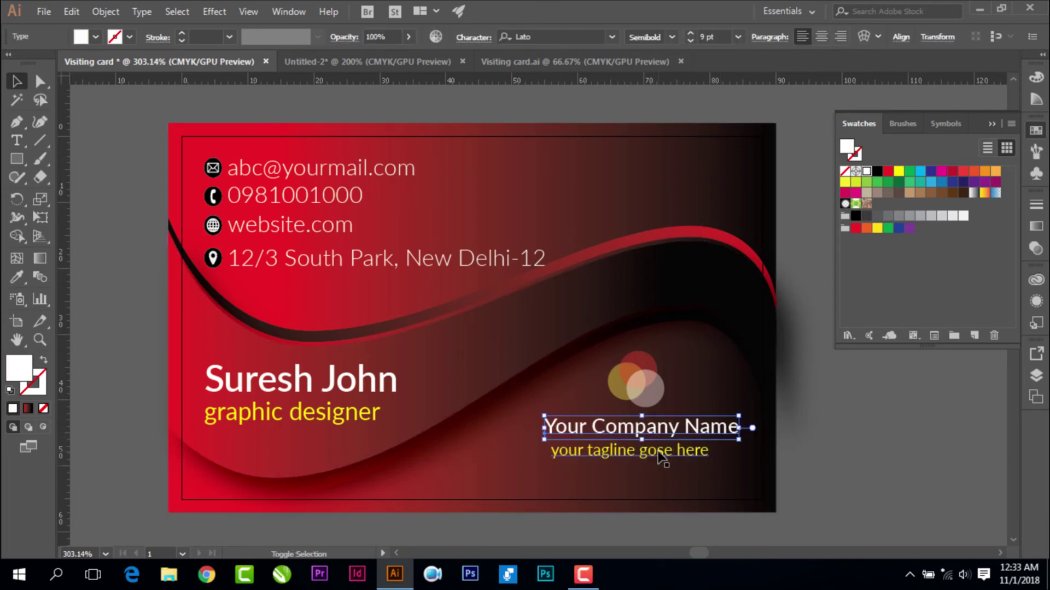
# Centre the company name and tagline under the logo circles
pyautogui.keyDown('shift'); pyautogui.click(660, 450); pyautogui.keyUp('shift')
pyautogui.keyDown('shift'); pyautogui.click(641, 391); pyautogui.keyUp('shift')
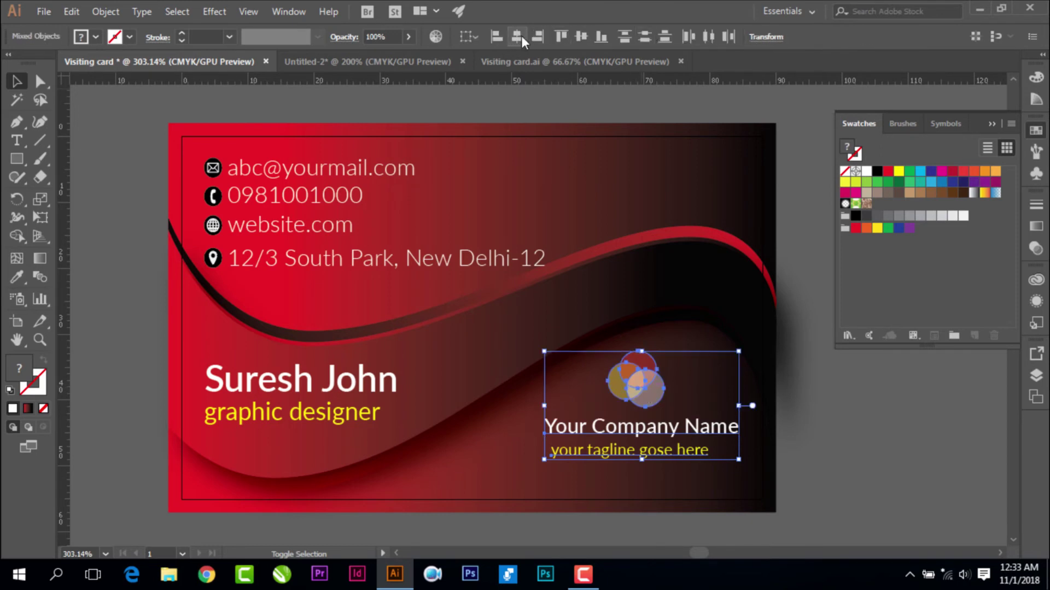
pyautogui.click(257, 440)
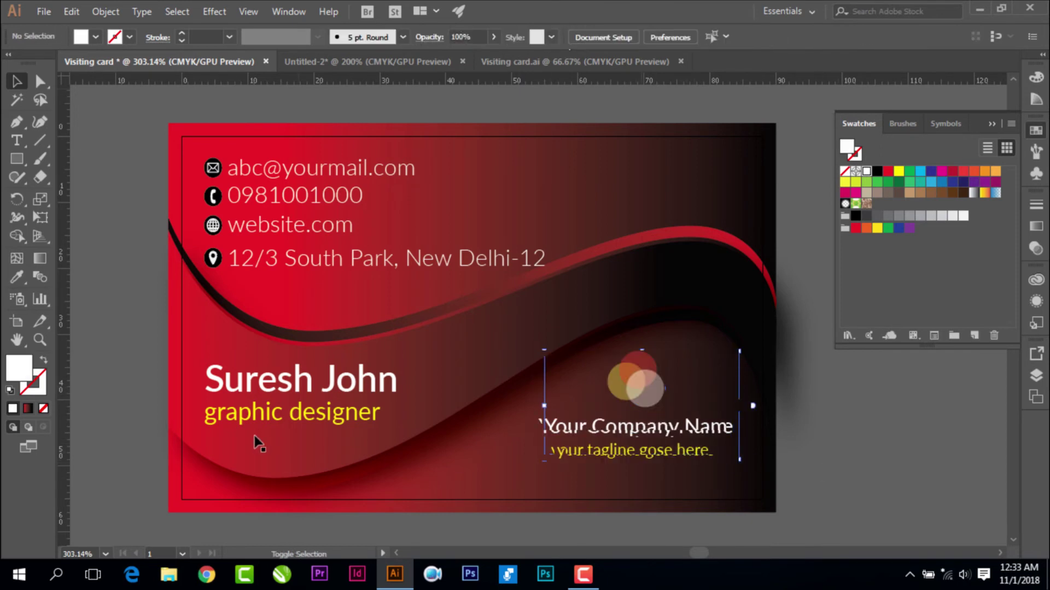
pyautogui.click(305, 421)
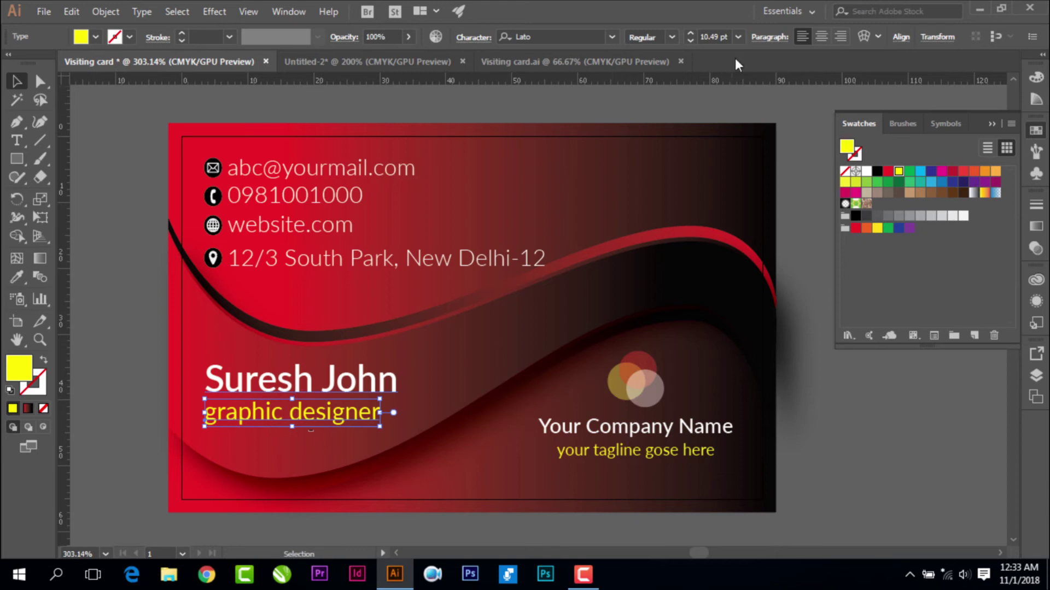
pyautogui.click(708, 37)
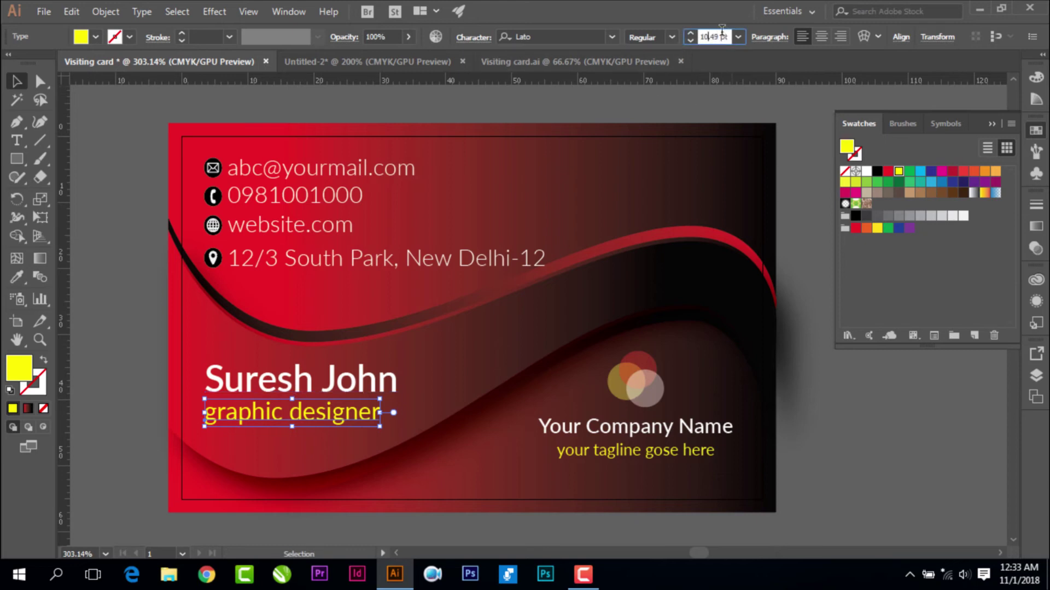
pyautogui.click(738, 37)
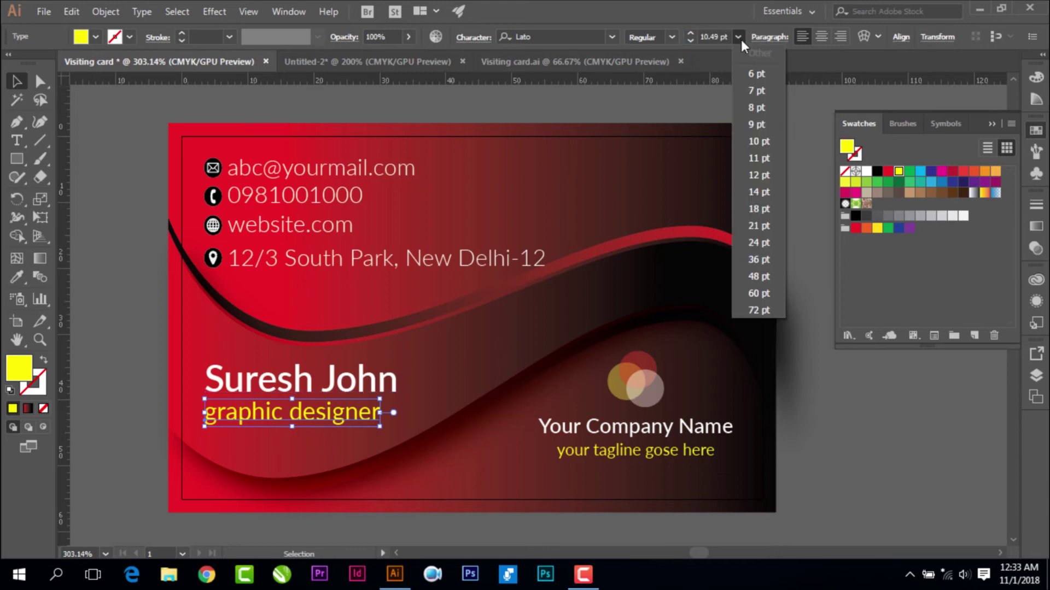
pyautogui.click(761, 110)
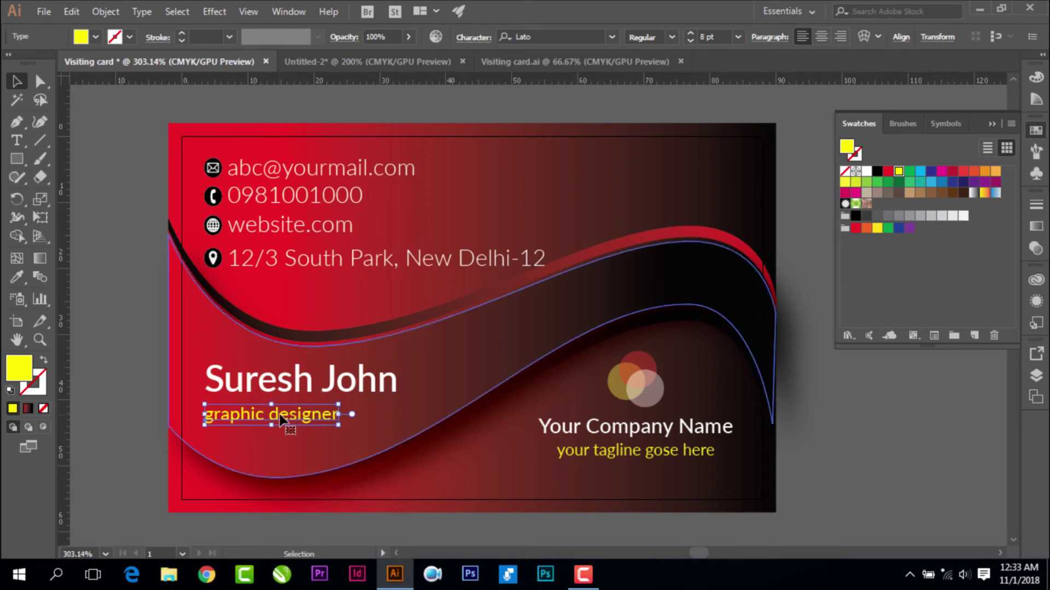
pyautogui.click(285, 380)
pyautogui.click(738, 36)
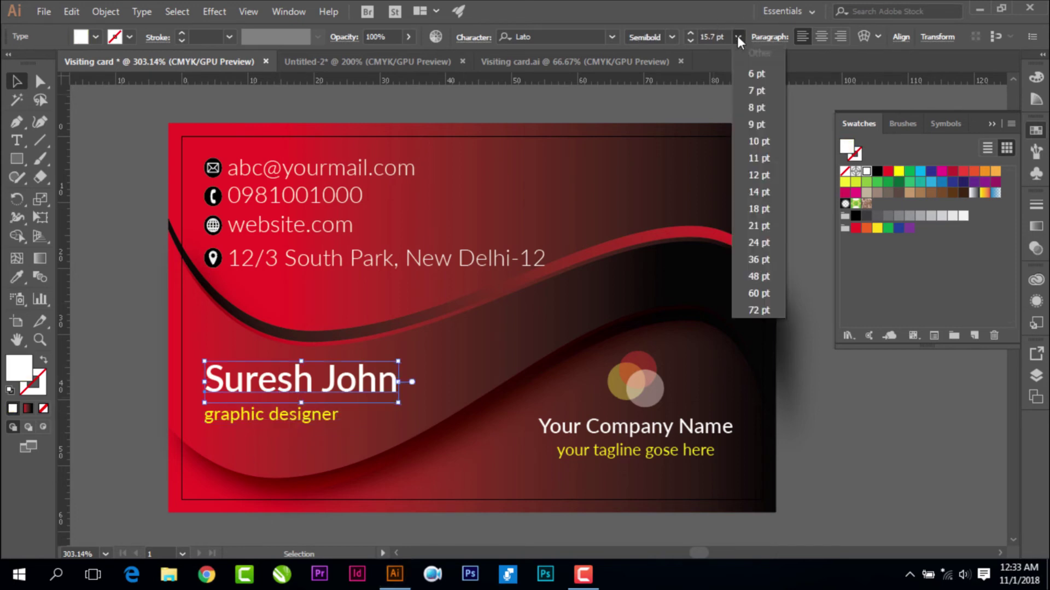
pyautogui.click(766, 158)
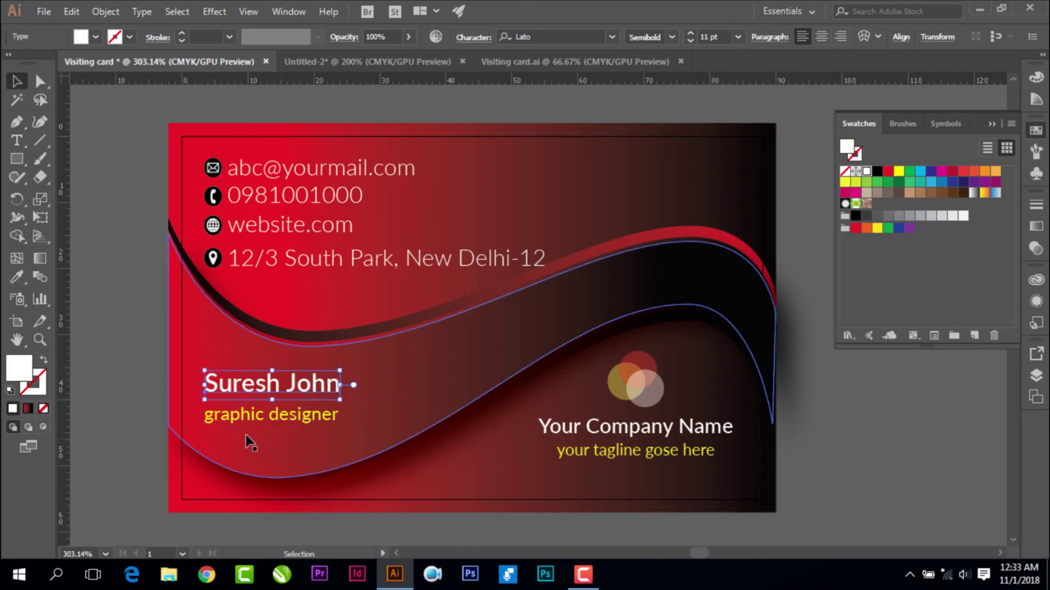
pyautogui.moveTo(260, 414); pyautogui.dragTo(259, 401)
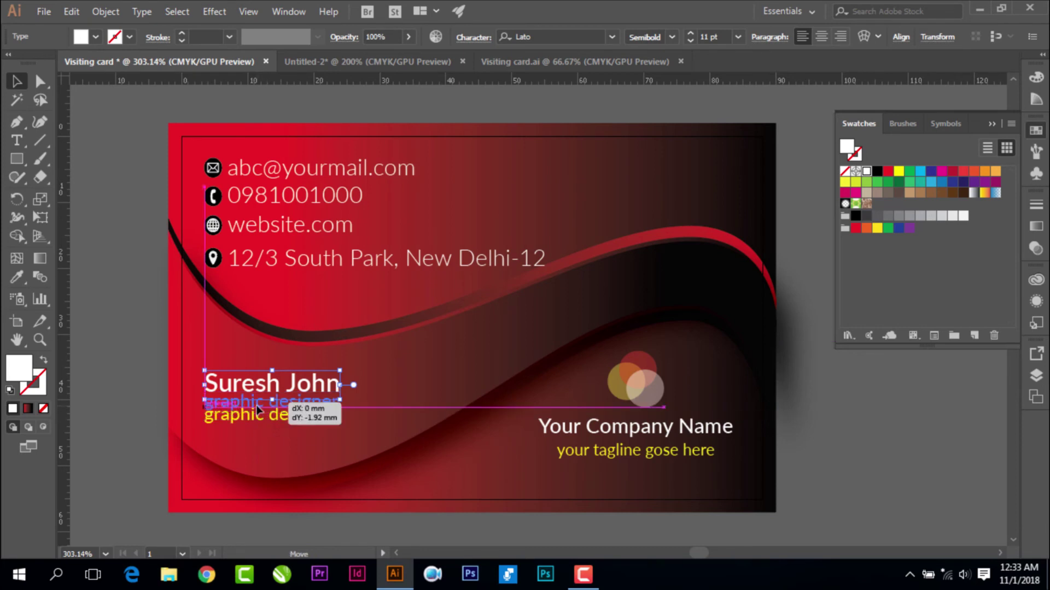
pyautogui.click(132, 352)
pyautogui.click(320, 402)
pyautogui.keyDown('shift'); pyautogui.click(320, 385); pyautogui.keyUp('shift')
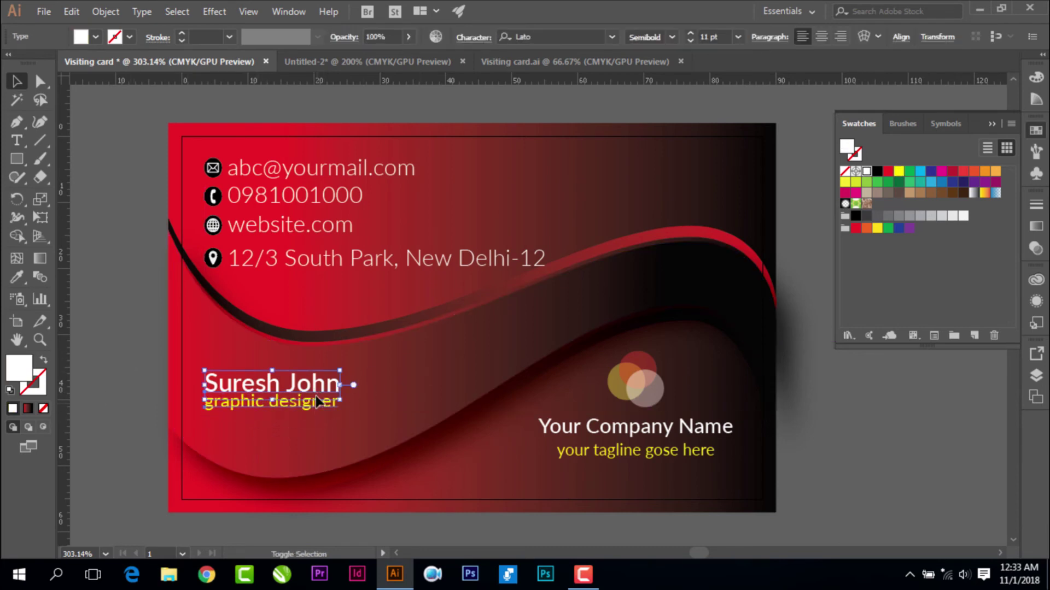
pyautogui.moveTo(315, 390); pyautogui.dragTo(315, 403)
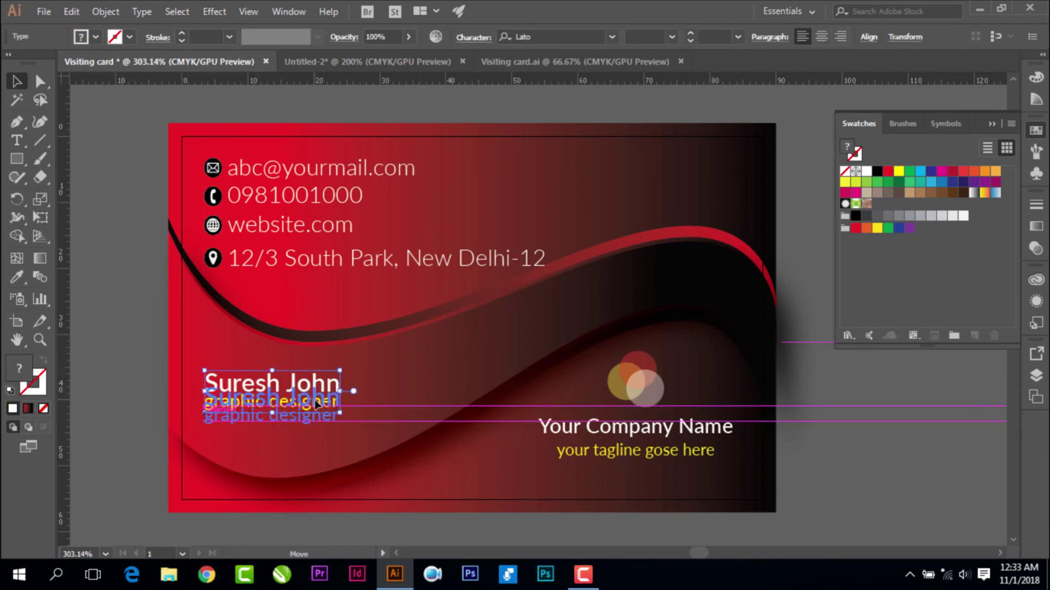
pyautogui.keyDown('shift'); pyautogui.click(571, 271); pyautogui.keyUp('shift')
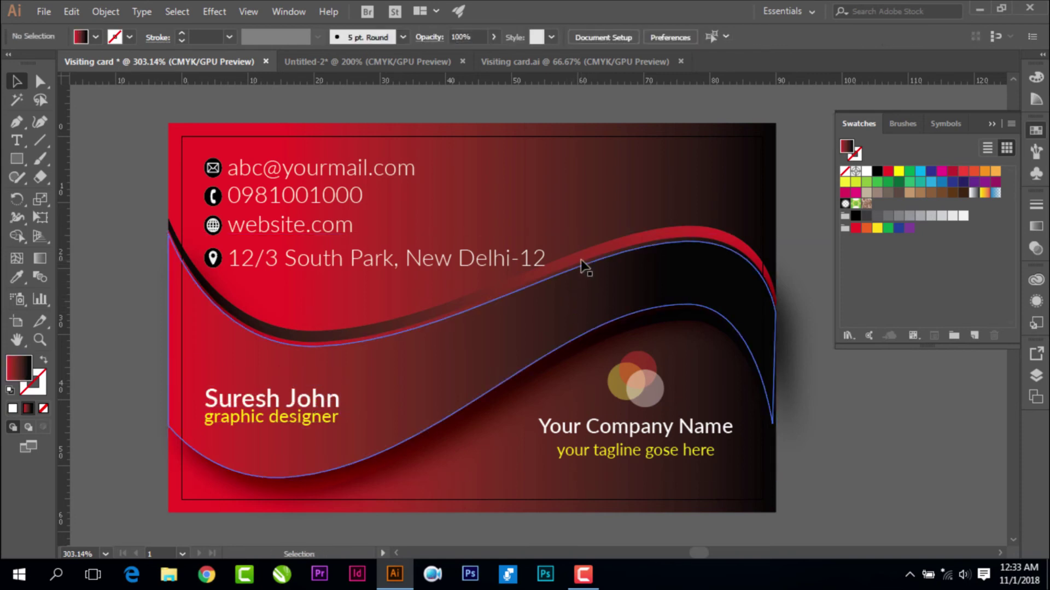
pyautogui.click(585, 258)
# Shrink the selected wave bands down from their top edge
pyautogui.keyDown('shift'); pyautogui.click(585, 286); pyautogui.keyUp('shift')
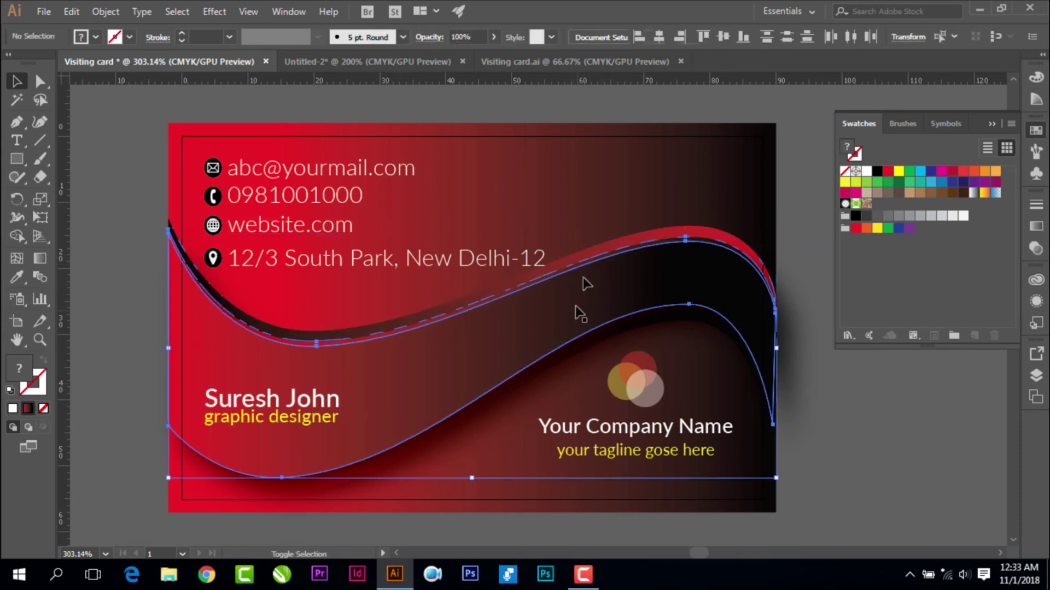
pyautogui.keyDown('shift'); pyautogui.click(585, 284); pyautogui.keyUp('shift')
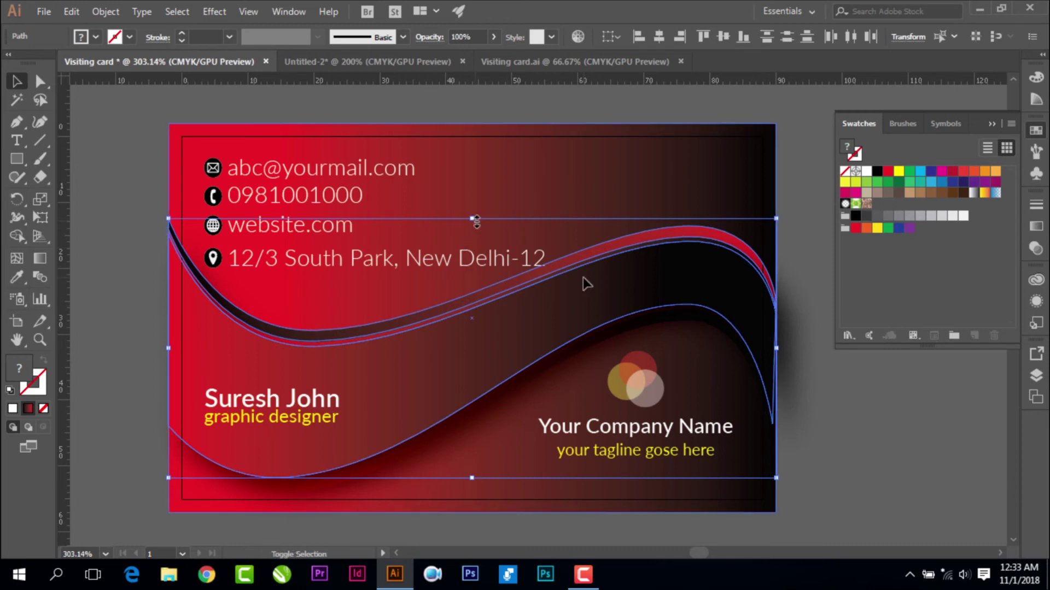
pyautogui.moveTo(471, 218); pyautogui.dragTo(473, 234)
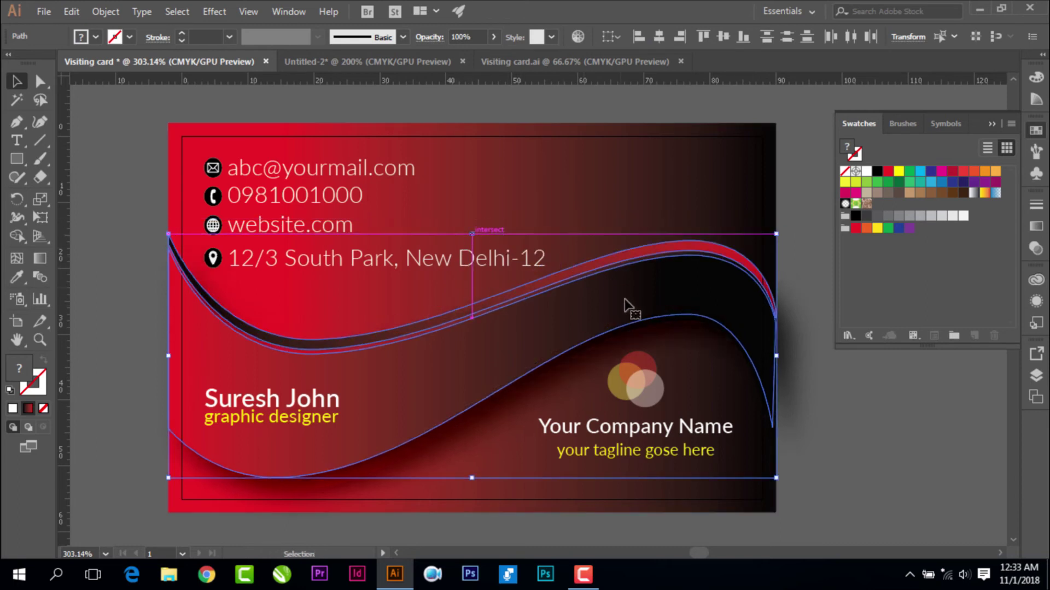
pyautogui.click(815, 412)
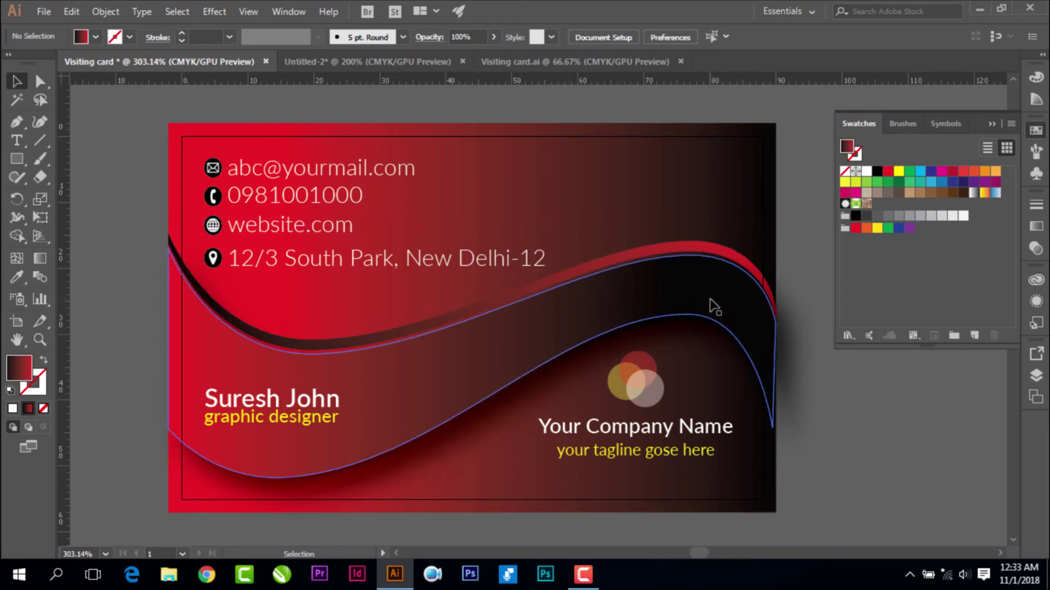
# Move the lower wave shape down slightly
pyautogui.click(650, 336)
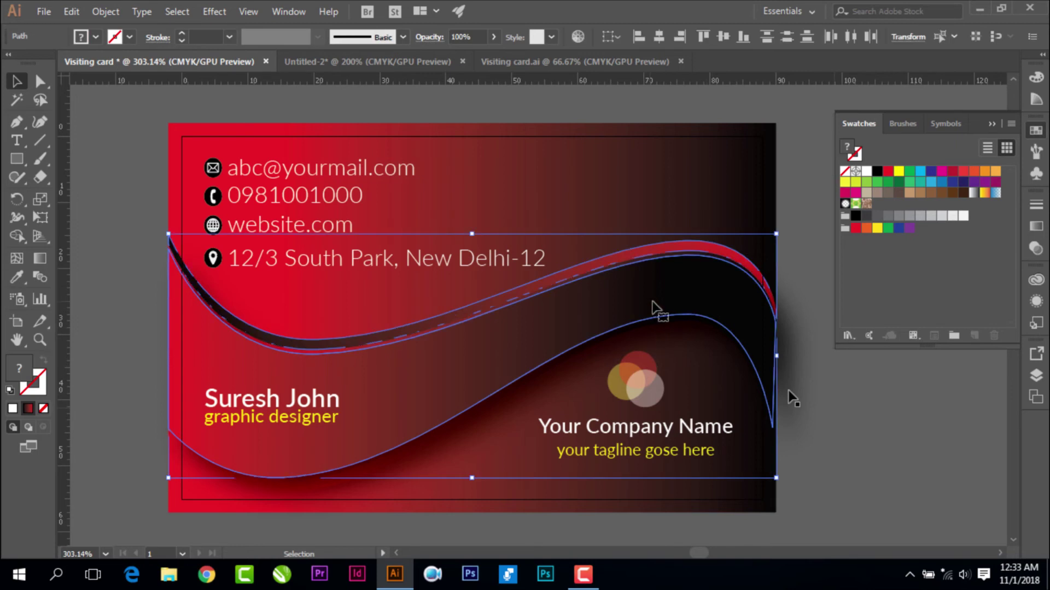
pyautogui.click(656, 307)
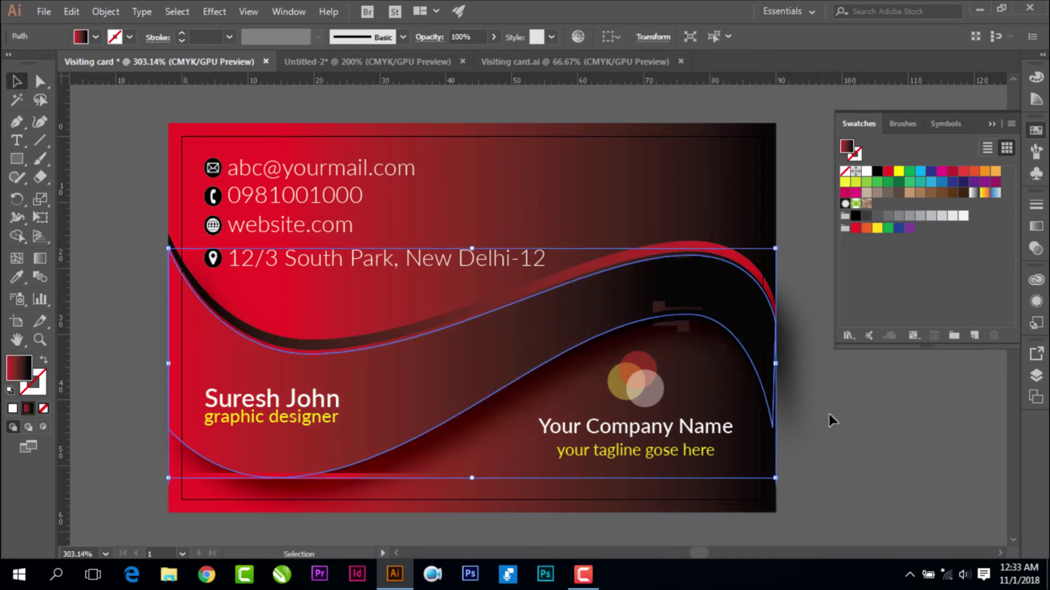
pyautogui.click(832, 422)
pyautogui.click(652, 323)
pyautogui.moveTo(652, 323); pyautogui.dragTo(655, 326)
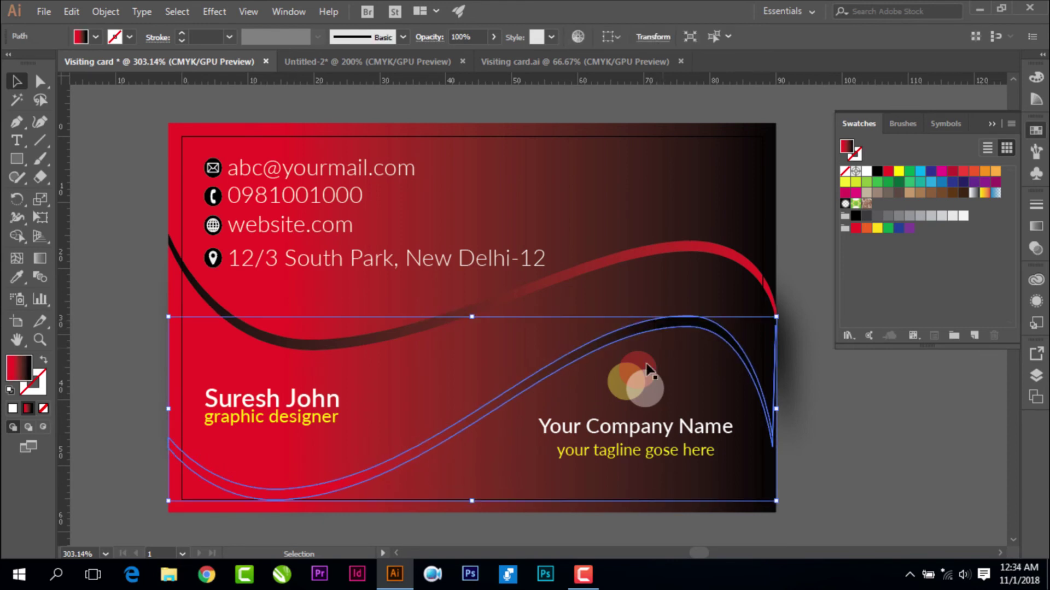
# Stretch the lower red wave slightly right and nudge it up beneath the dark band
pyautogui.click(609, 289)
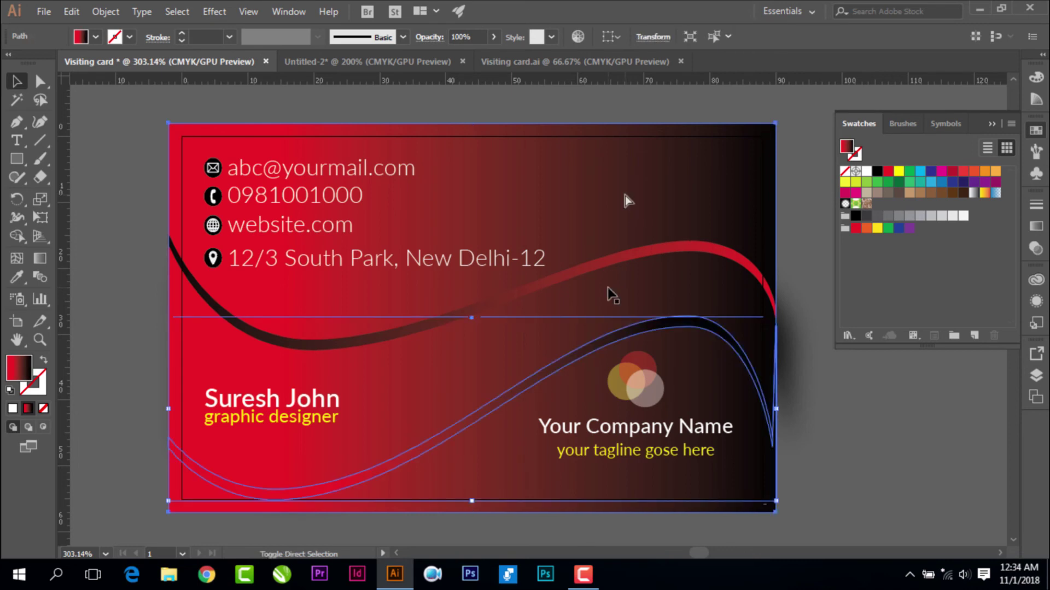
pyautogui.click(820, 432)
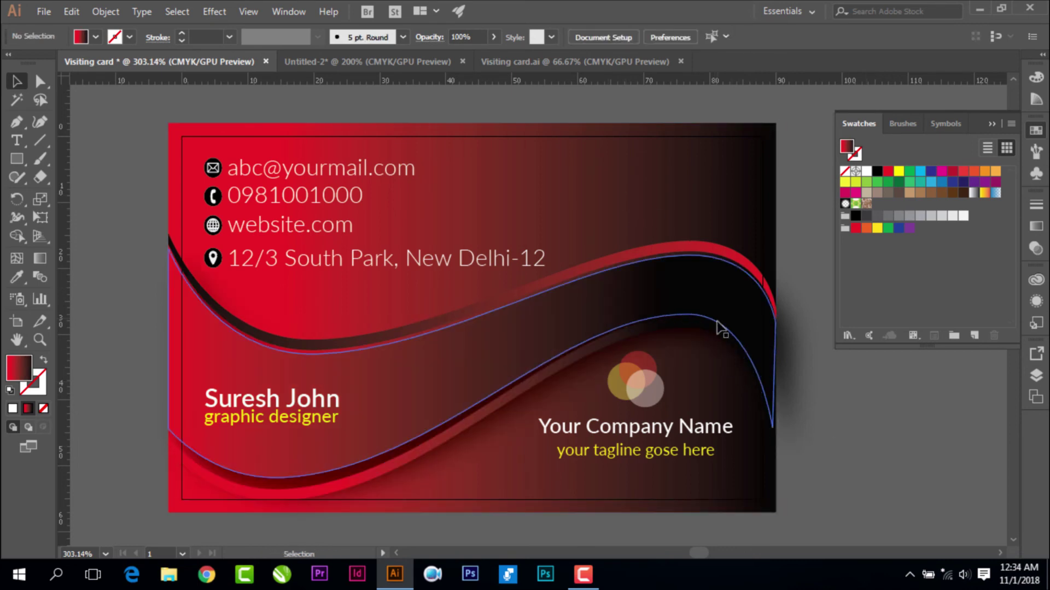
pyautogui.click(380, 478)
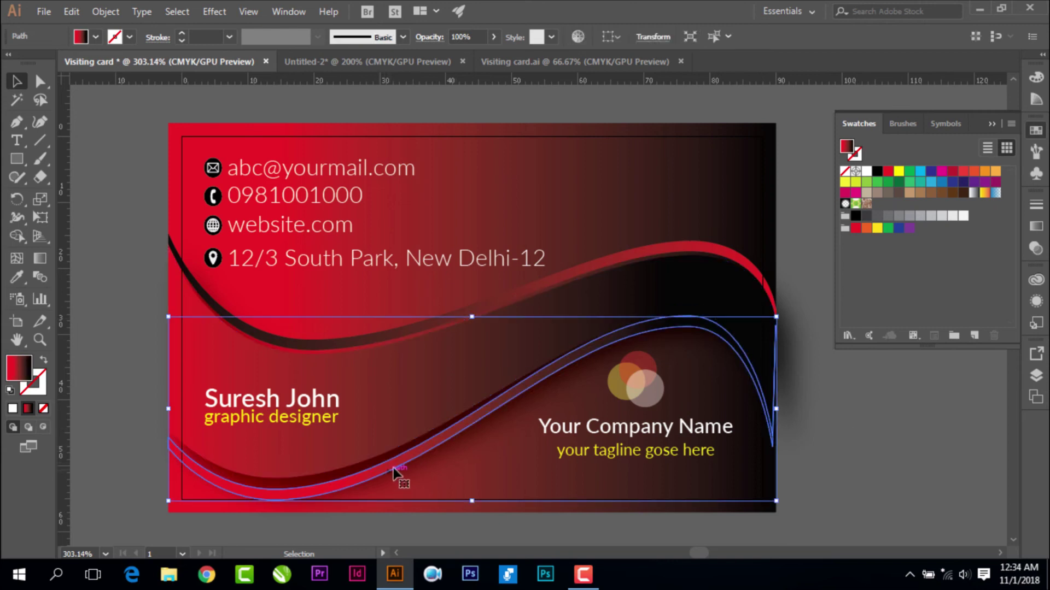
pyautogui.moveTo(777, 410); pyautogui.dragTo(782, 409)
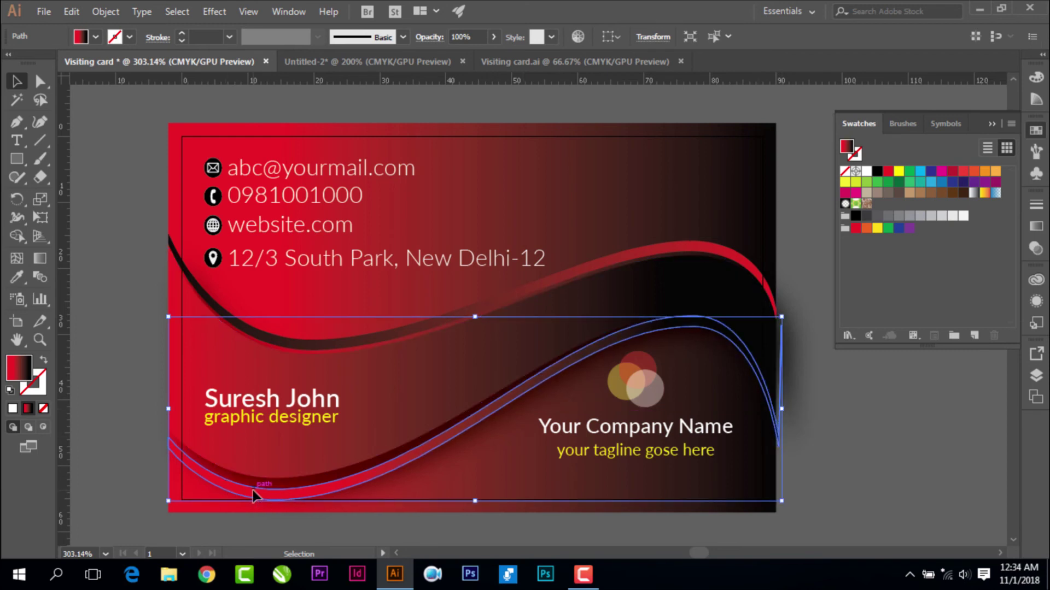
pyautogui.moveTo(255, 491); pyautogui.dragTo(252, 488)
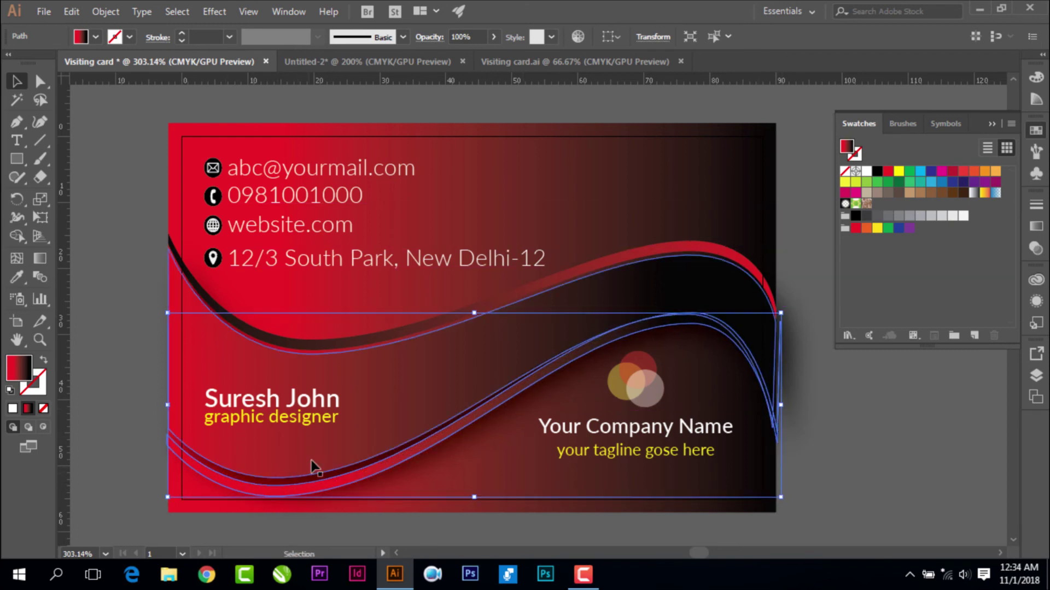
# Combine the two wave bands into one with Ctrl+8
pyautogui.click(369, 388)
pyautogui.press('ctrl')
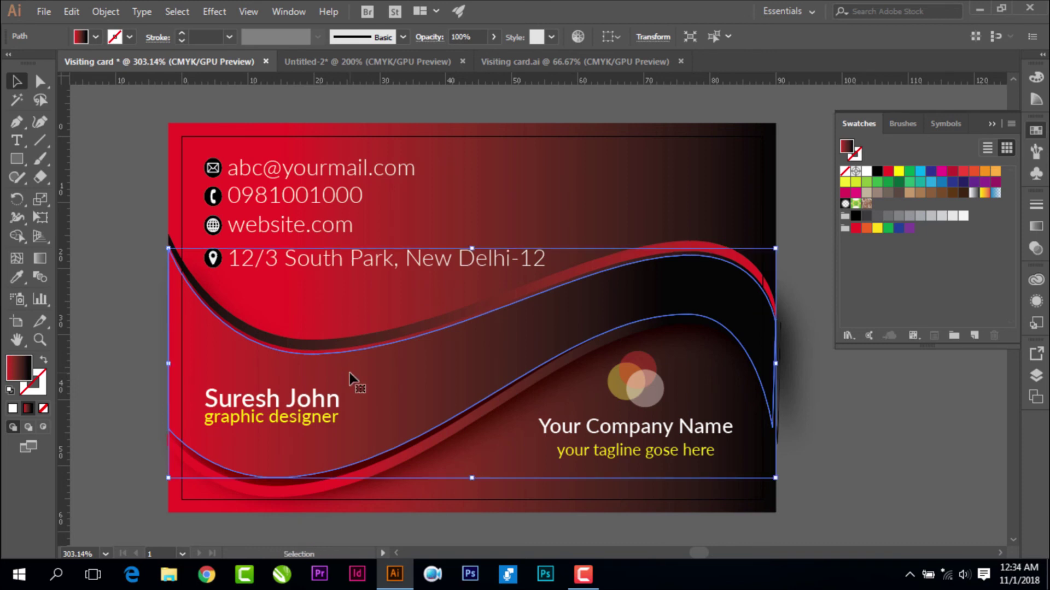
pyautogui.keyDown('shift'); pyautogui.click(367, 387); pyautogui.keyUp('shift')
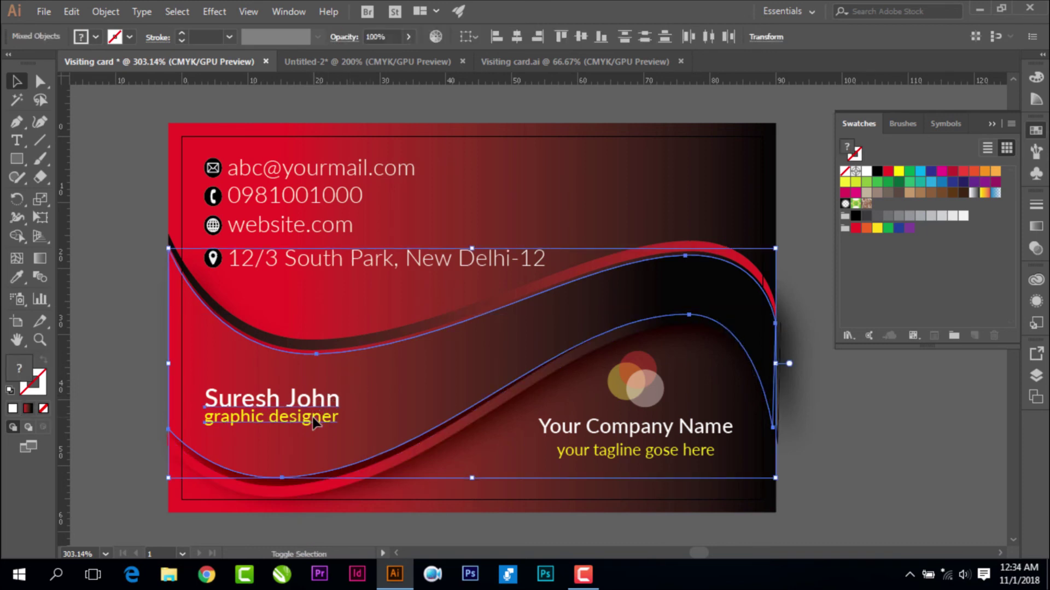
pyautogui.hotkey('ctrl', '8')
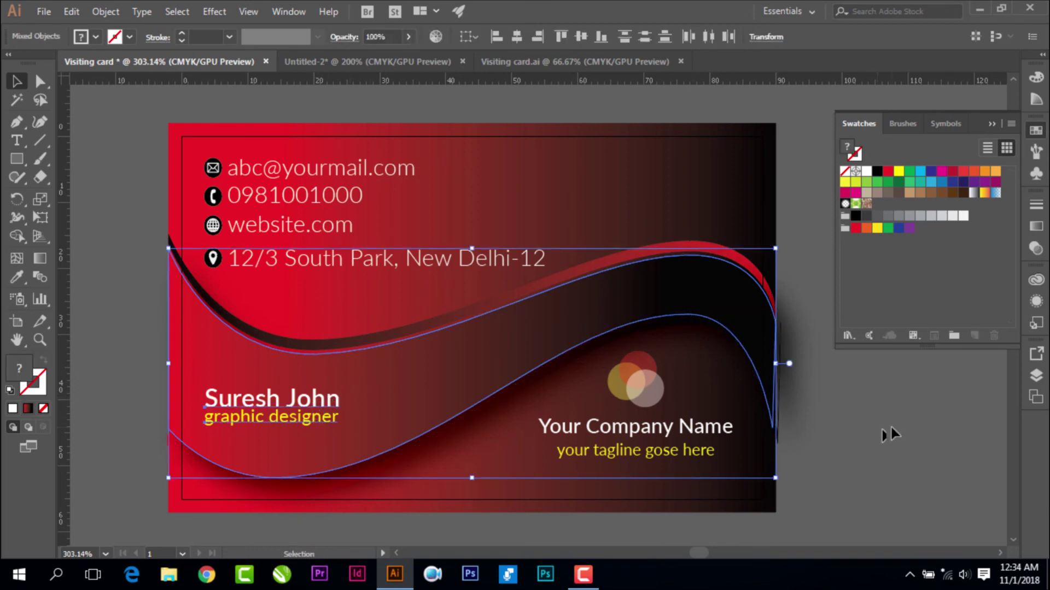
pyautogui.click(885, 434)
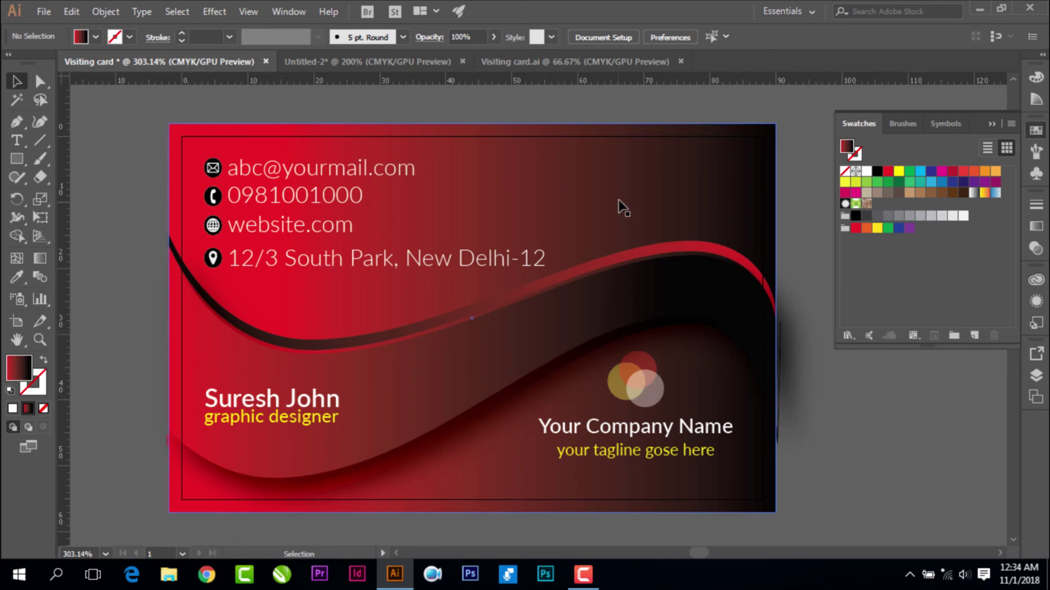
pyautogui.click(45, 11)
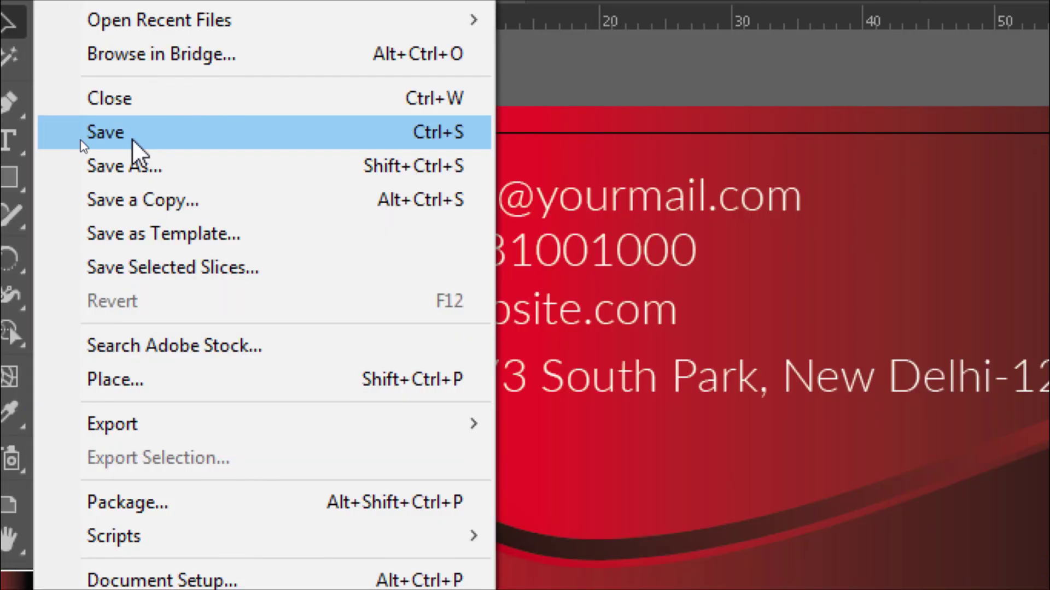
# Save the card as Adobe Illustrator file 'Visiting card 222' in the MS Graphix folder
pyautogui.click(134, 143)
pyautogui.click(174, 410)
pyautogui.write('222')
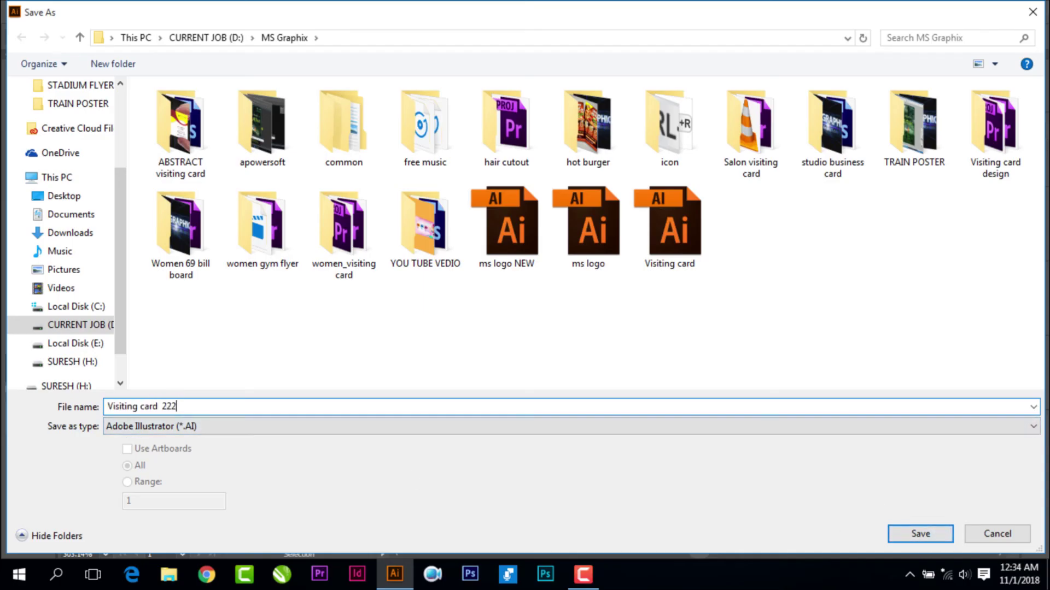
pyautogui.click(934, 540)
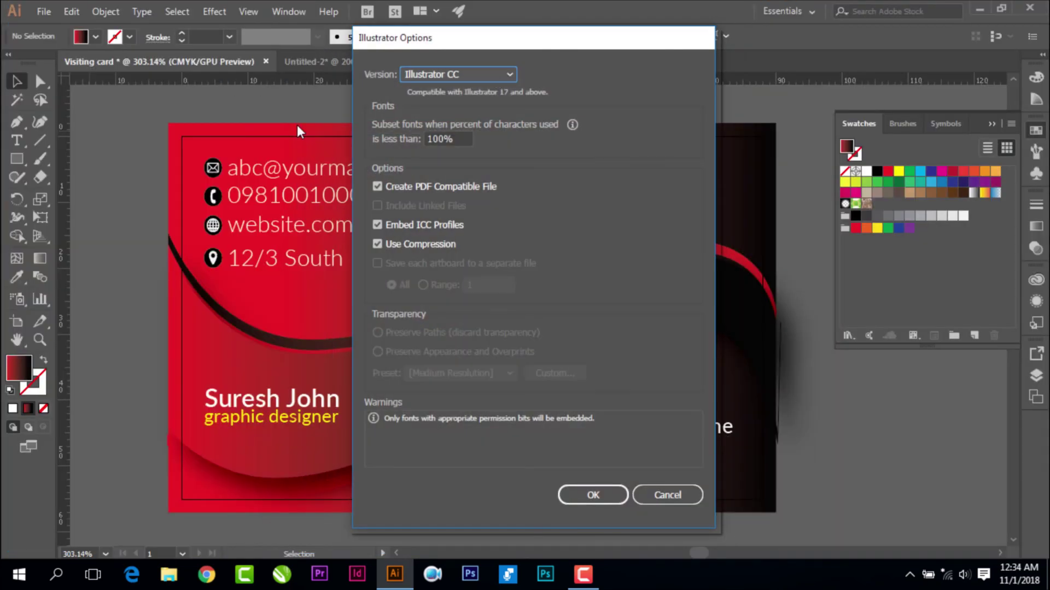
pyautogui.click(458, 74)
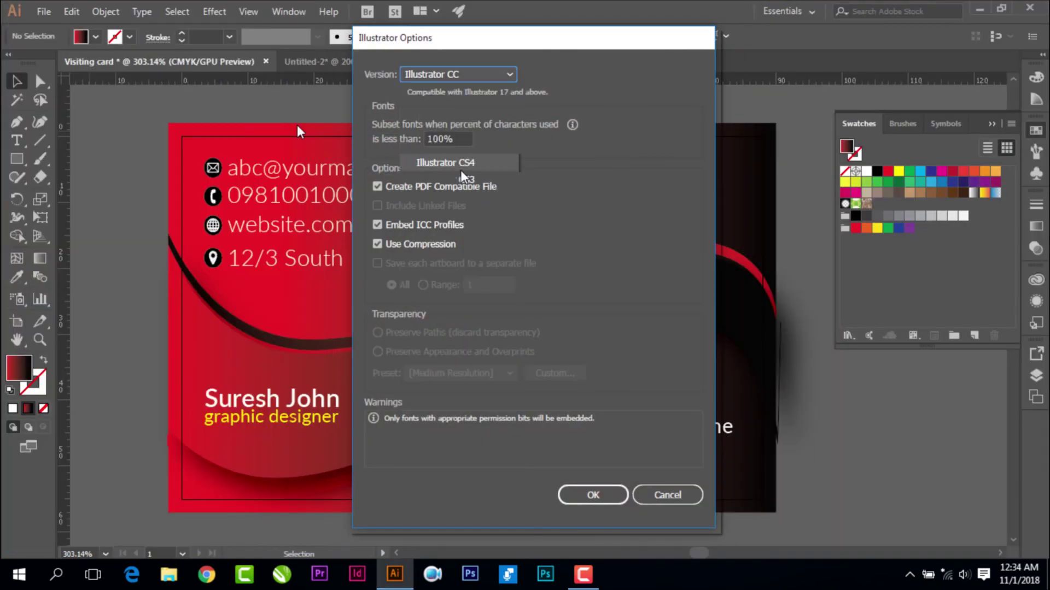